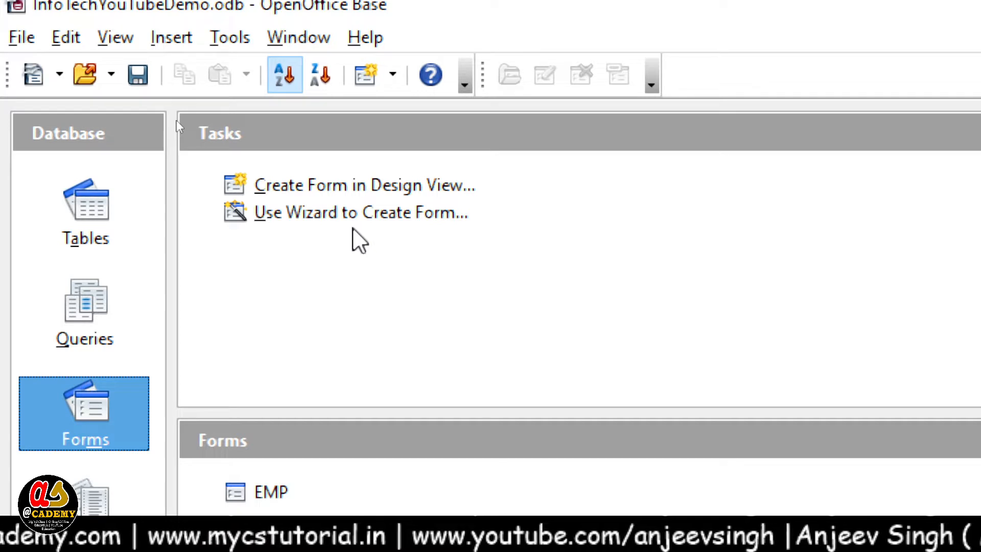
Step: Start a new form with the wizard, base it on the Product table and add all its fields to the form
click(387, 220)
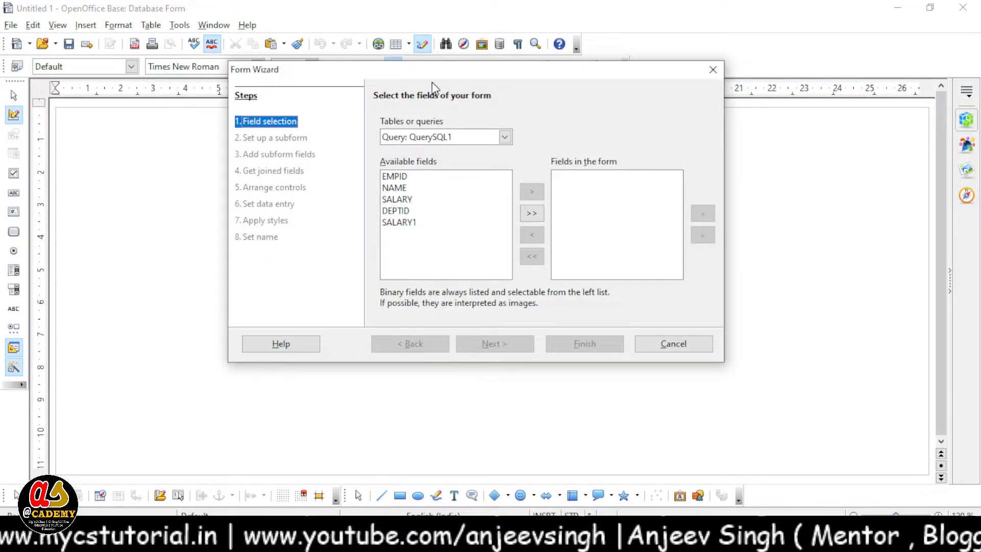
drag(410, 70, 391, 82)
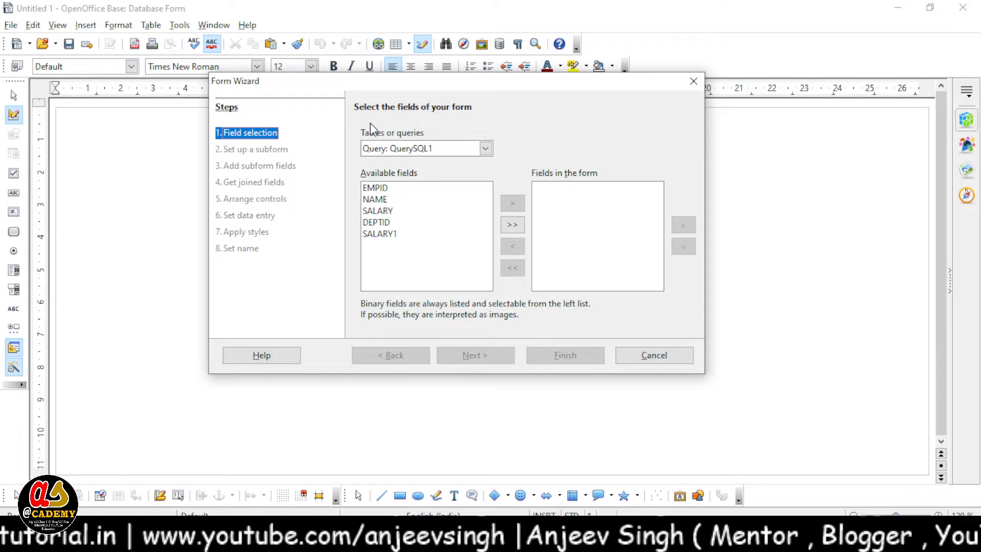
click(485, 148)
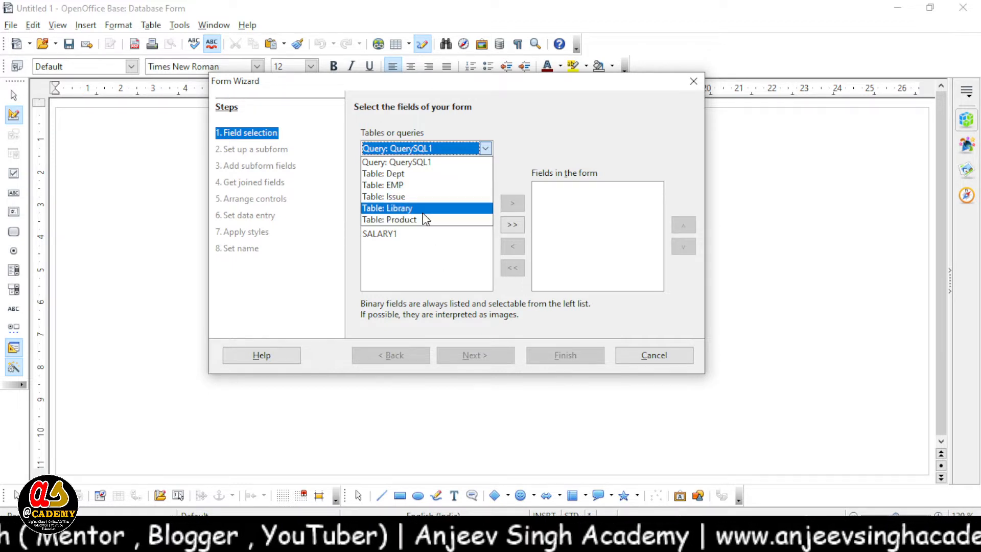
click(427, 221)
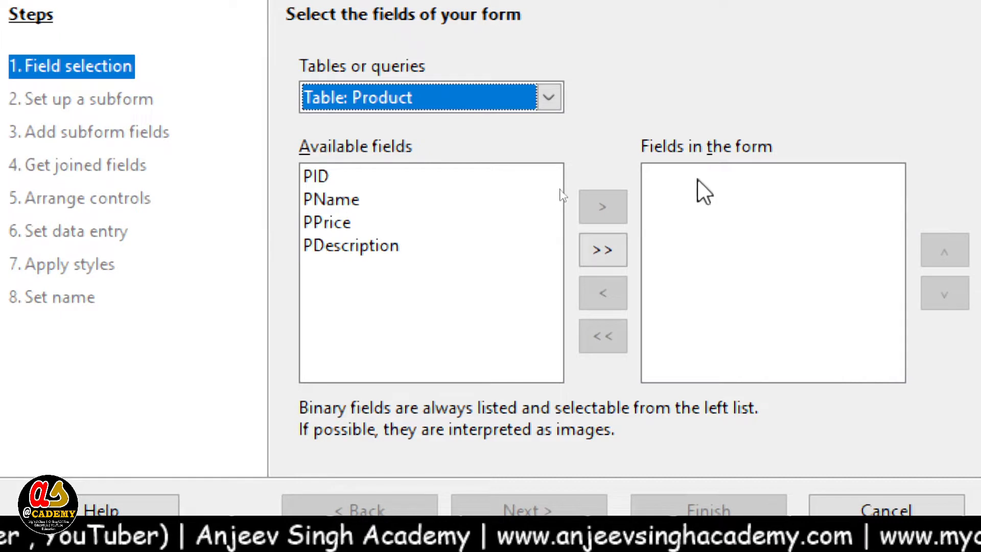
click(602, 249)
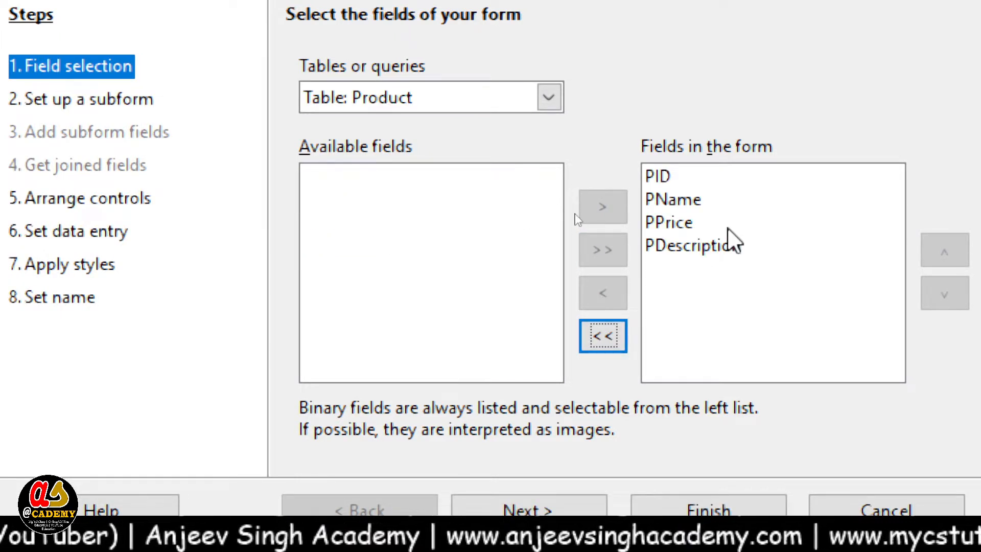
Step: Try reordering PPrice among the form's fields by moving it down and up, returning it to its place after PName
click(693, 246)
click(679, 224)
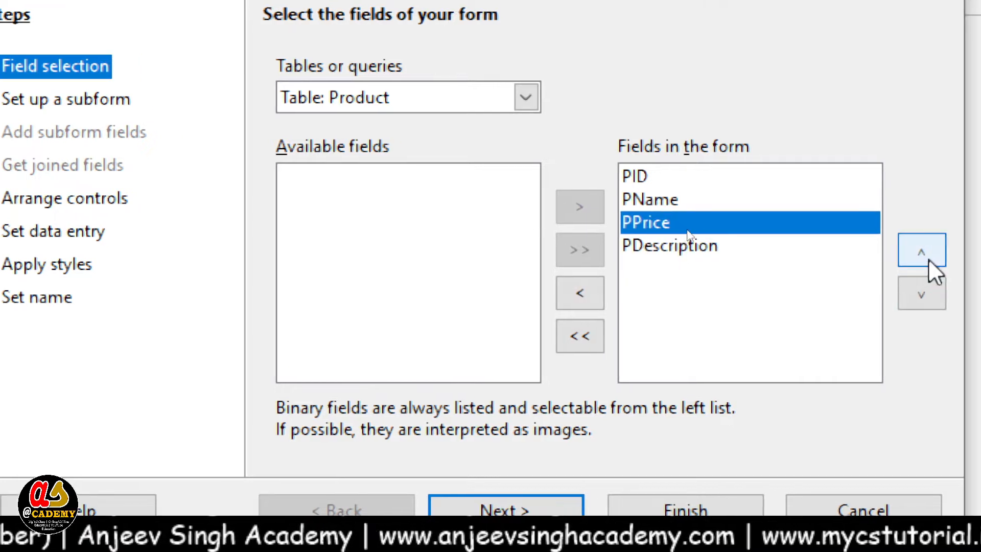
click(944, 295)
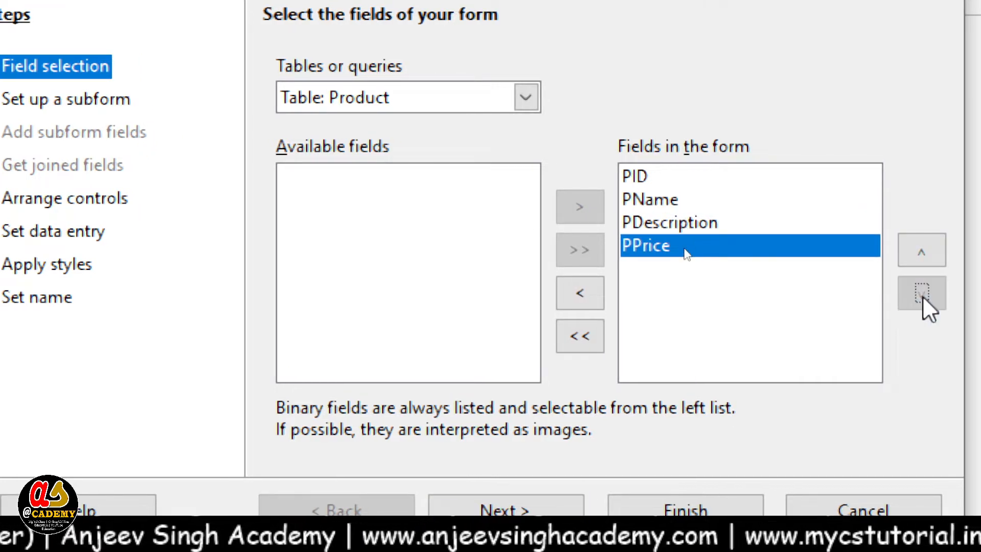
click(922, 246)
click(925, 244)
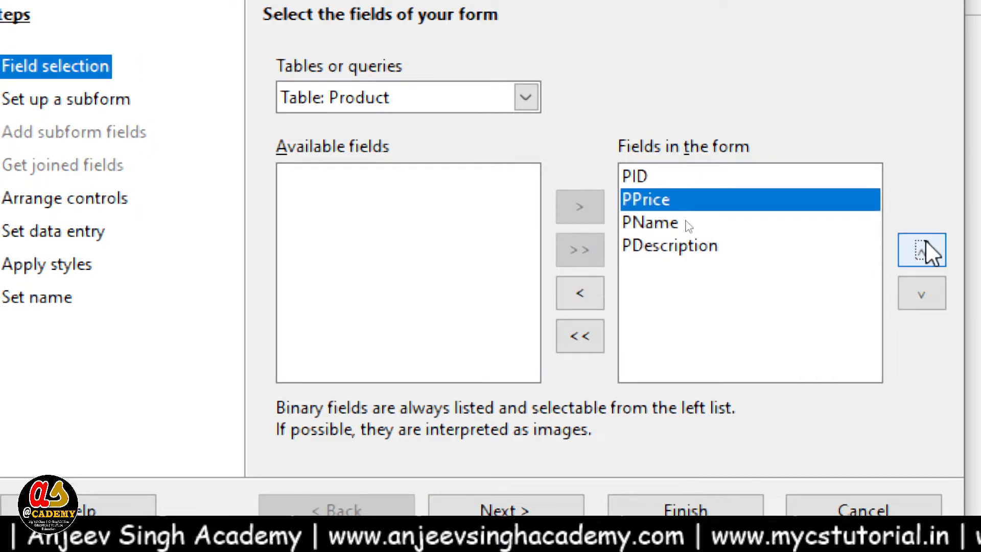
click(928, 294)
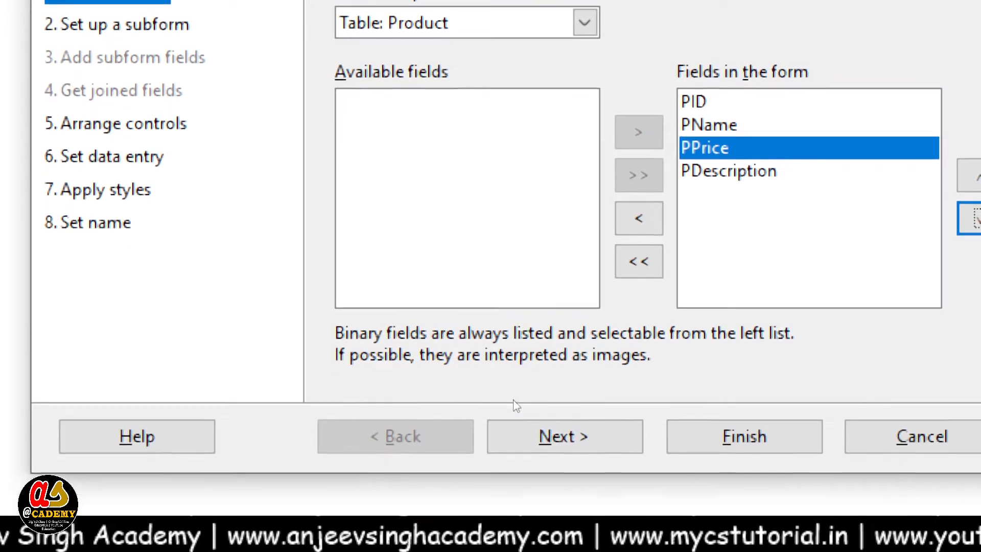
Step: Accept the field selection and continue to arranging the controls without adding a subform
click(587, 430)
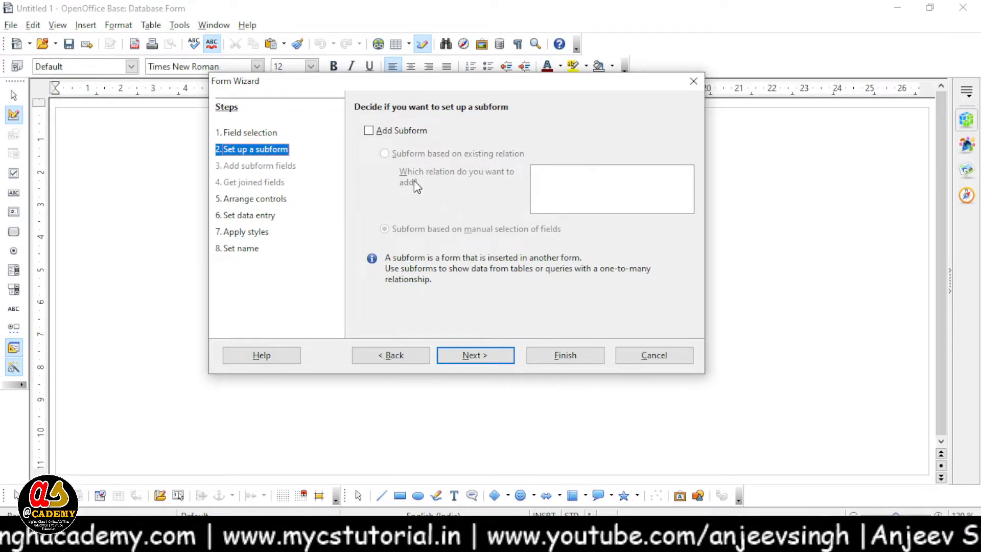
click(486, 355)
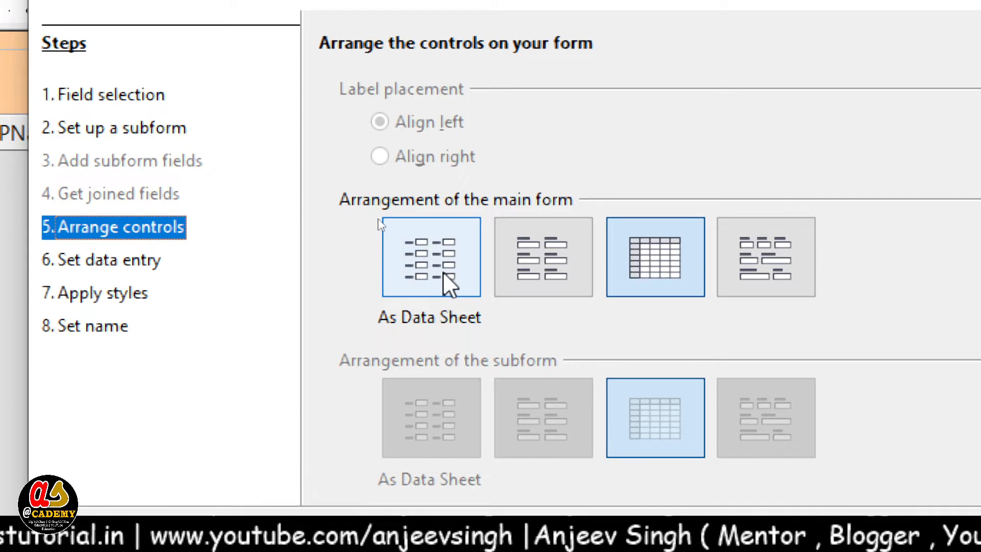
Step: Try the In Blocks - Labels Above, As Data Sheet, Columnar - Labels on Top and Columnar - Labels Left arrangements for the main form
click(759, 262)
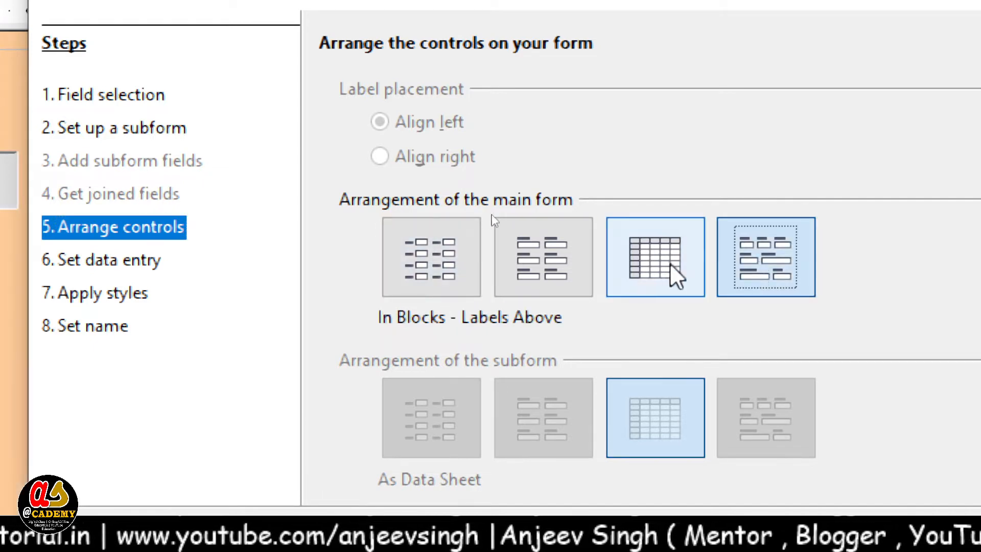
click(650, 273)
click(547, 273)
click(439, 262)
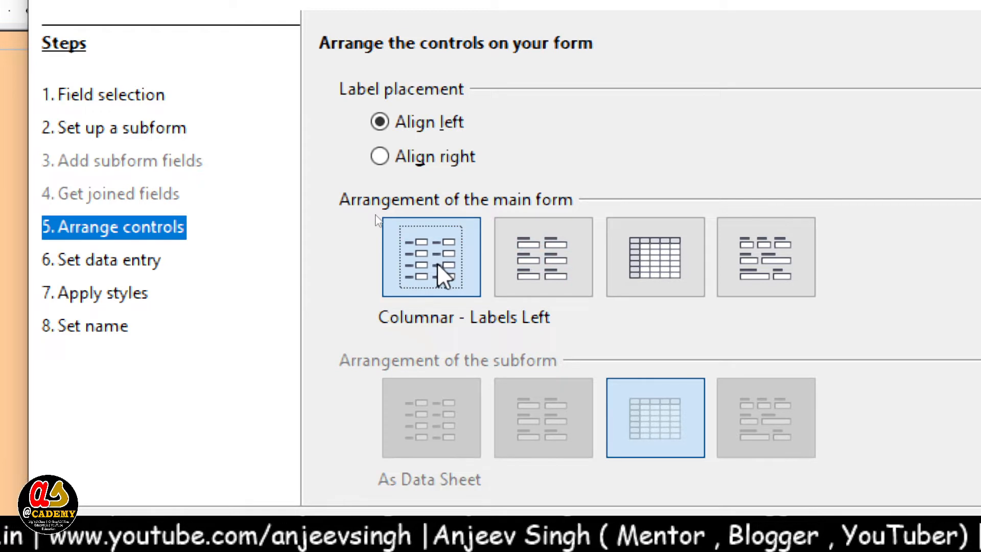
click(542, 261)
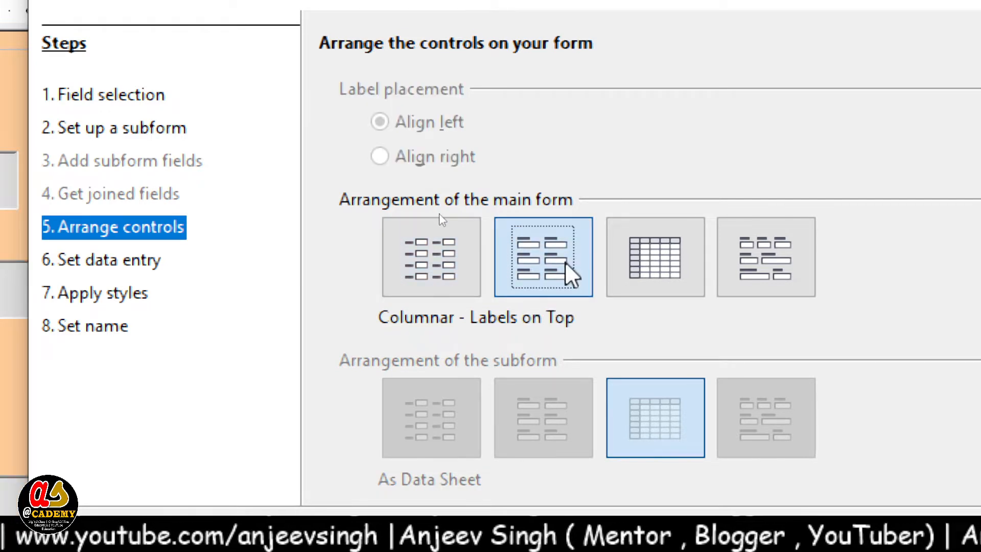
click(736, 271)
click(649, 276)
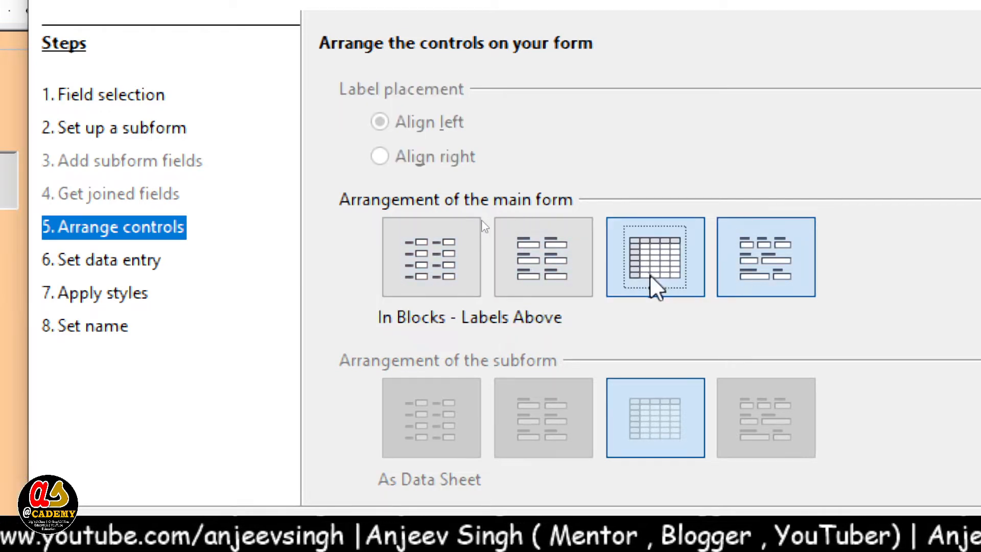
click(760, 274)
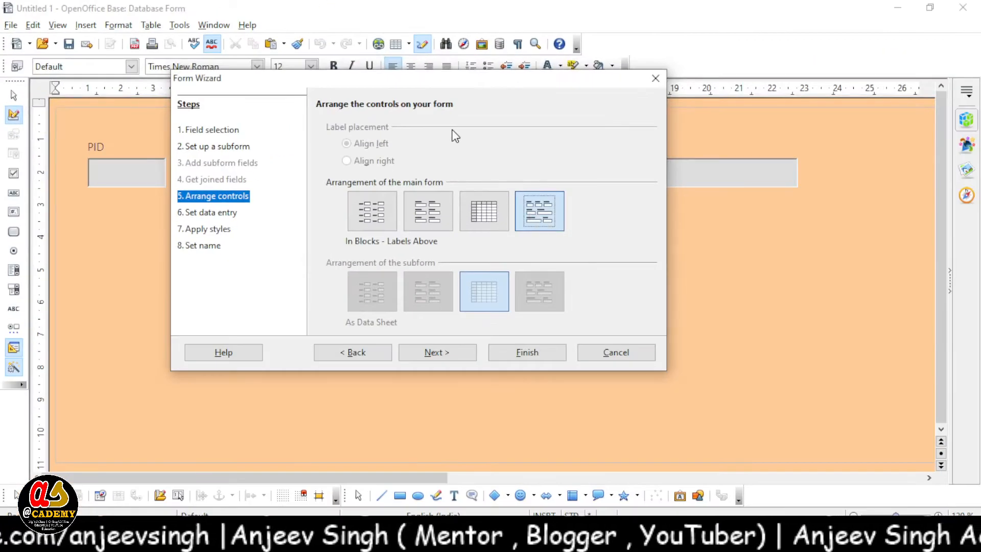
Step: Arrange the main form as Columnar - Labels Left, keeping the form preview uncovered, and continue to the data entry settings
drag(444, 89, 631, 179)
click(562, 339)
click(525, 319)
click(629, 282)
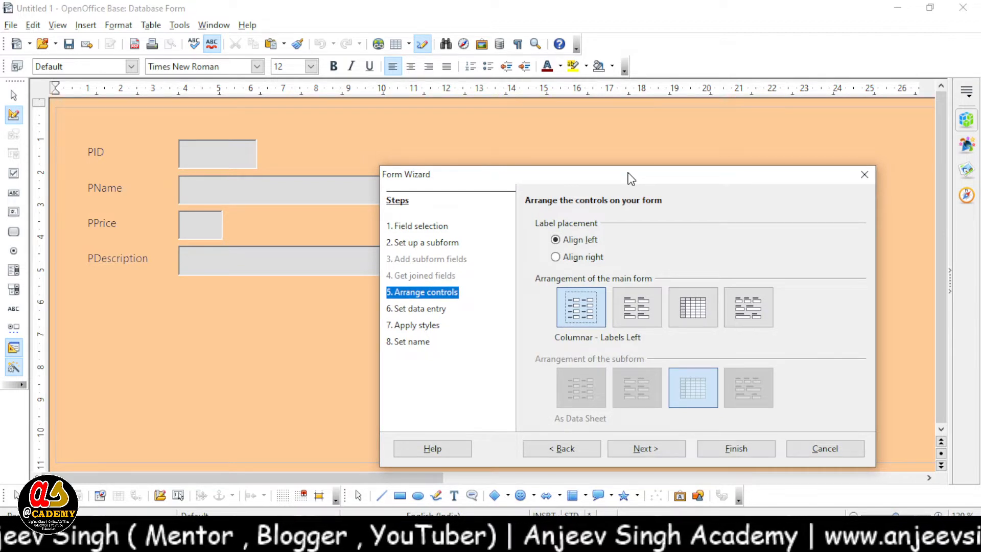
drag(628, 178, 595, 73)
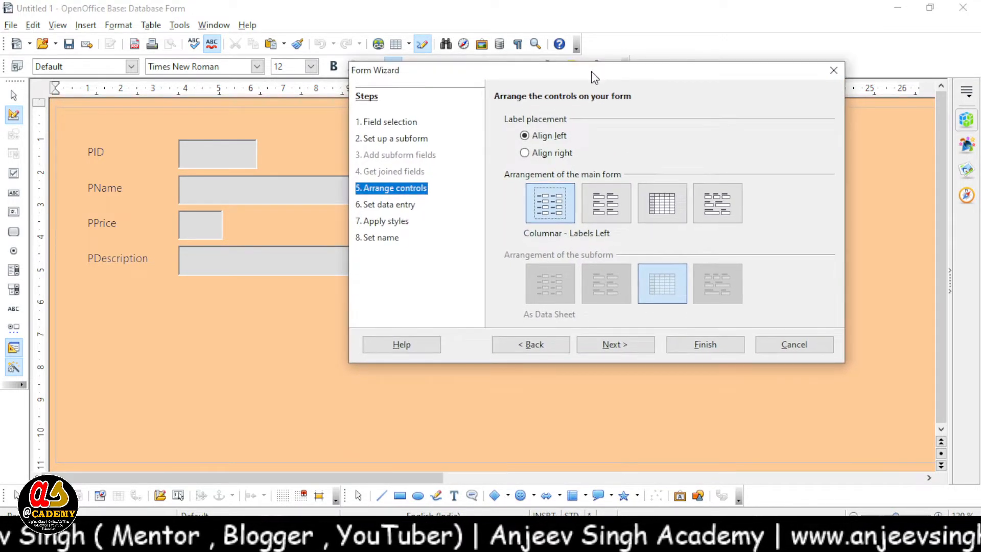
click(615, 349)
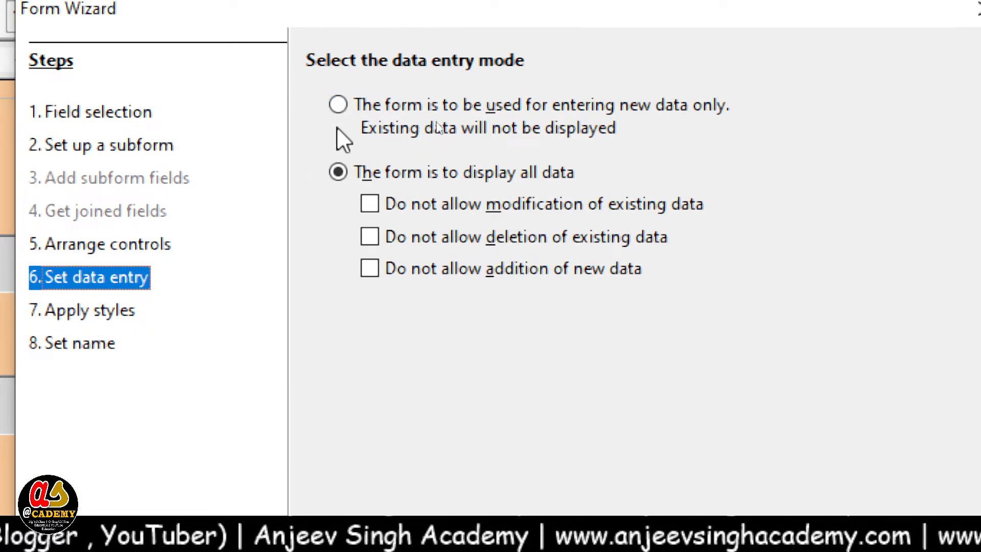
Step: Try the new-data-only mode and the restrictions on modifying, deleting and adding data, restoring the unrestricted display of all data
click(337, 105)
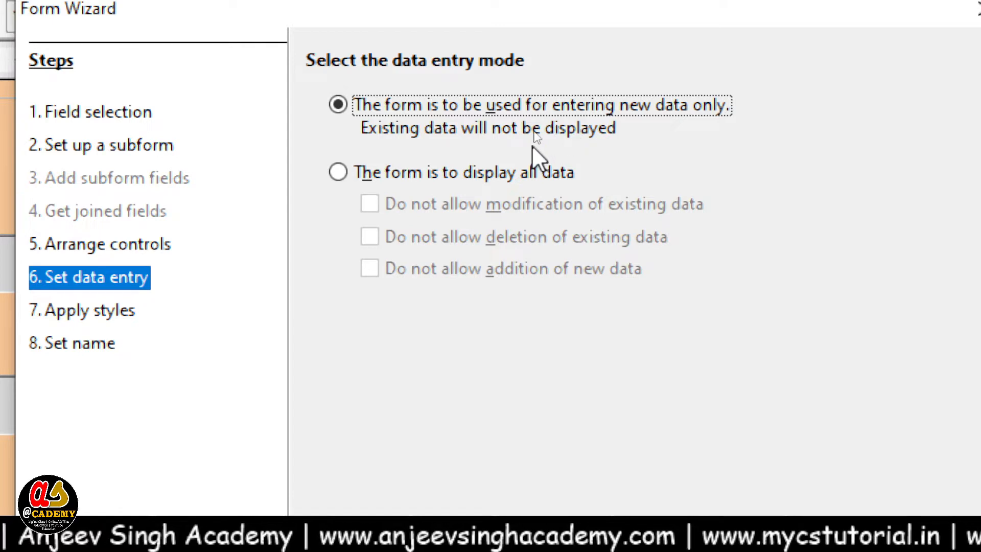
click(467, 173)
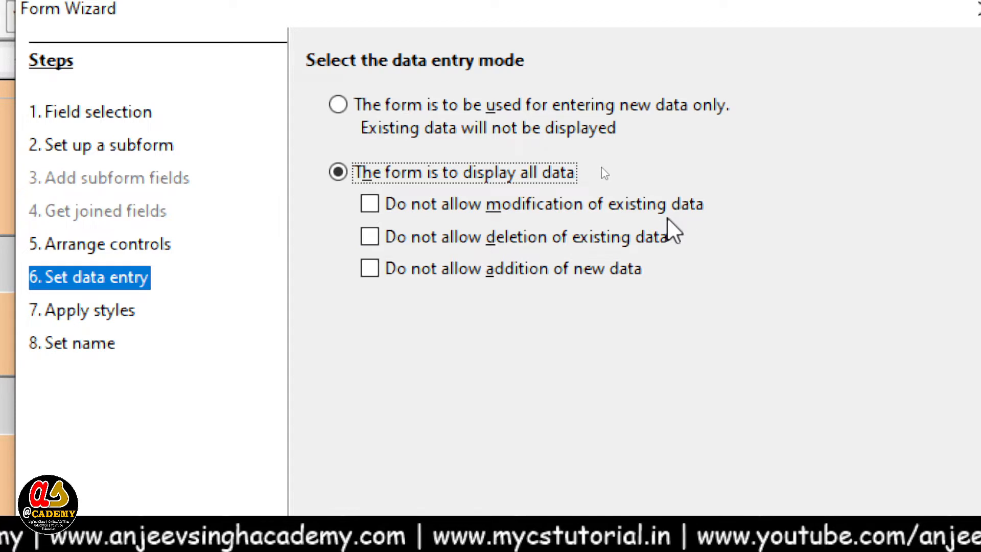
click(370, 204)
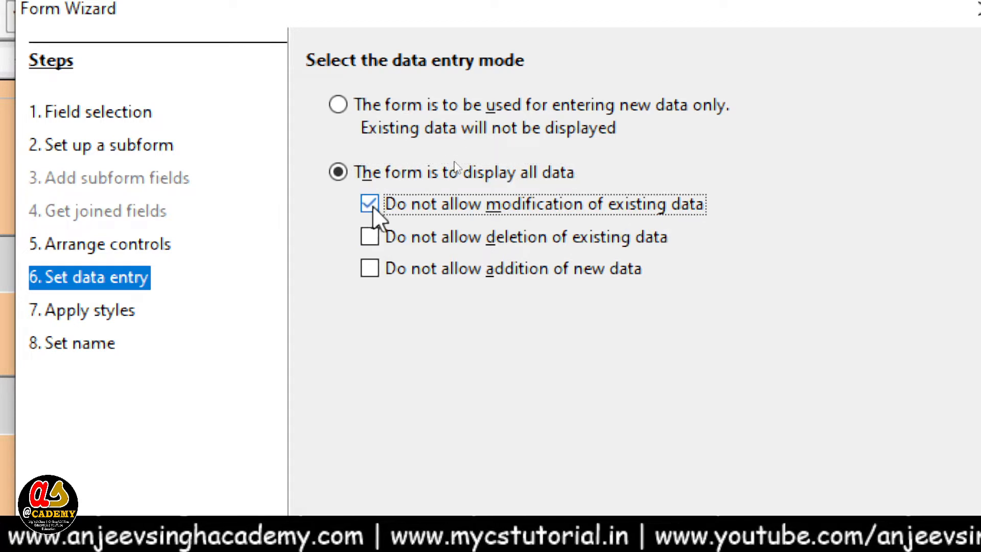
click(372, 245)
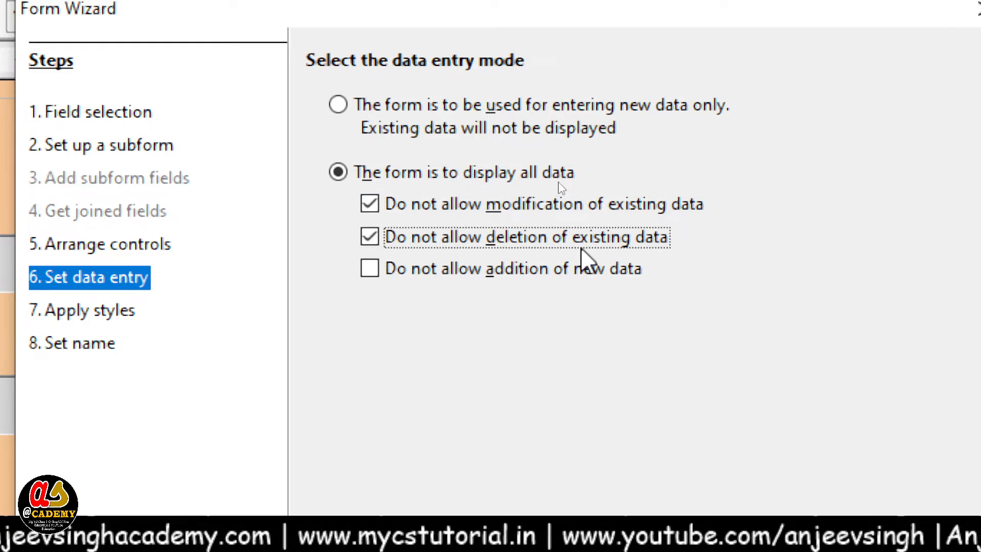
click(378, 270)
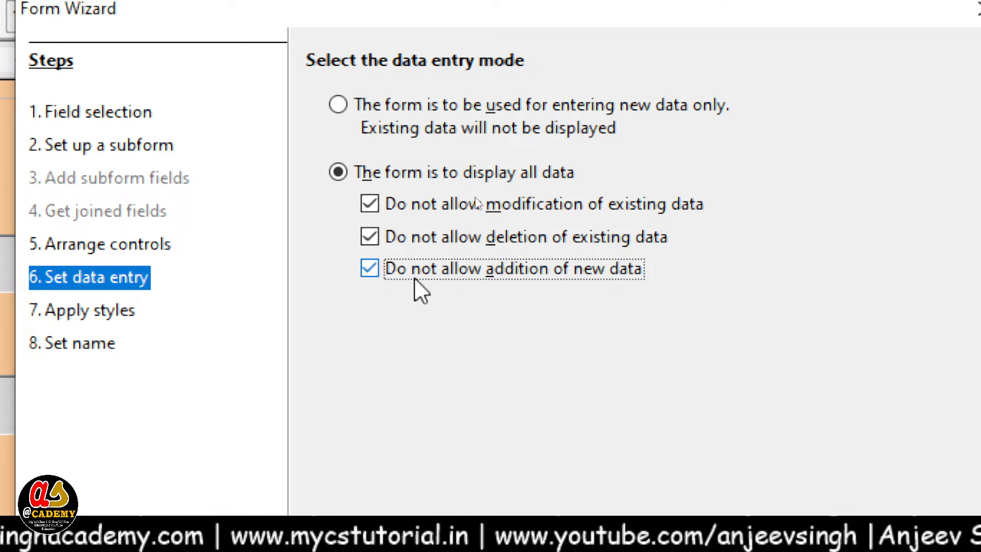
click(369, 204)
click(372, 238)
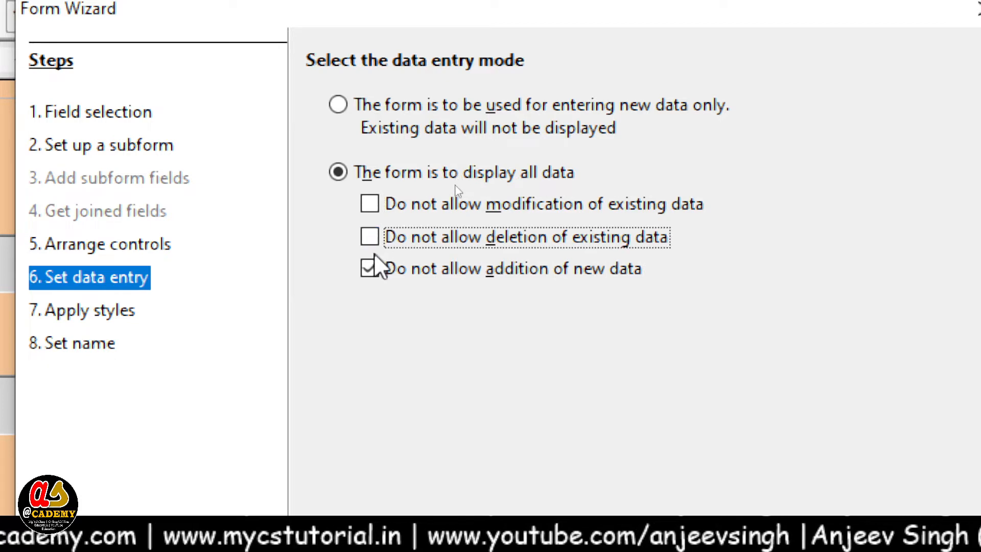
click(370, 270)
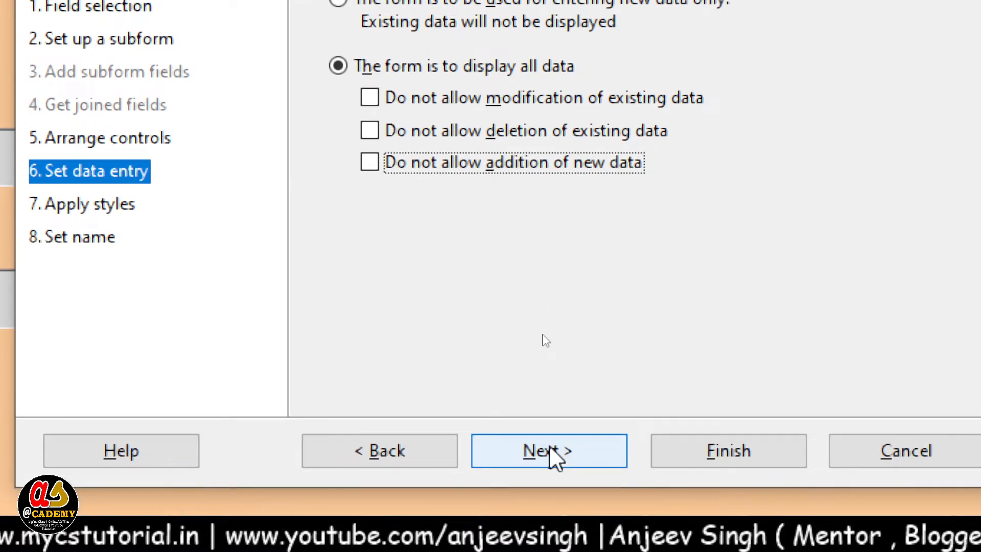
Step: Accept the data entry mode that displays all data and move the wizard's style page clear of the form preview
click(554, 490)
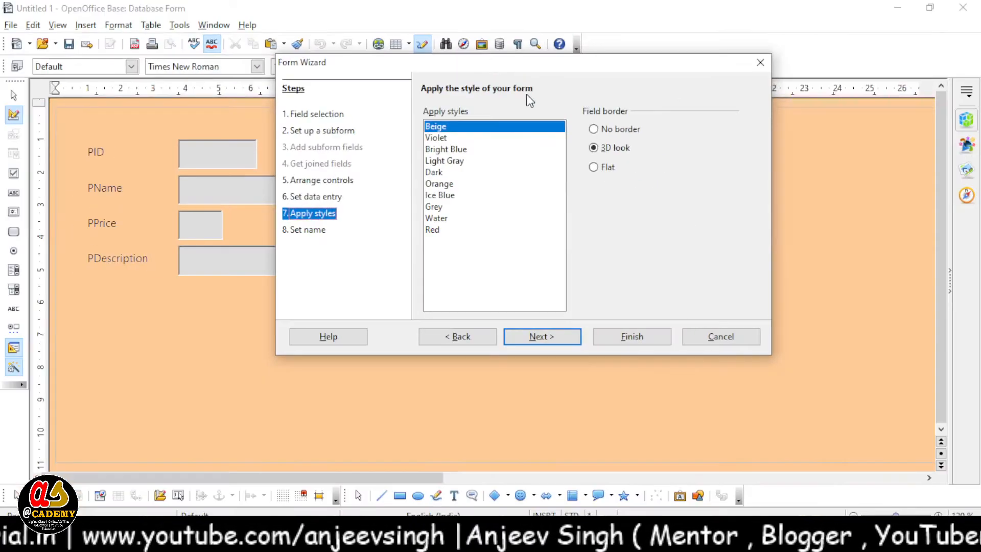
drag(525, 79, 647, 105)
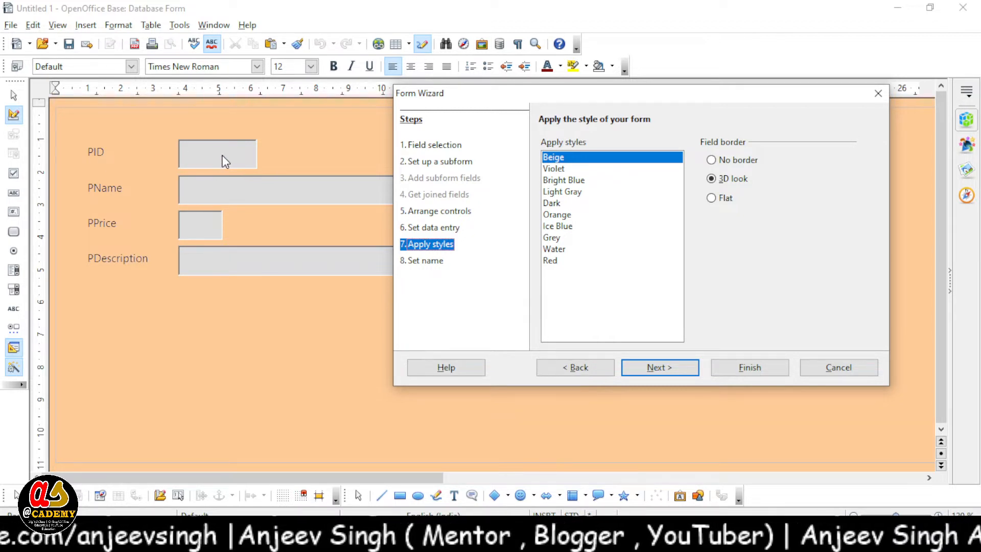
Step: Compare the No border and Flat field borders with 3D look on the form preview, returning to 3D look
click(720, 161)
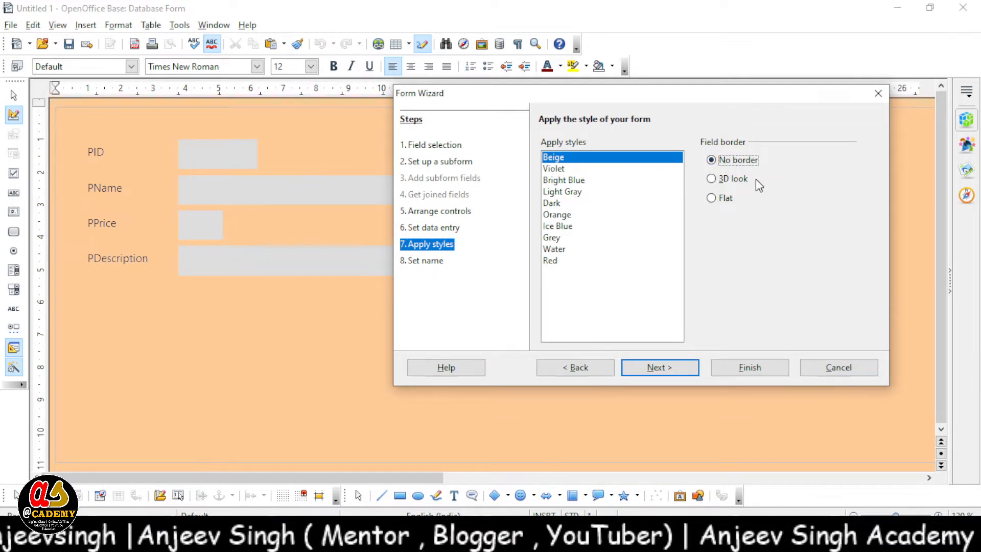
click(730, 202)
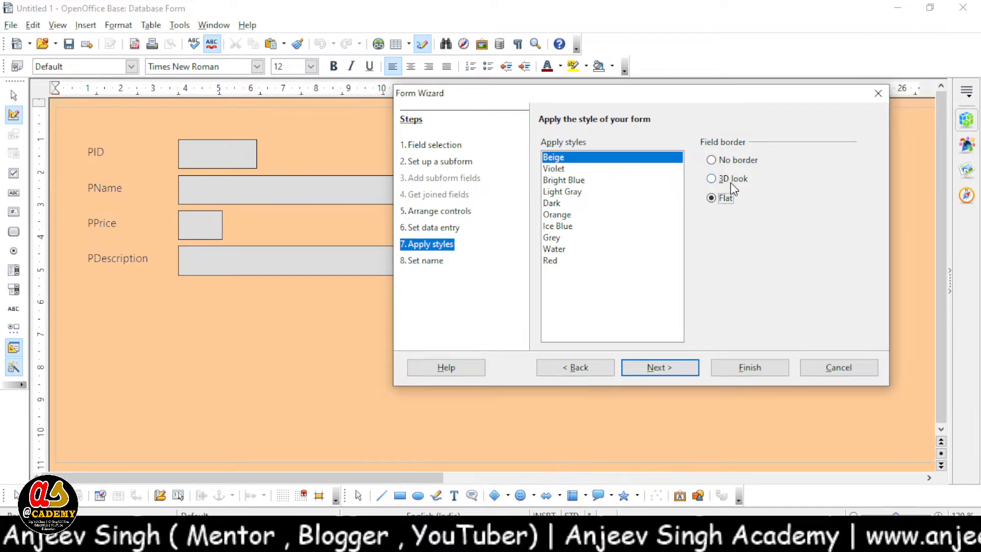
click(734, 182)
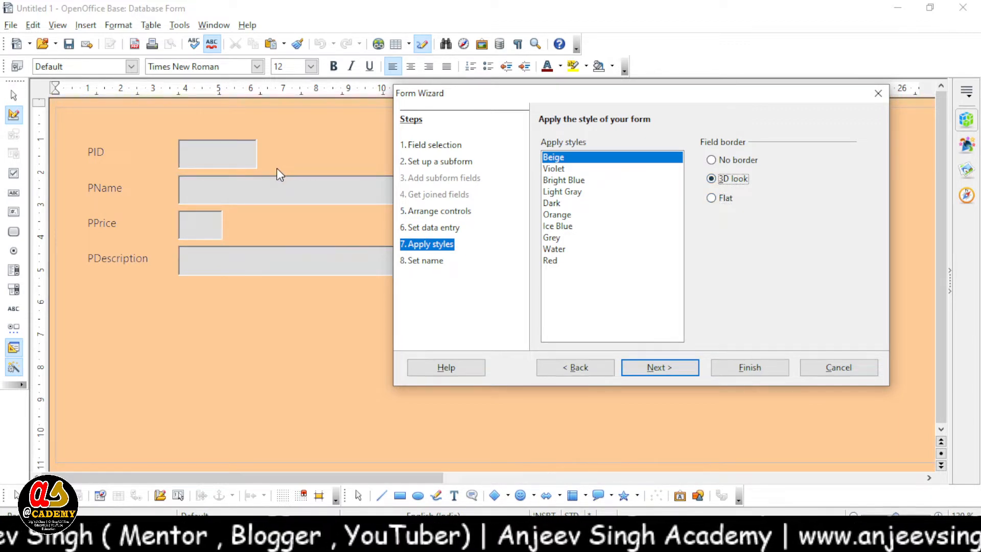
click(741, 160)
click(723, 179)
click(726, 198)
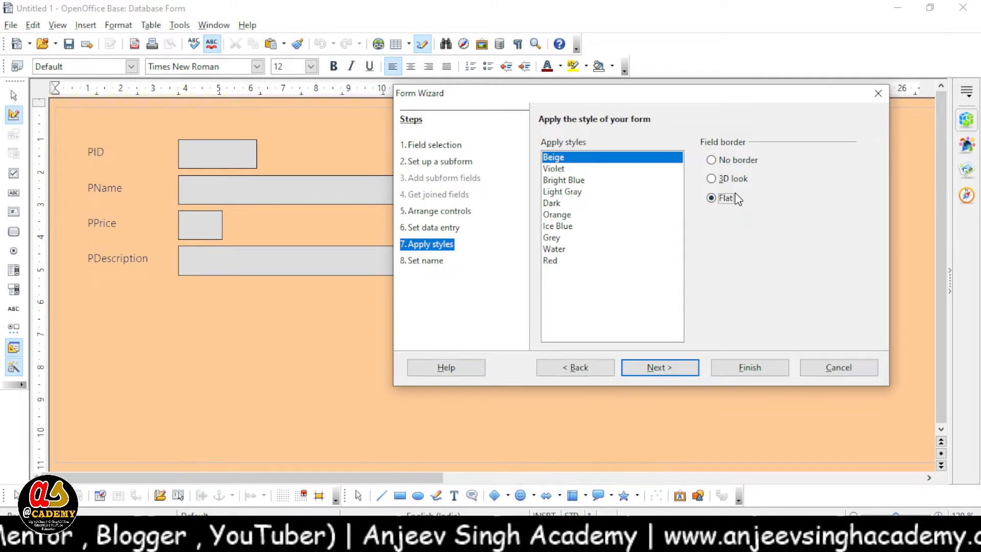
click(740, 181)
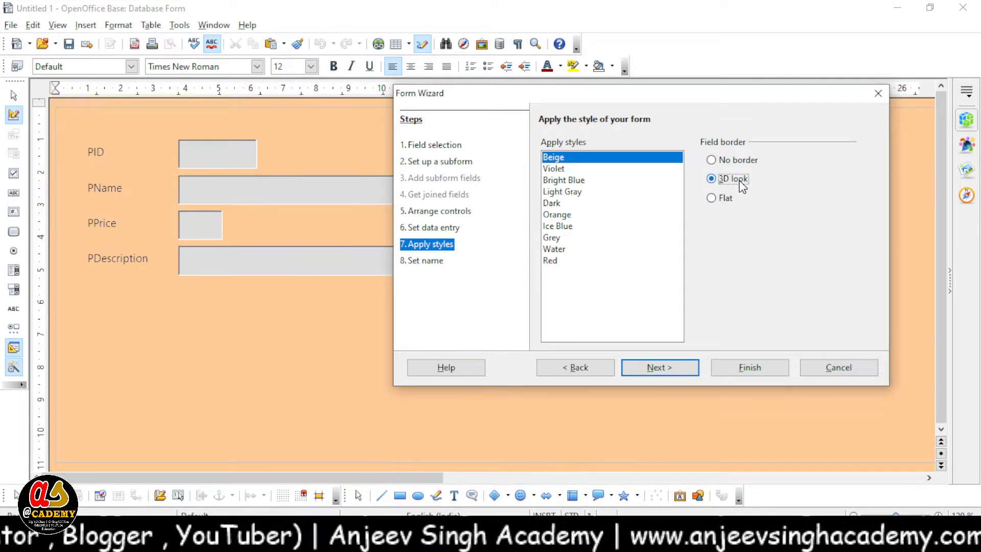
Step: Compare the form styles from Violet through Water on the form preview and apply the Red style
click(562, 169)
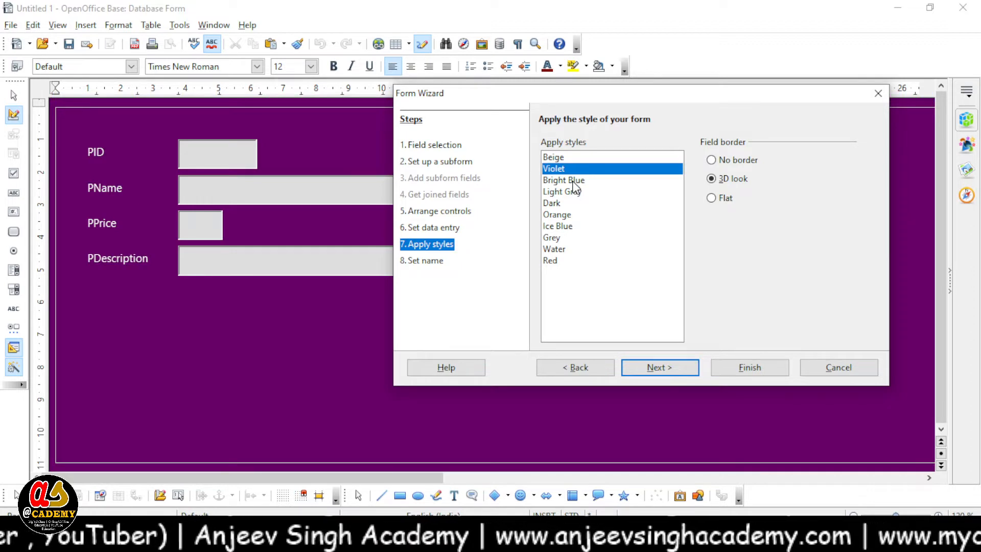
click(572, 182)
click(570, 193)
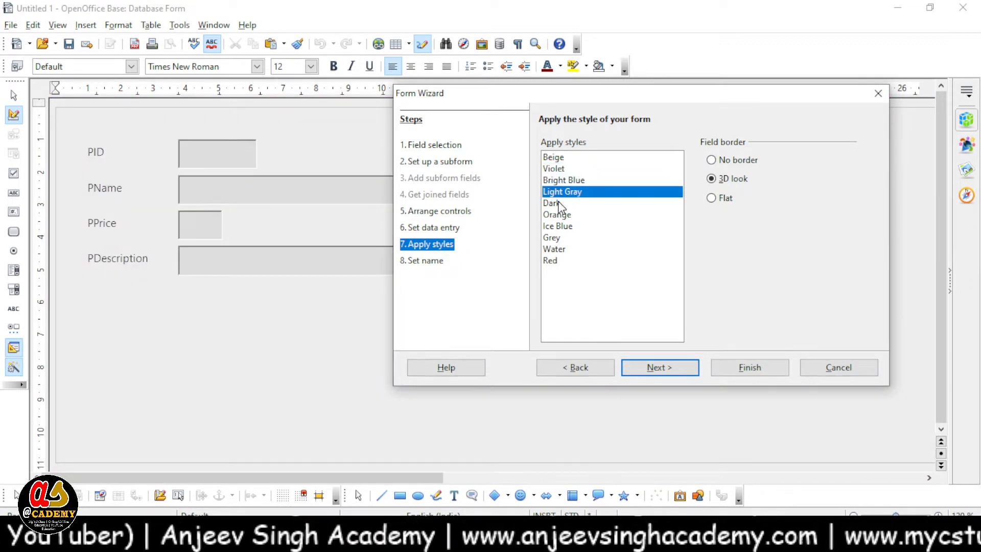
click(559, 204)
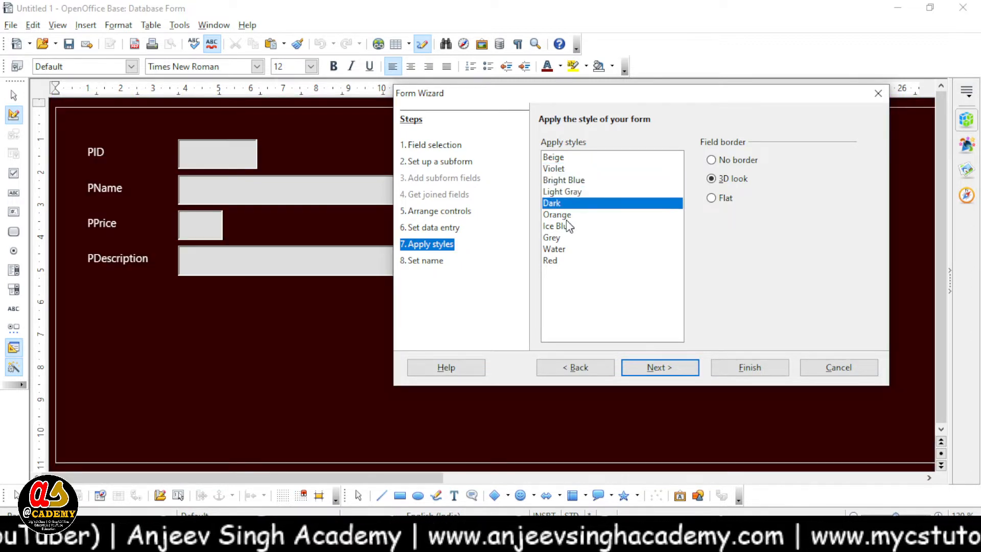
click(567, 216)
click(568, 227)
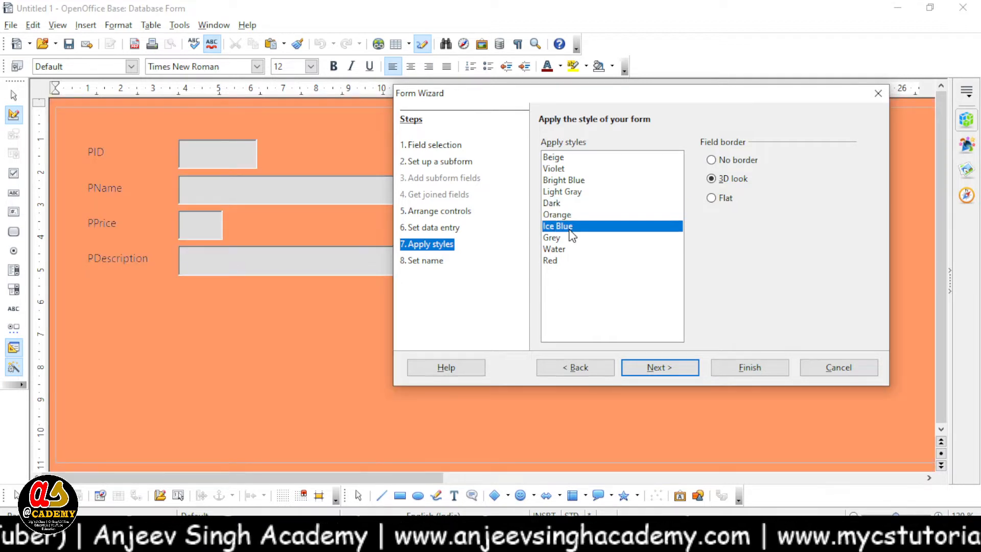
click(571, 239)
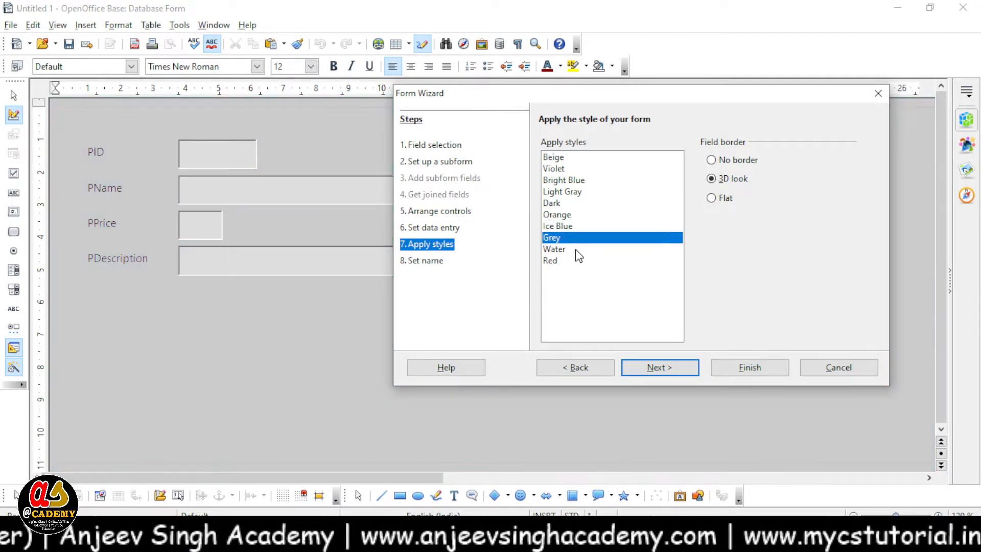
click(575, 250)
click(564, 262)
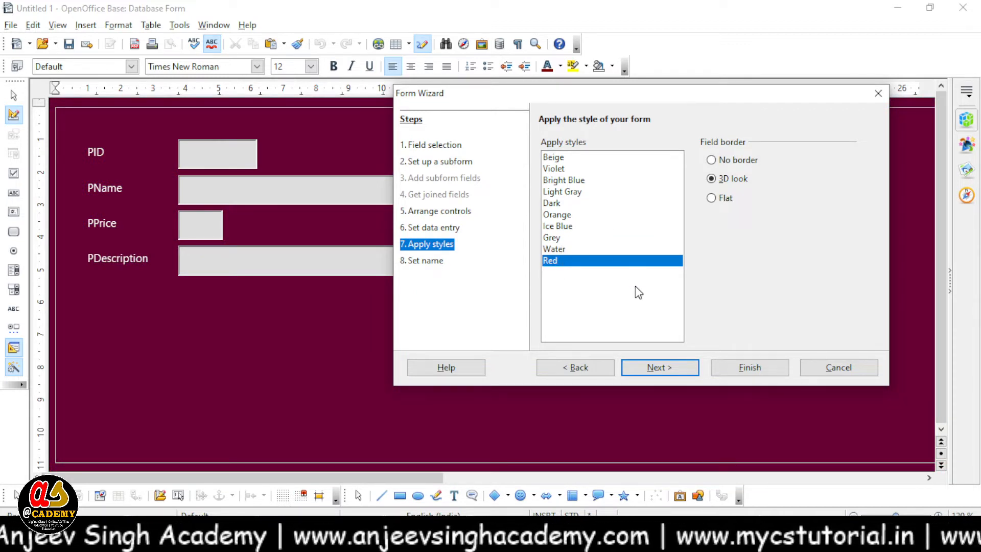
Step: Name the form "Product Entry form" and finish the wizard with the option to work with the form
click(672, 365)
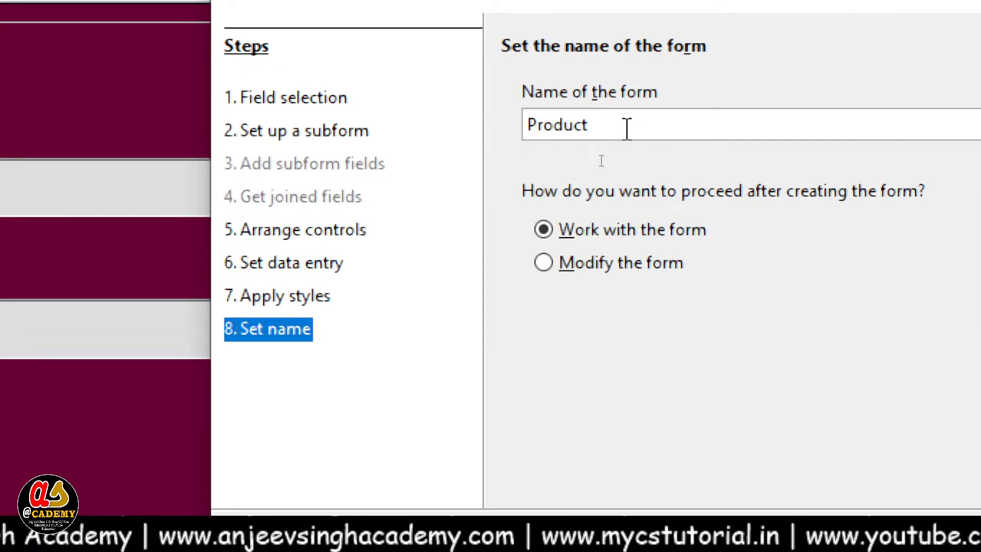
text(Entry)
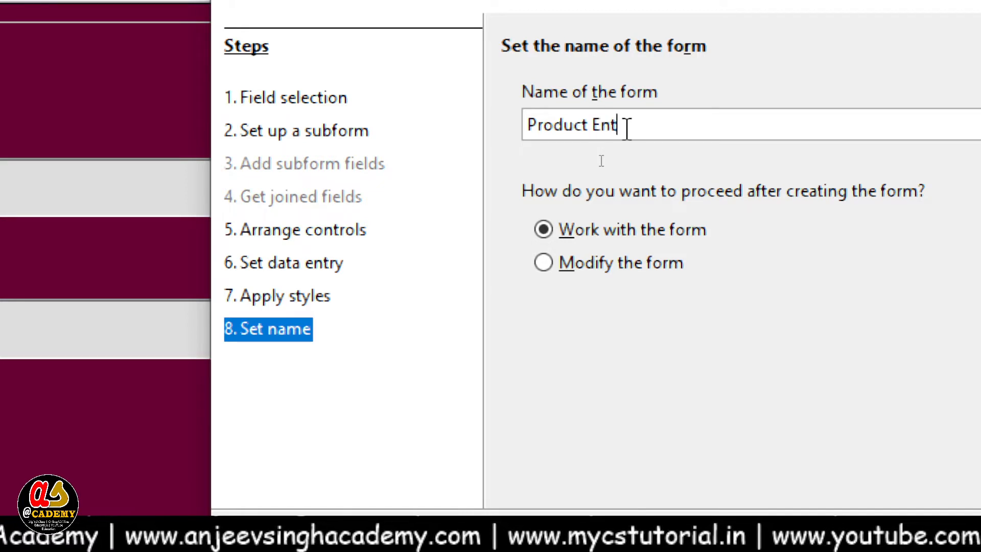
text( form)
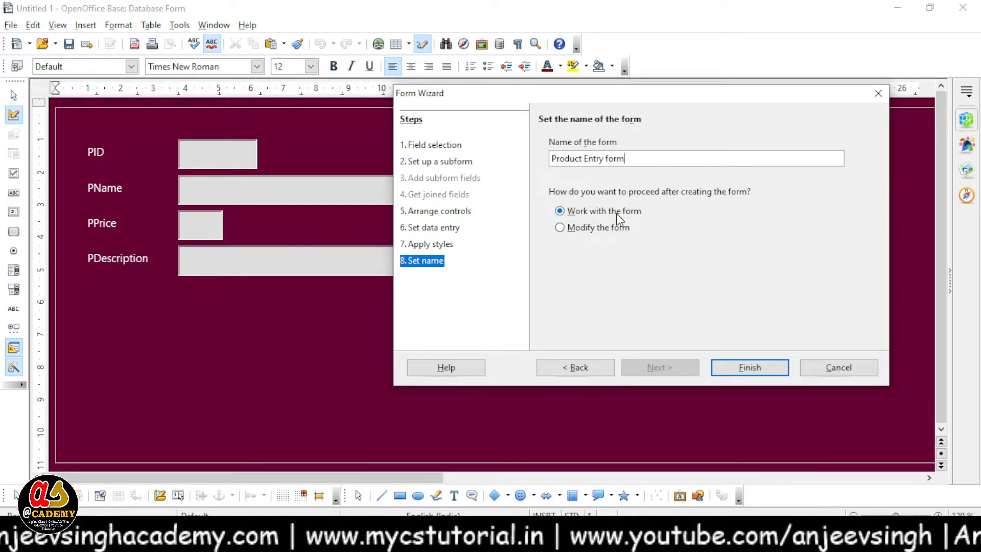
click(749, 368)
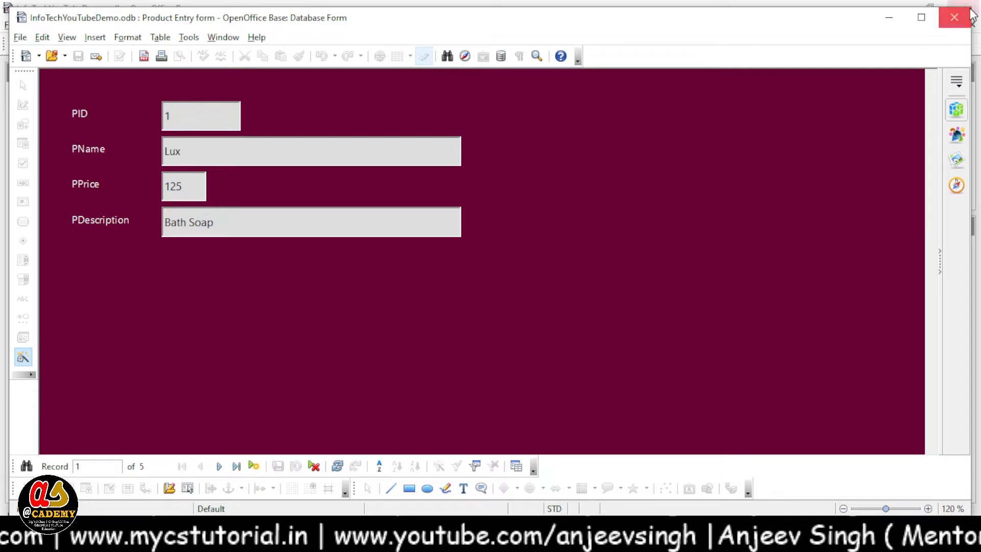
Step: Close the new form, reopen Product Entry form from the database's forms list to check it, and close it again
click(953, 17)
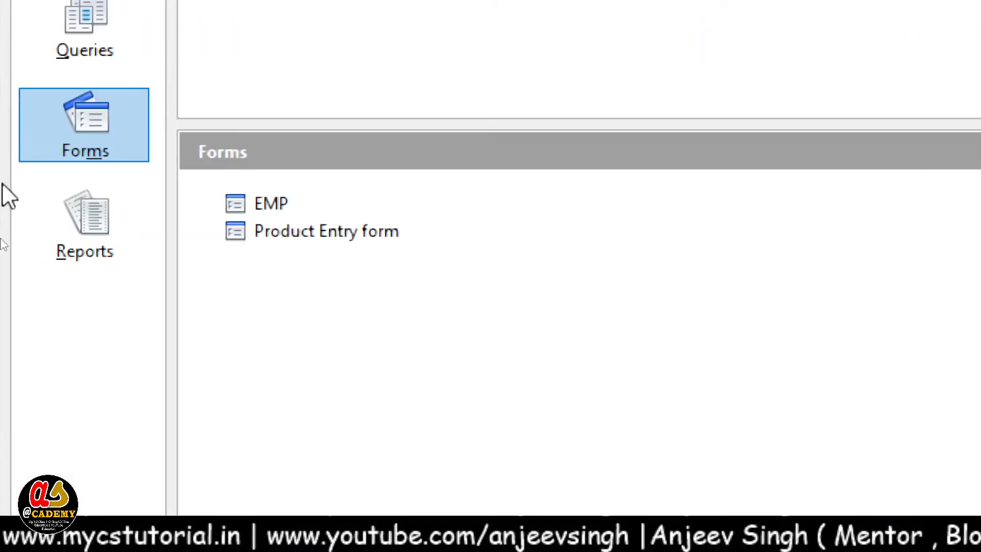
click(43, 226)
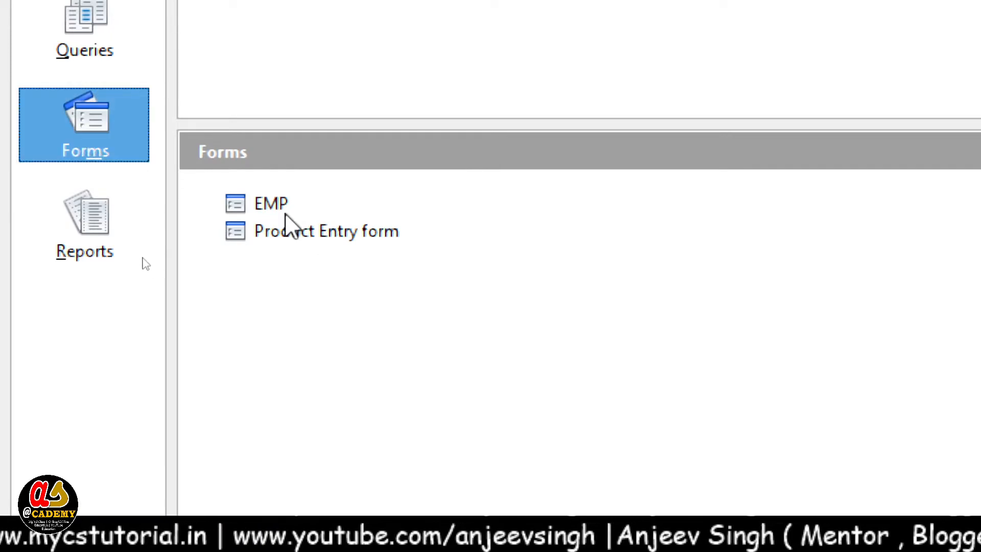
click(314, 233)
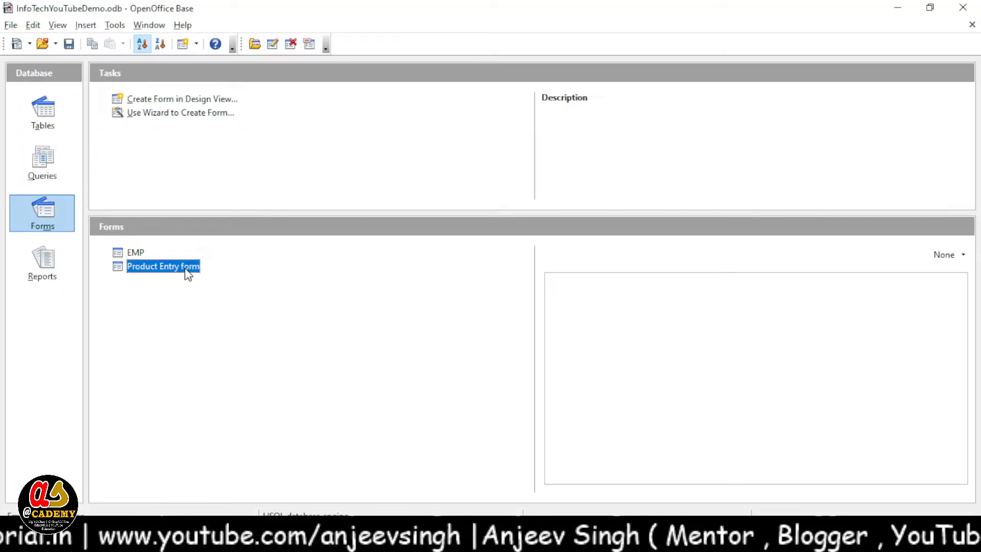
double_click(185, 266)
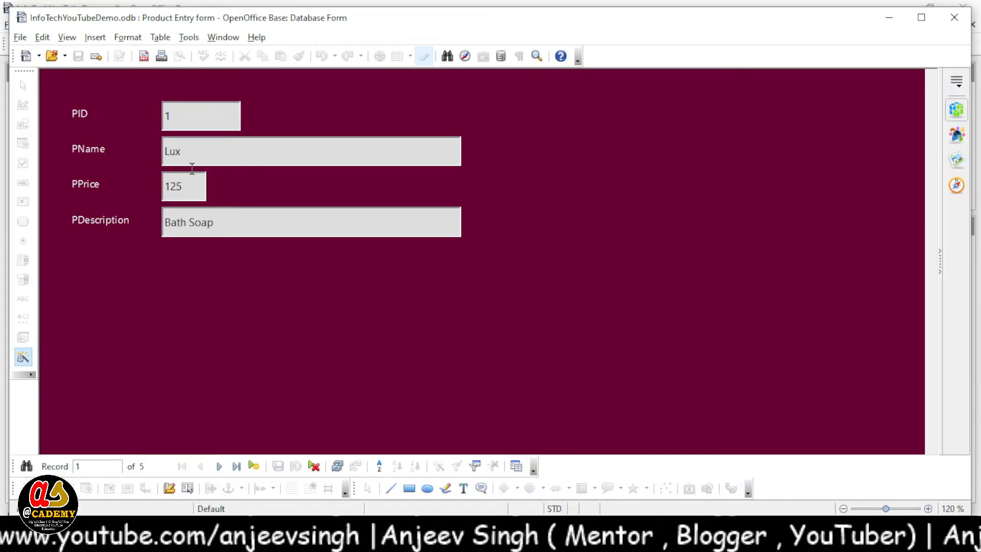
click(954, 18)
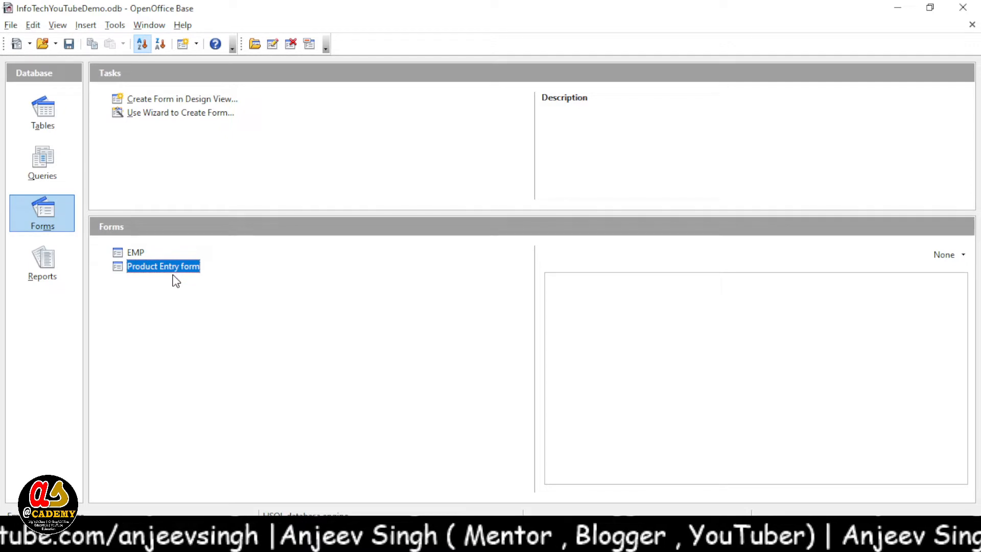
Step: Open Product Entry form from the forms list for editing in design view
right_click(180, 270)
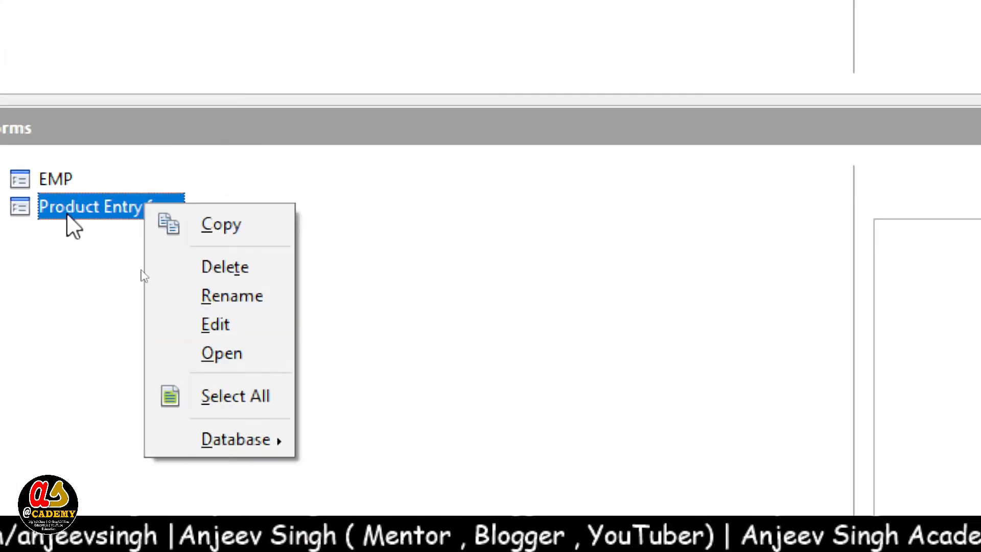
click(142, 269)
right_click(104, 215)
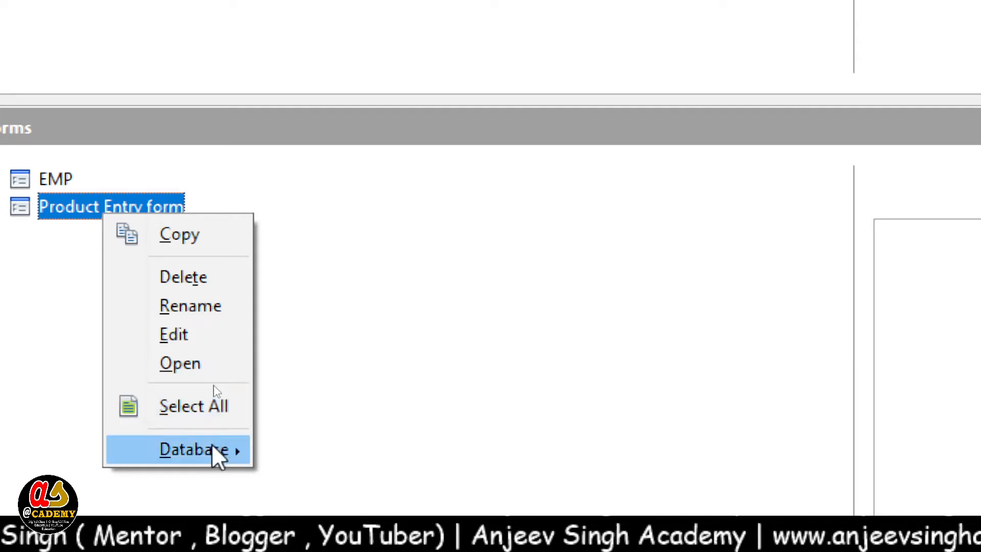
mouse_move(221, 452)
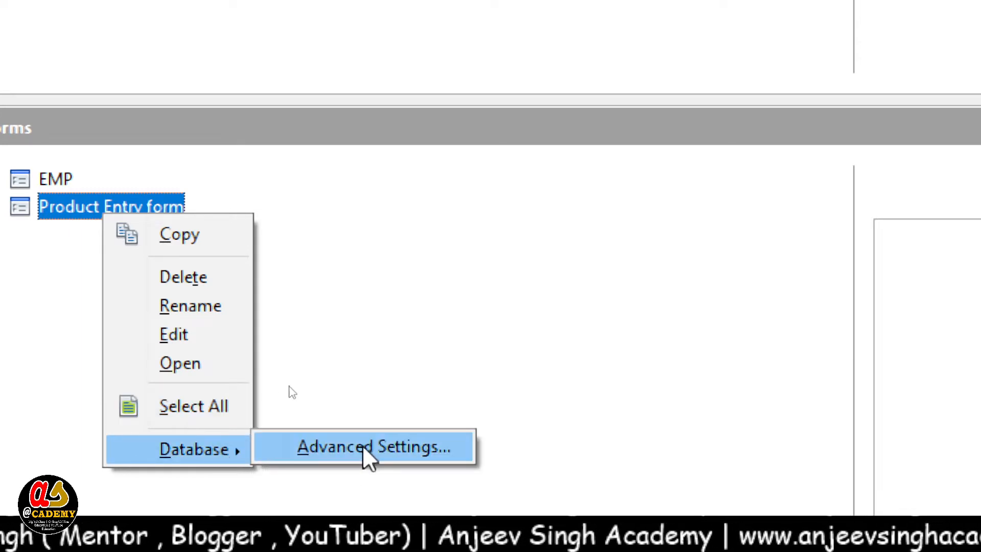
click(206, 339)
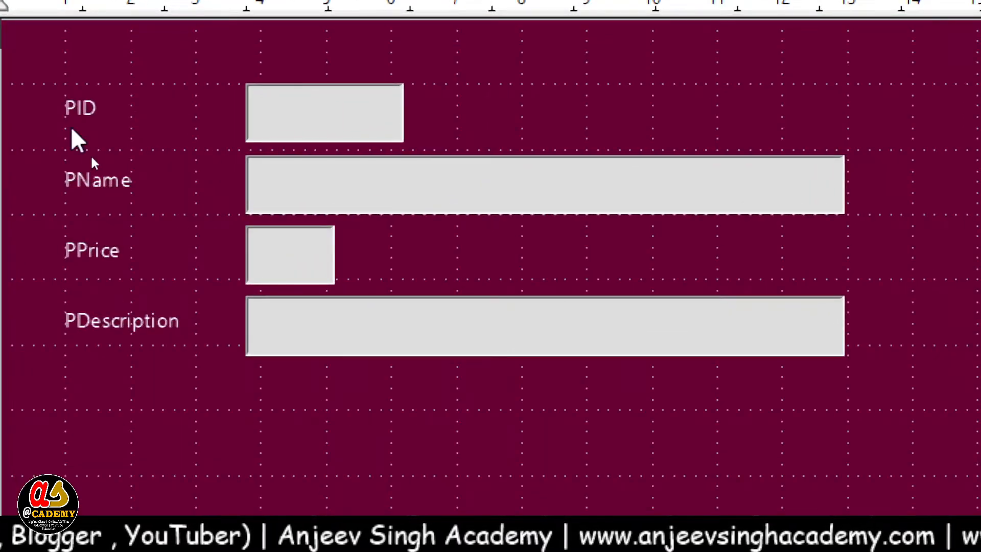
Step: Examine how the PID, PName, PPrice and PDescription labels are grouped with their fields by selecting each in turn
click(77, 122)
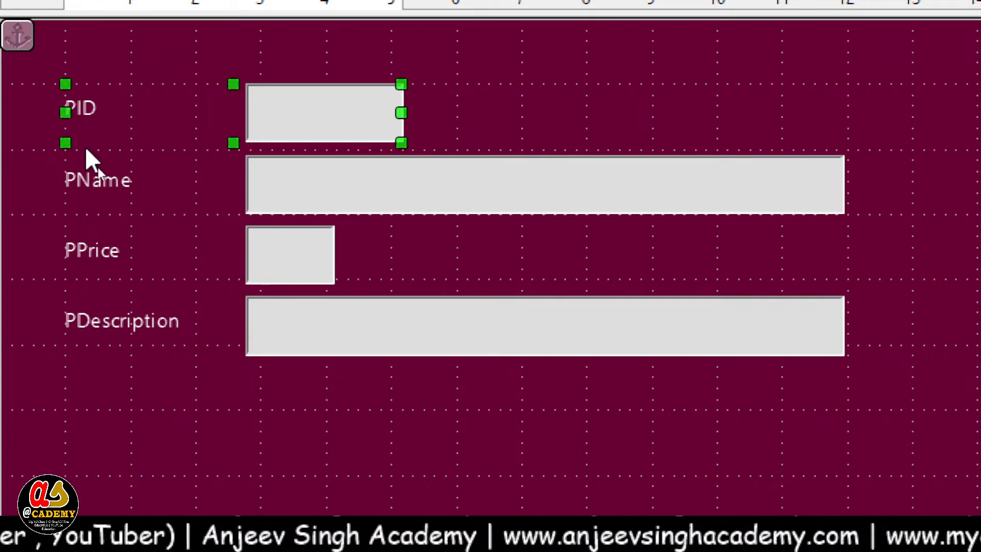
click(101, 186)
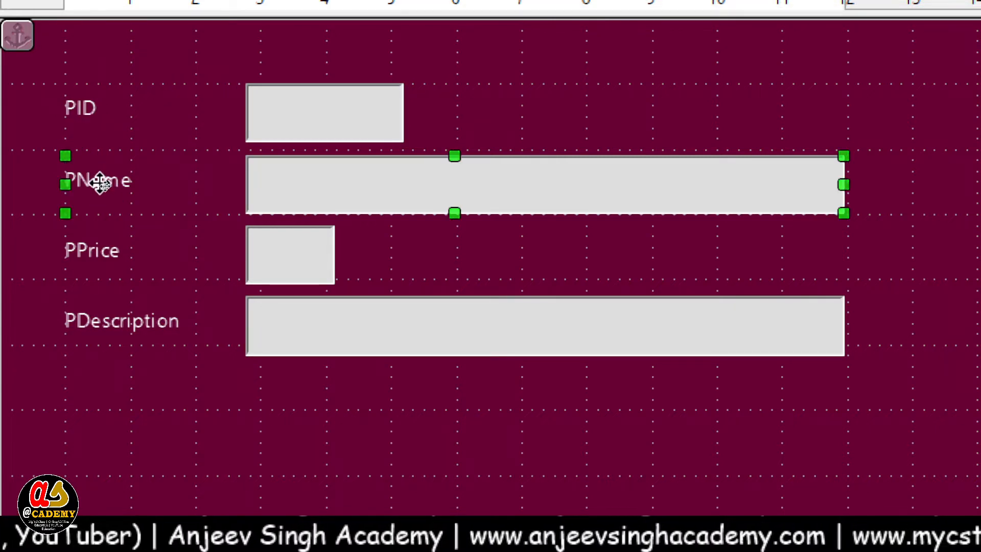
click(98, 250)
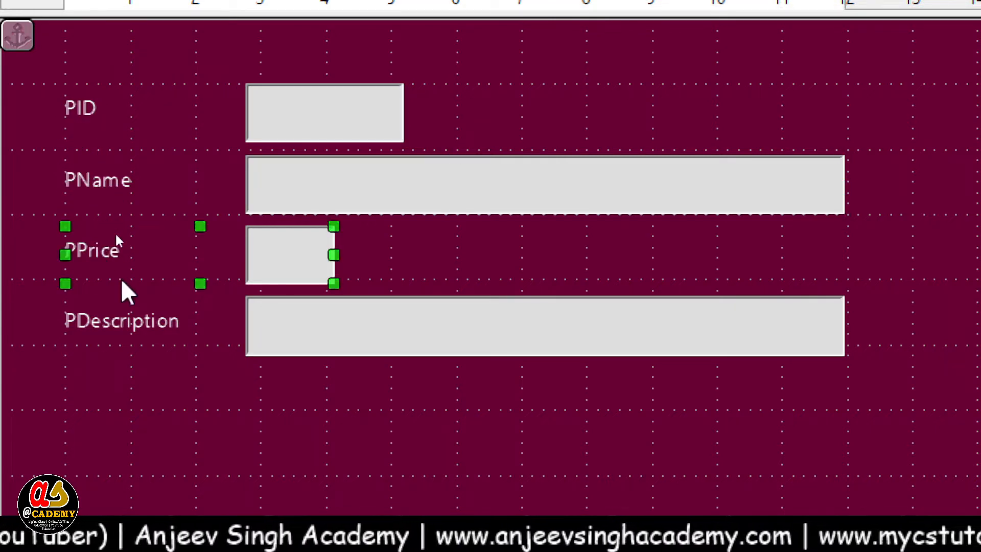
click(141, 319)
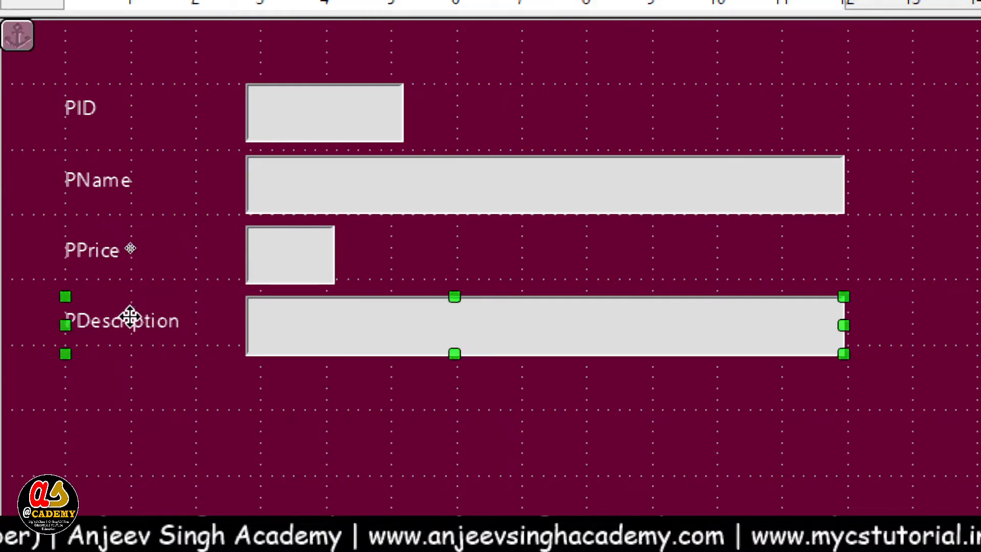
click(381, 118)
click(365, 197)
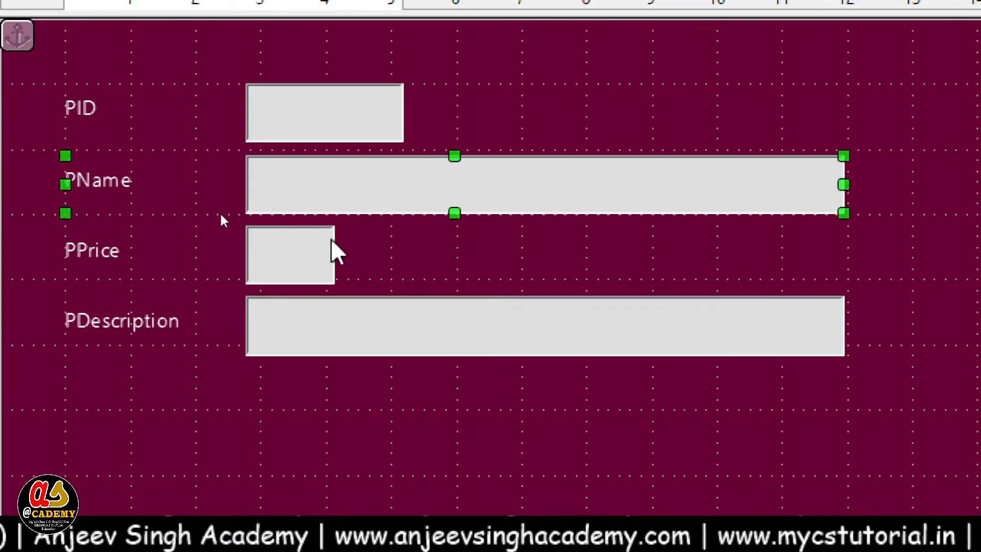
click(325, 130)
click(343, 176)
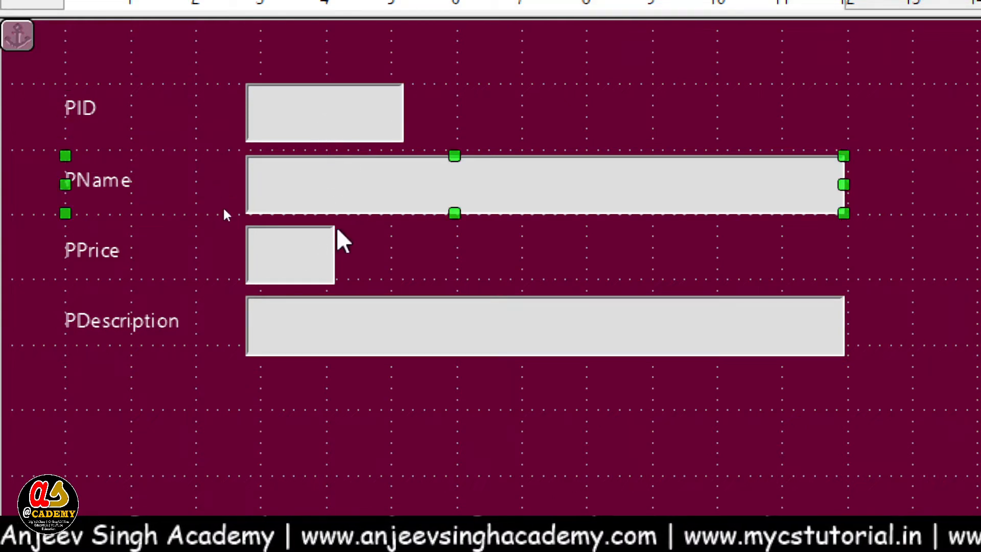
click(306, 247)
click(320, 325)
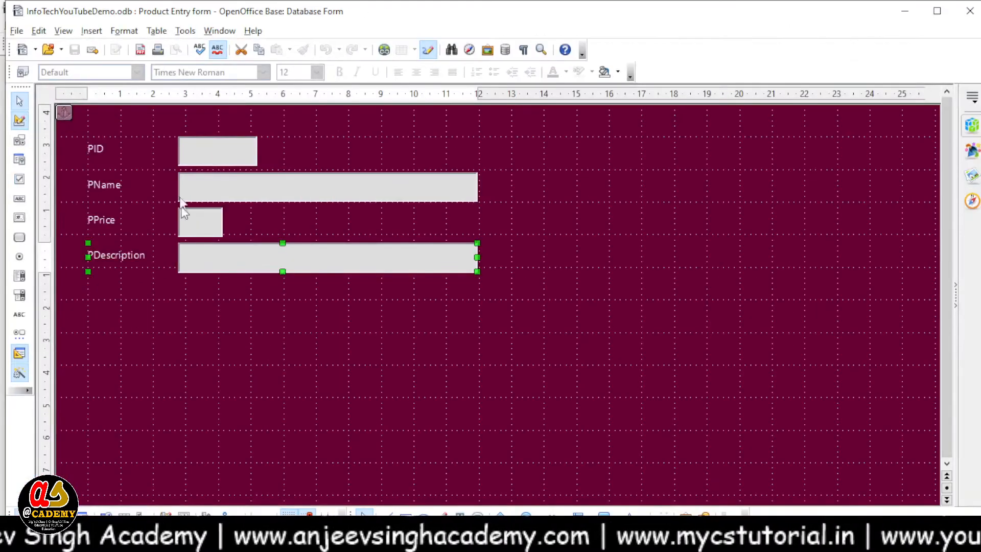
Step: Try moving the PID label together with its field, and undo the moves
click(99, 154)
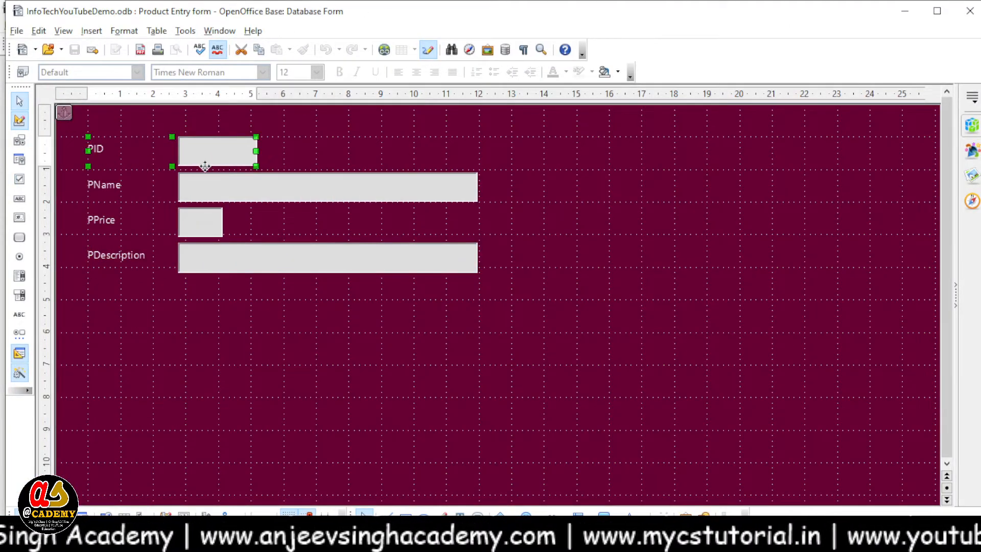
mouse_move(203, 154)
mouse_down()
mouse_move(308, 155)
mouse_move(215, 157)
mouse_up()
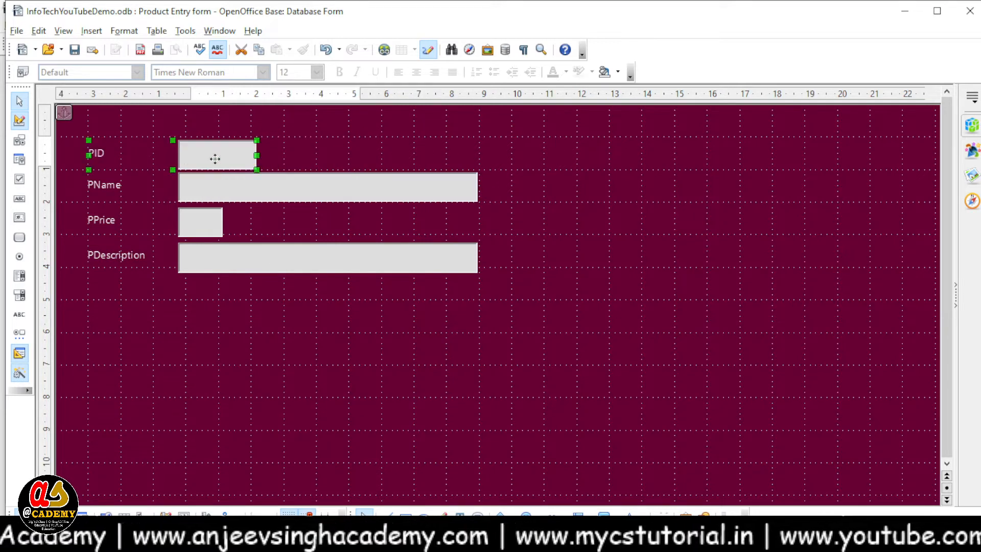
key(ctrl+z)
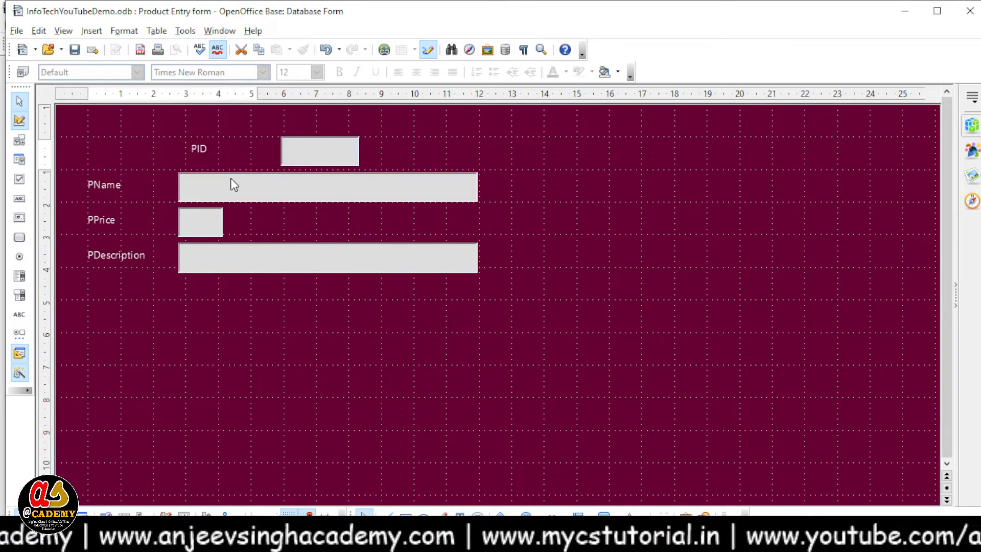
key(ctrl+z)
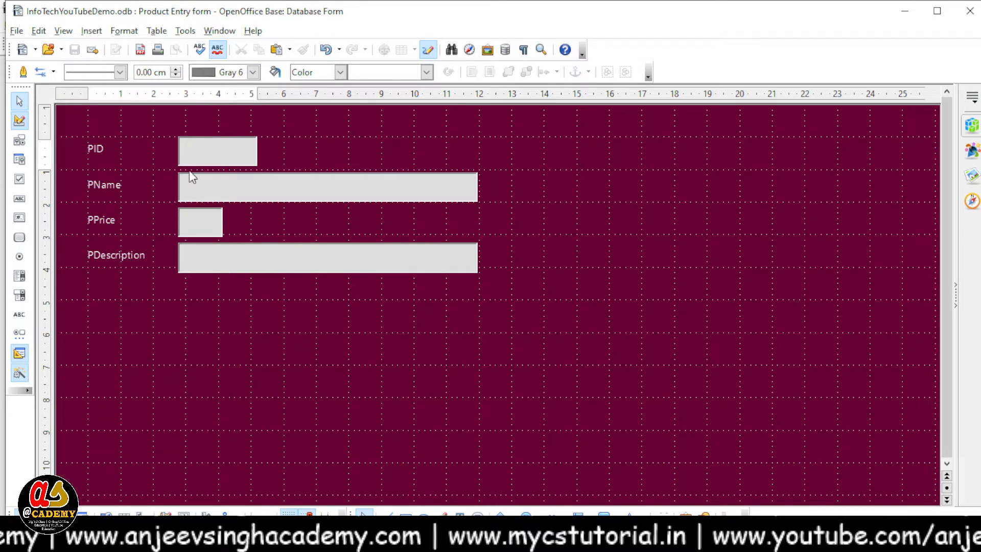
Step: Select only the PID label within its group and display its general control properties, with the properties window moved higher
click(197, 157)
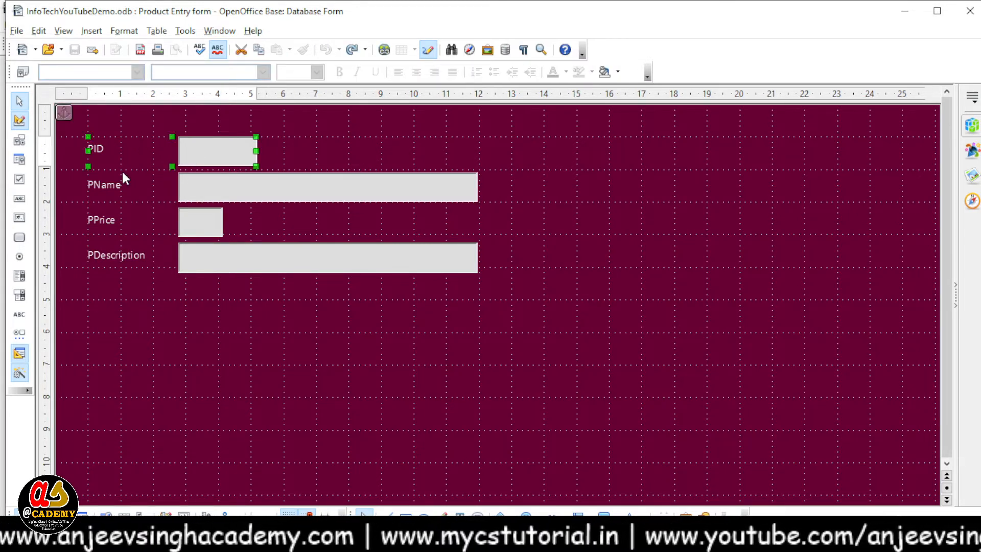
ctrl+click(98, 151)
click(100, 149)
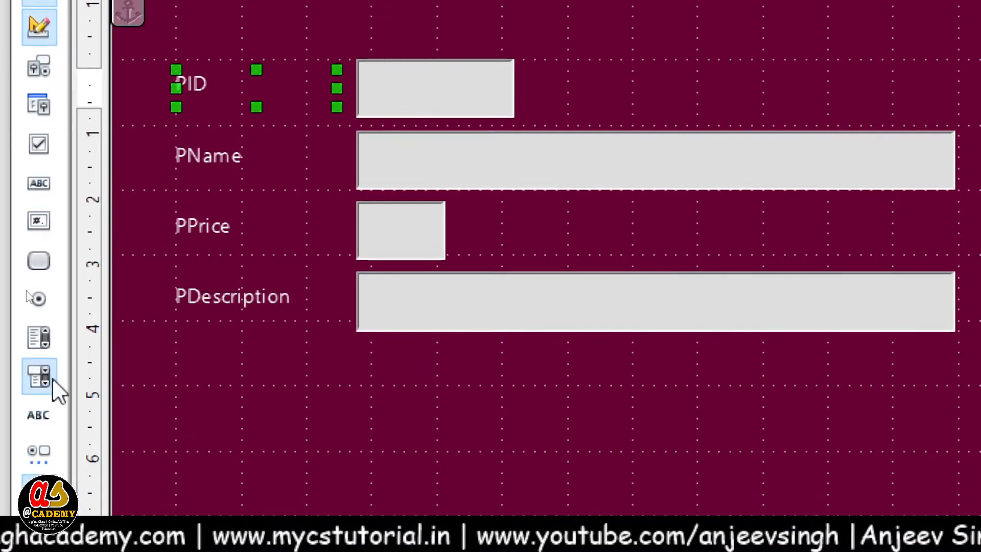
click(47, 70)
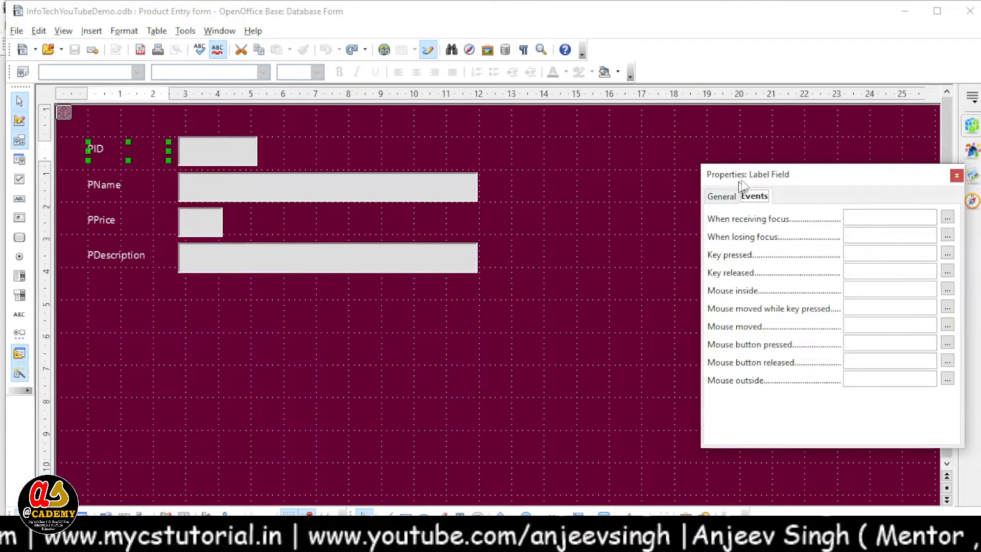
drag(739, 182, 610, 71)
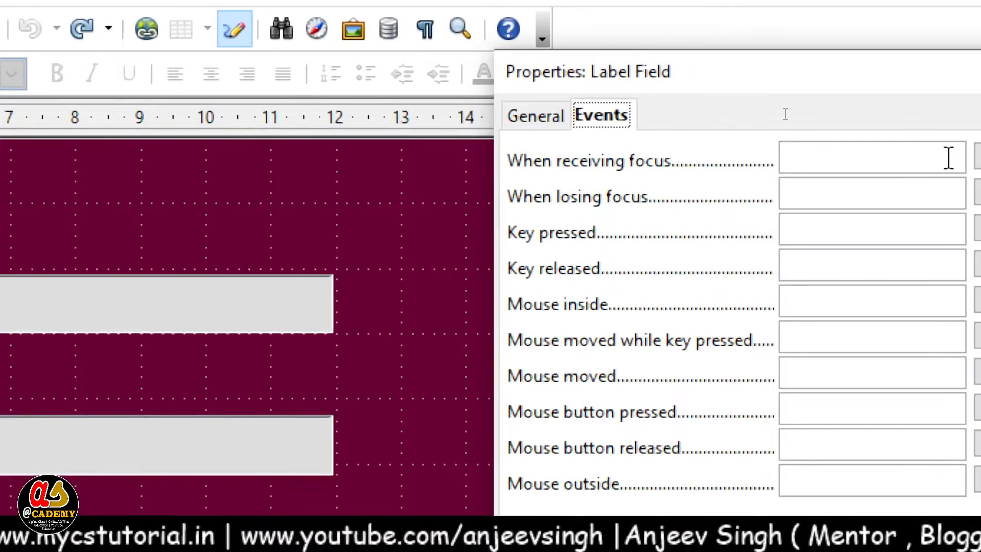
click(517, 119)
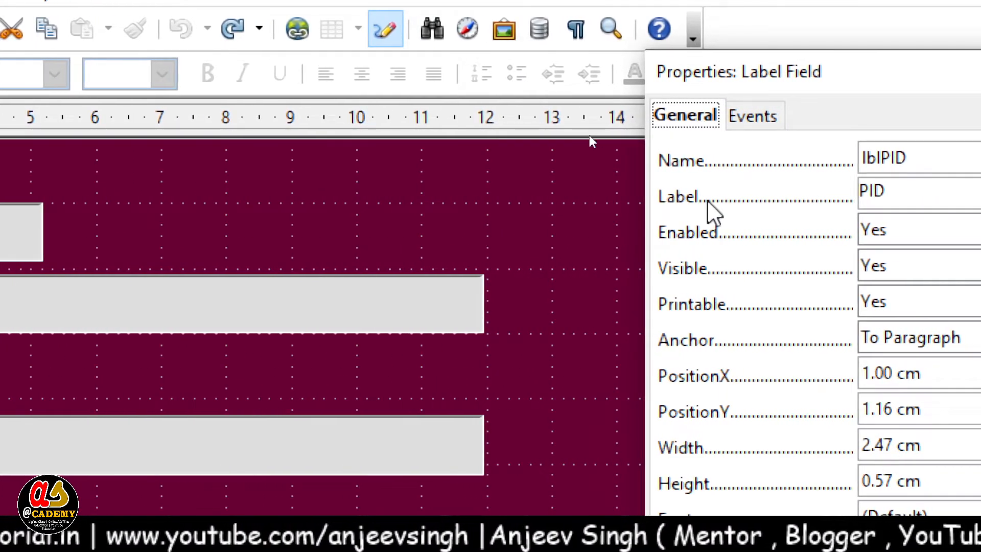
Step: Change the PID label's text to Product ID and close its properties
click(892, 192)
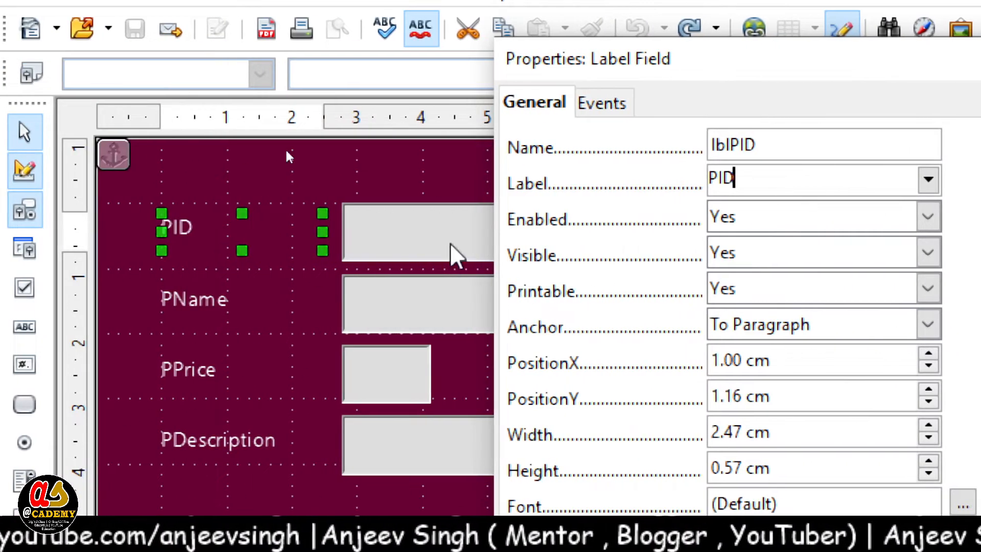
click(718, 178)
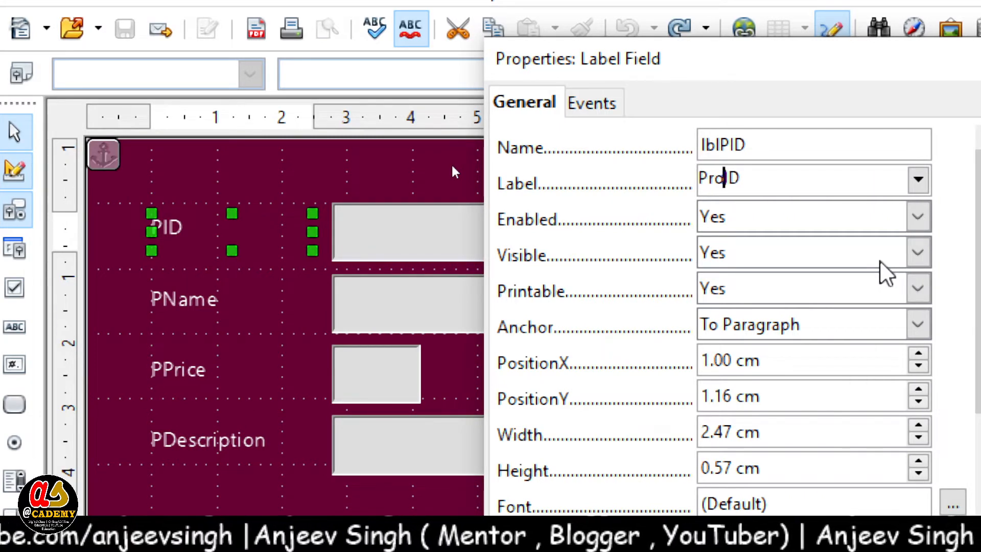
text(roduct)
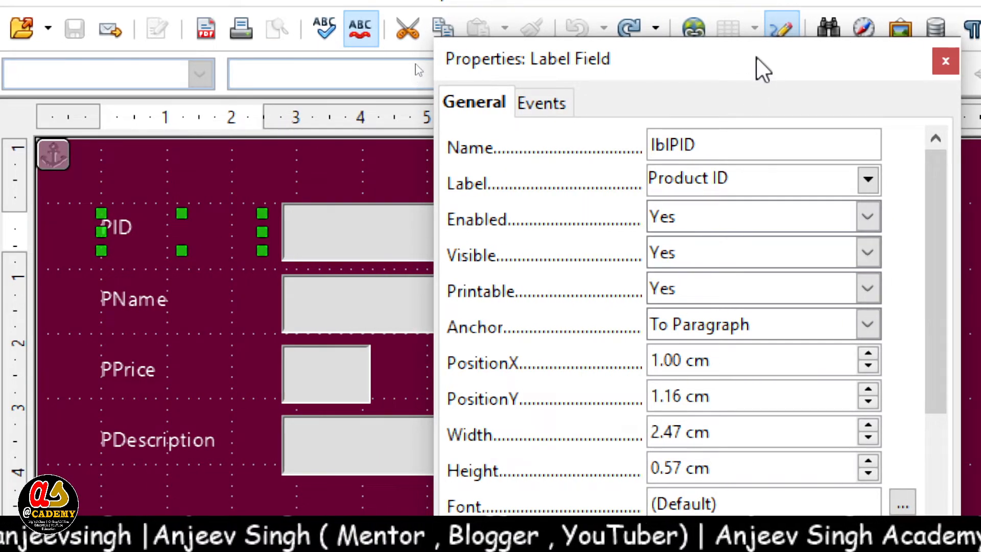
drag(758, 64, 670, 10)
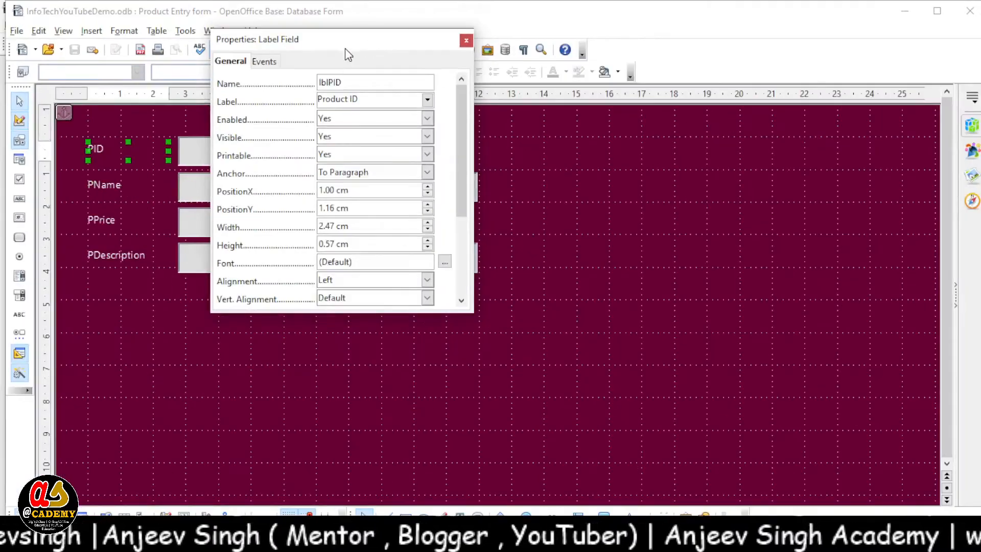
drag(344, 48, 528, 79)
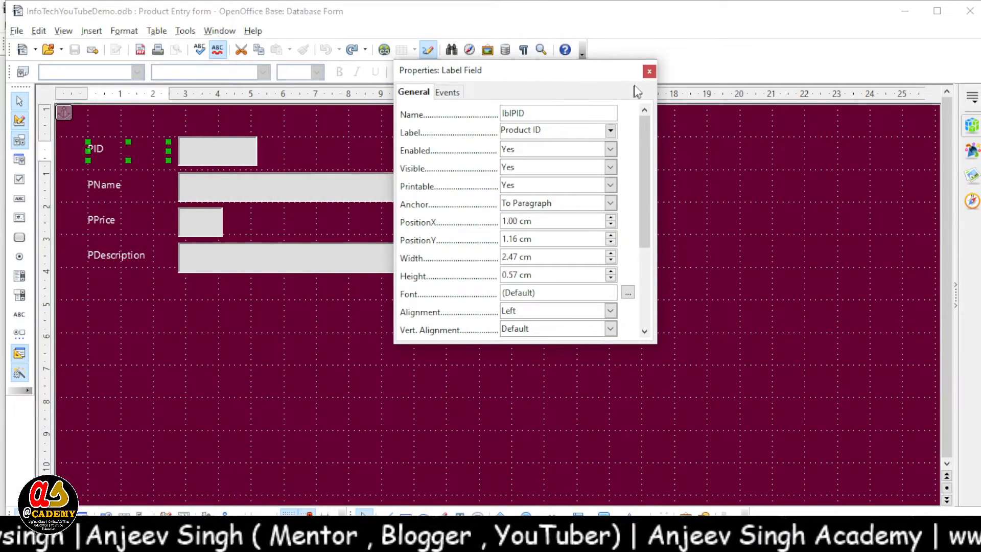
click(648, 71)
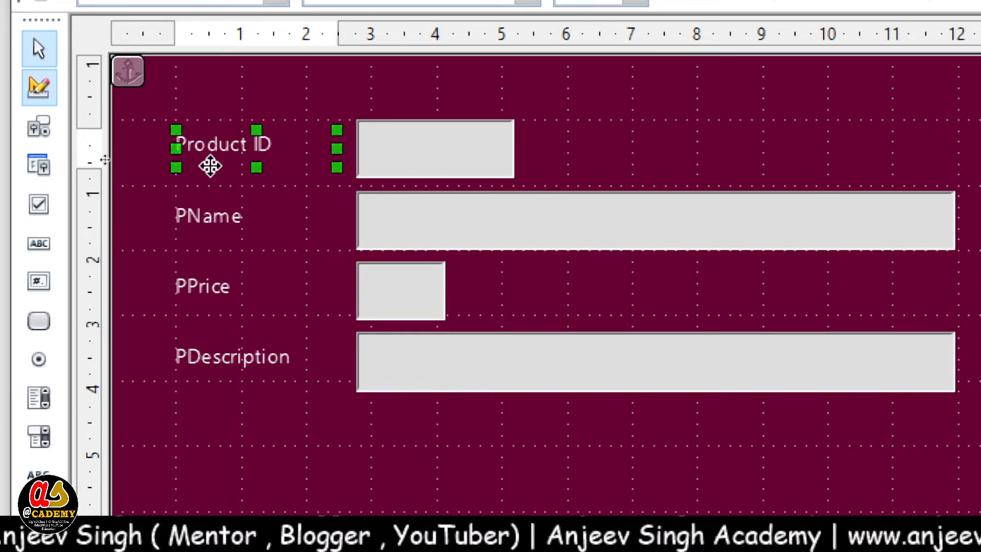
Step: Enlarge the Product ID input field to about 4.23 cm wide and 1.00 cm high
click(427, 148)
key(Escape)
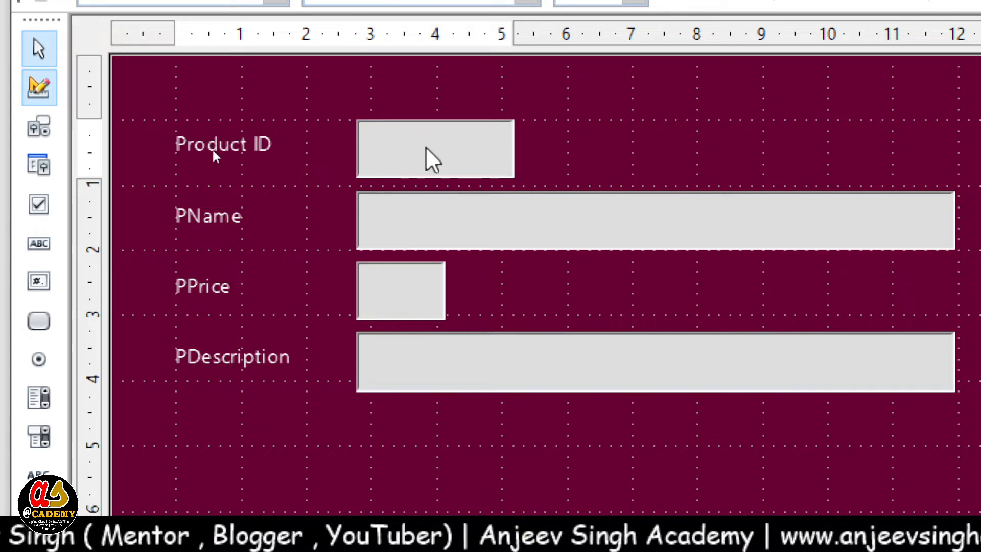
click(432, 159)
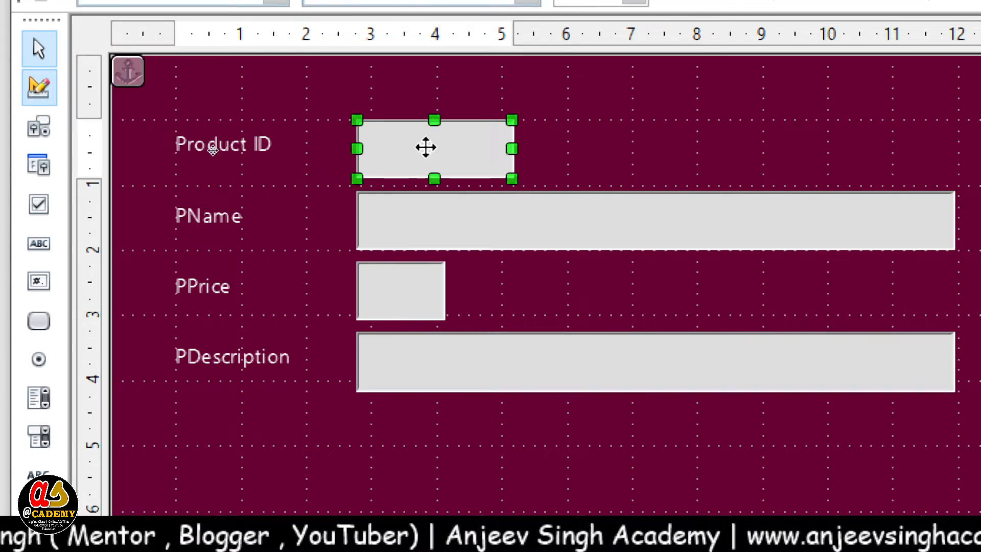
drag(510, 151, 627, 151)
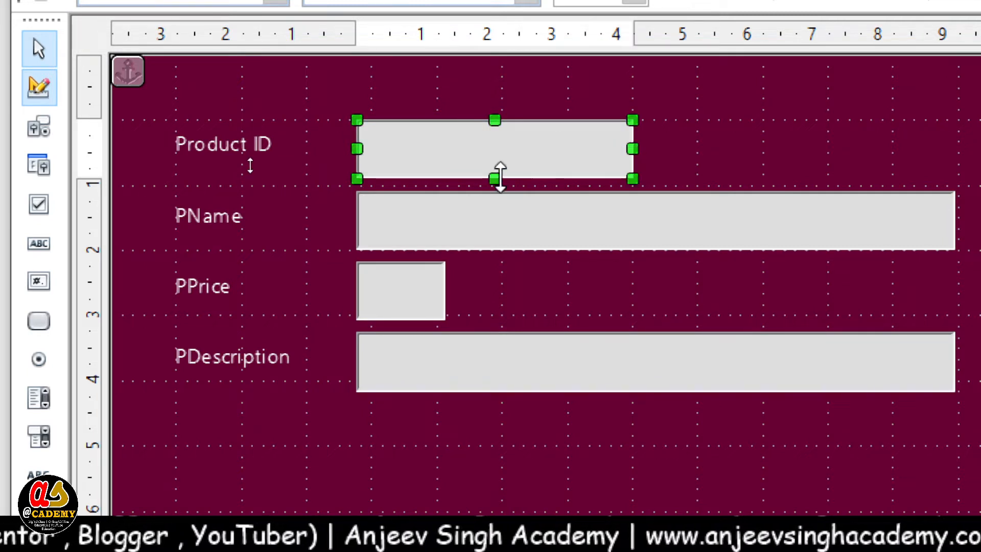
mouse_move(496, 179)
mouse_down()
mouse_move(498, 153)
mouse_move(496, 182)
mouse_up()
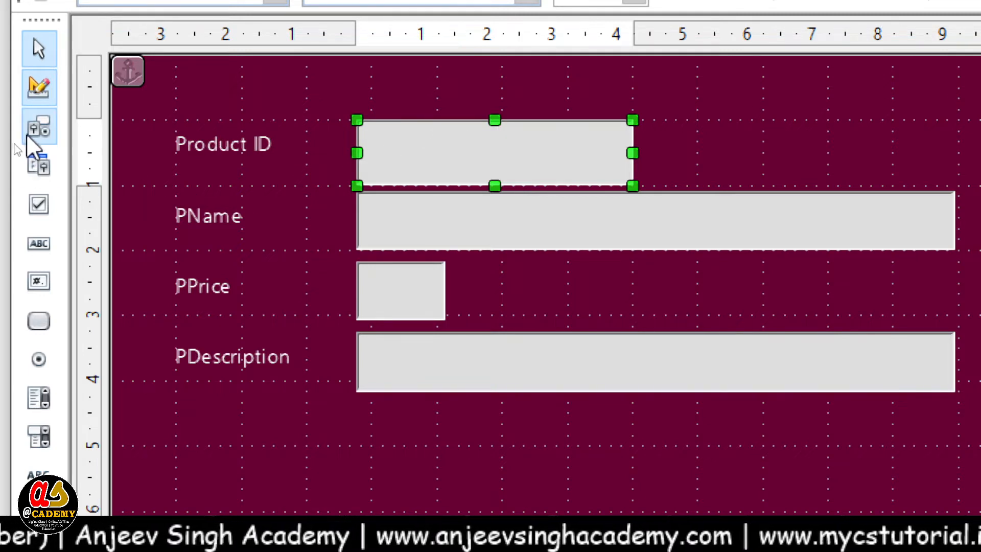
Step: Set the Product ID field's background color to Yellow in its control properties and close them
click(39, 128)
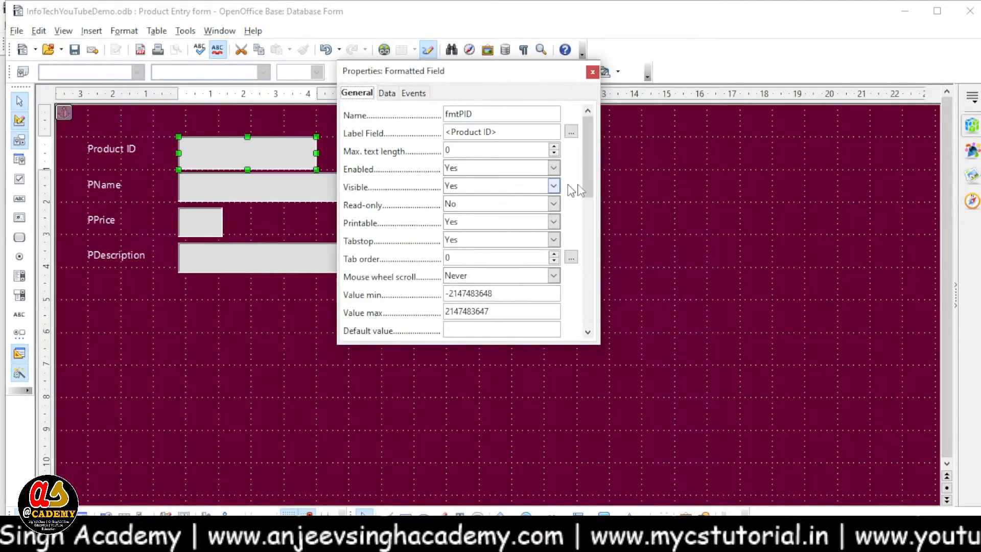
drag(588, 189, 597, 298)
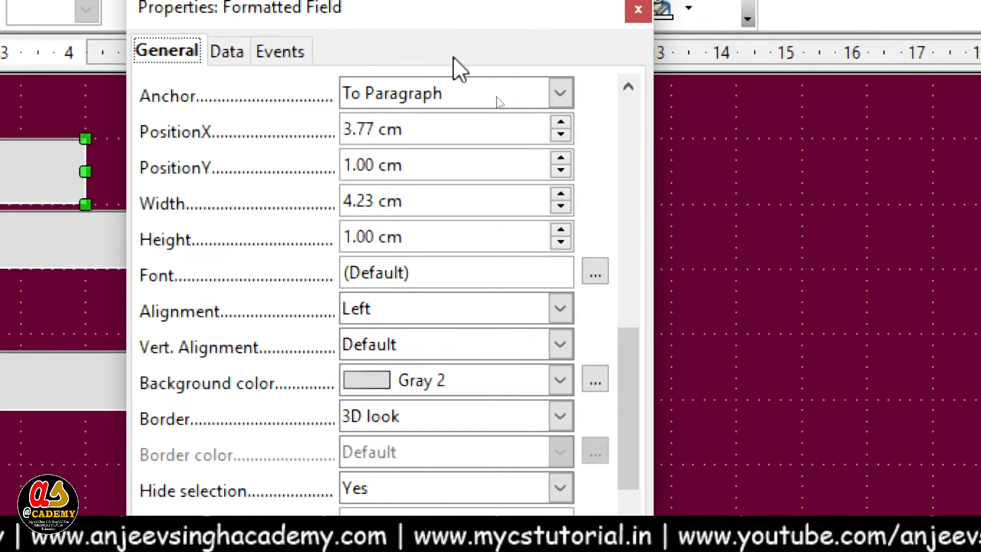
drag(436, 31, 602, 26)
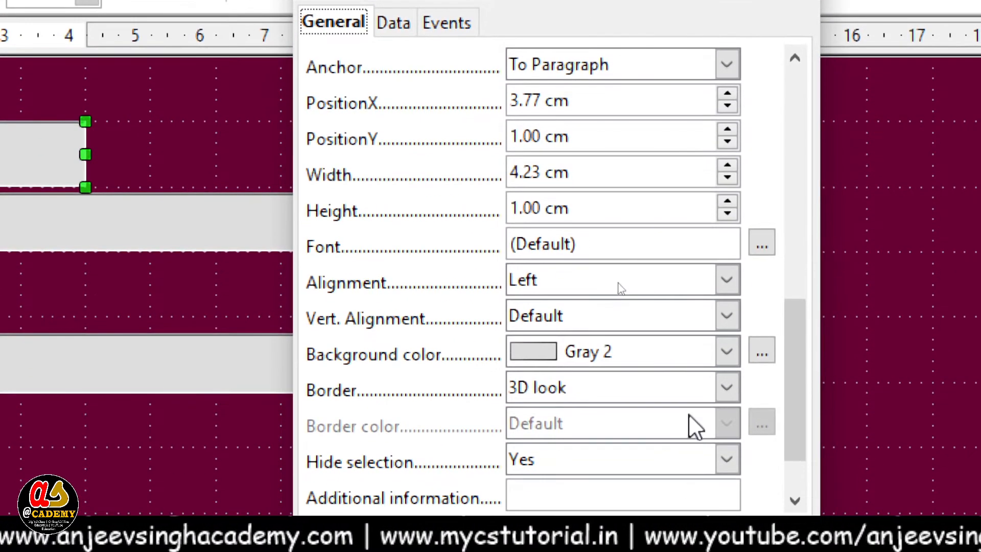
click(725, 352)
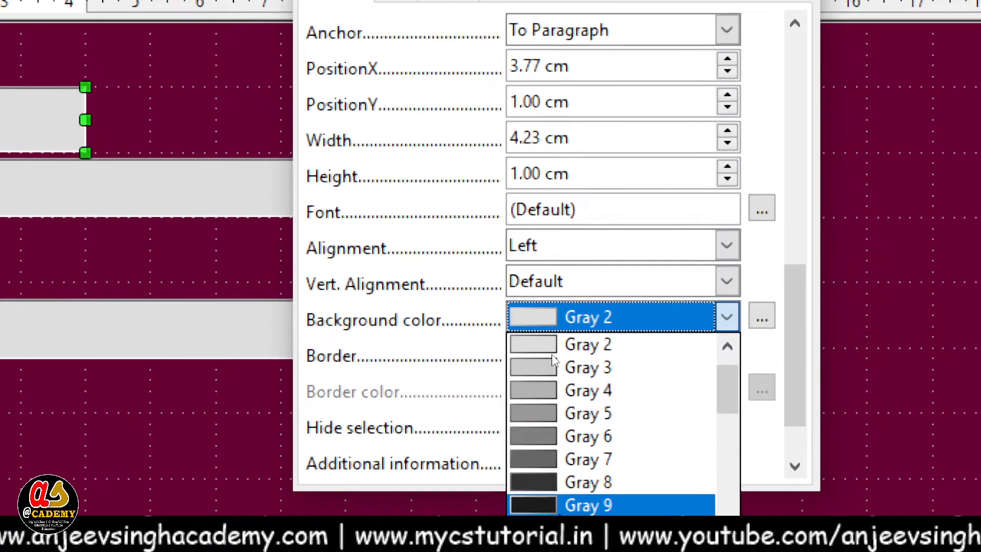
key(Down)
key(Return)
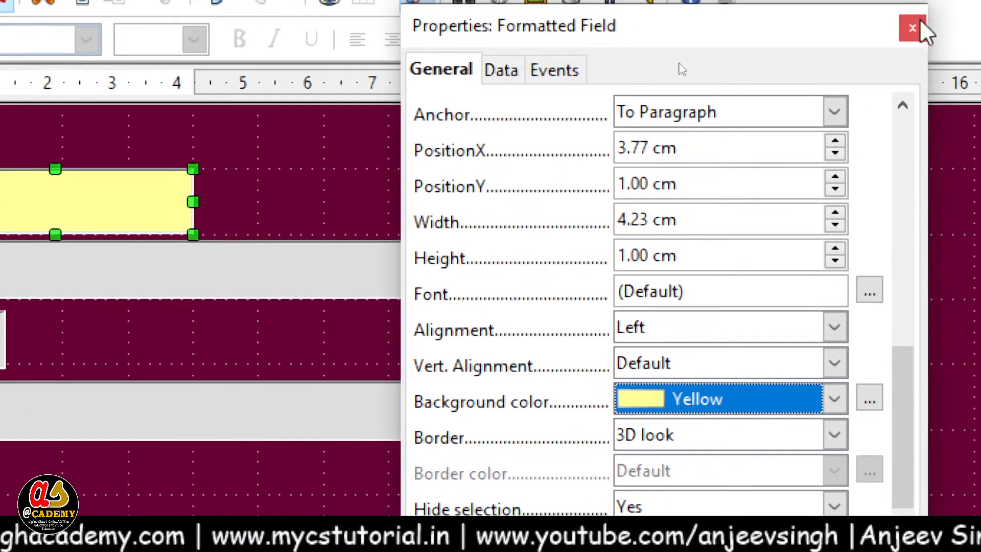
click(911, 29)
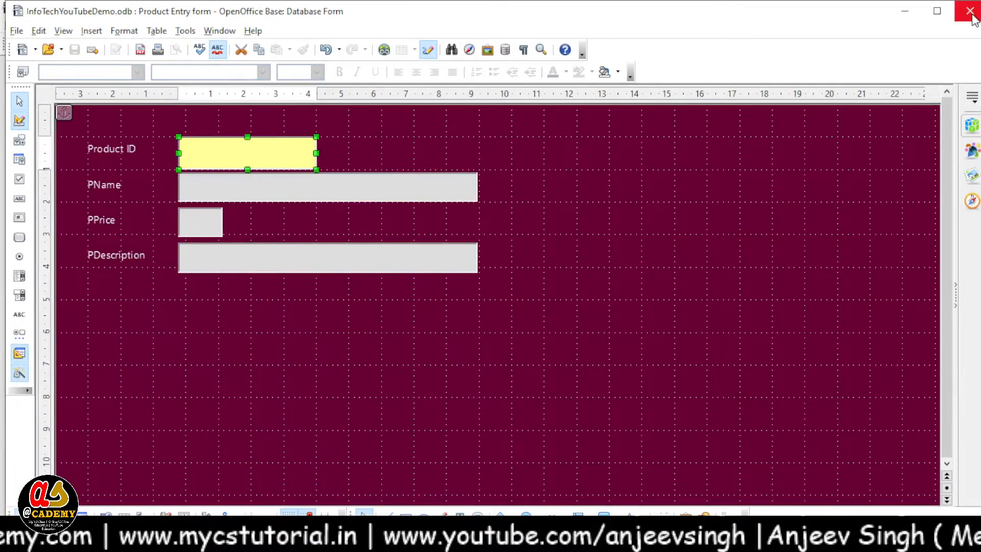
Step: Leave the form design, open Product Entry form with its records to check the changed Product ID field, and close it
click(974, 18)
right_click(183, 269)
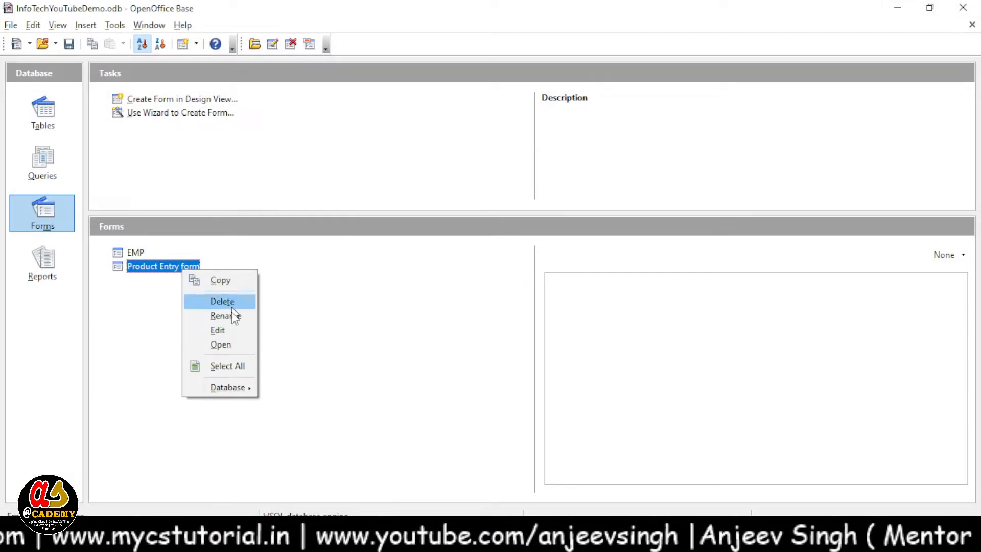
click(232, 344)
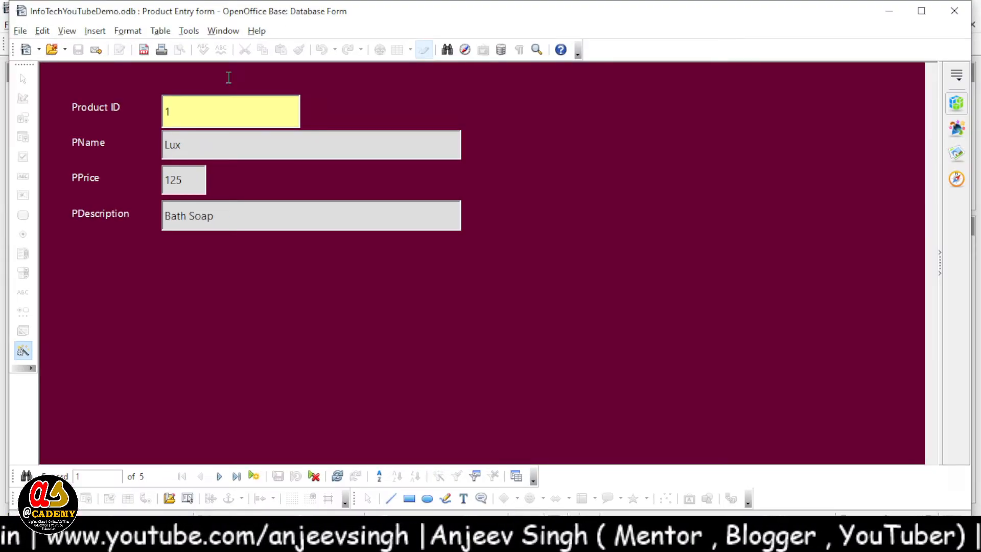
click(953, 10)
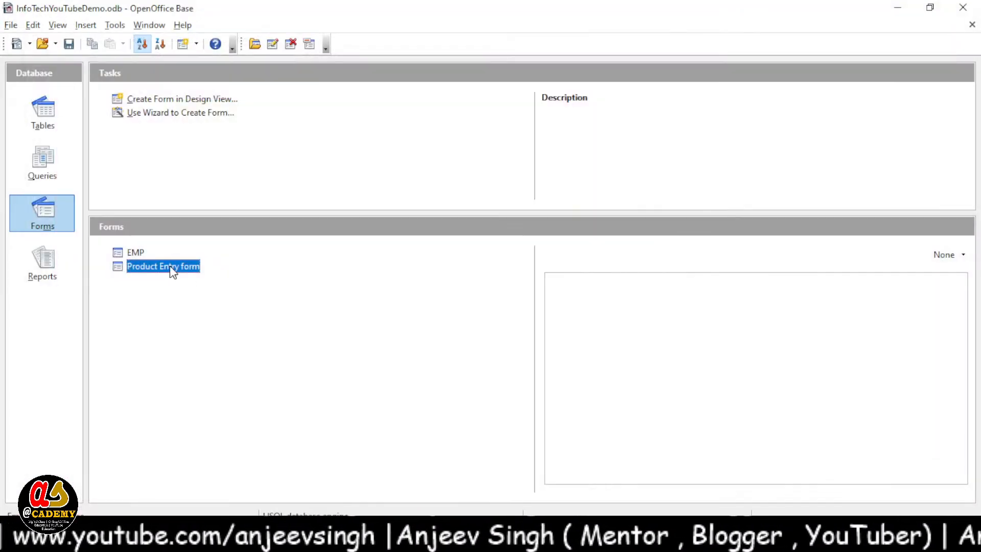
Step: Reopen Product Entry form for editing and change the PName label's text to Name
right_click(169, 265)
click(239, 328)
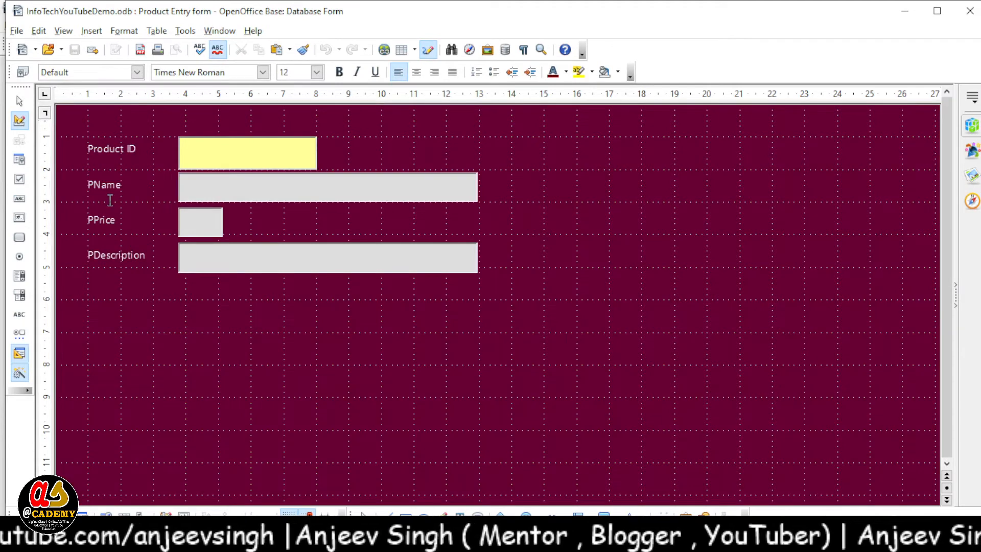
click(112, 187)
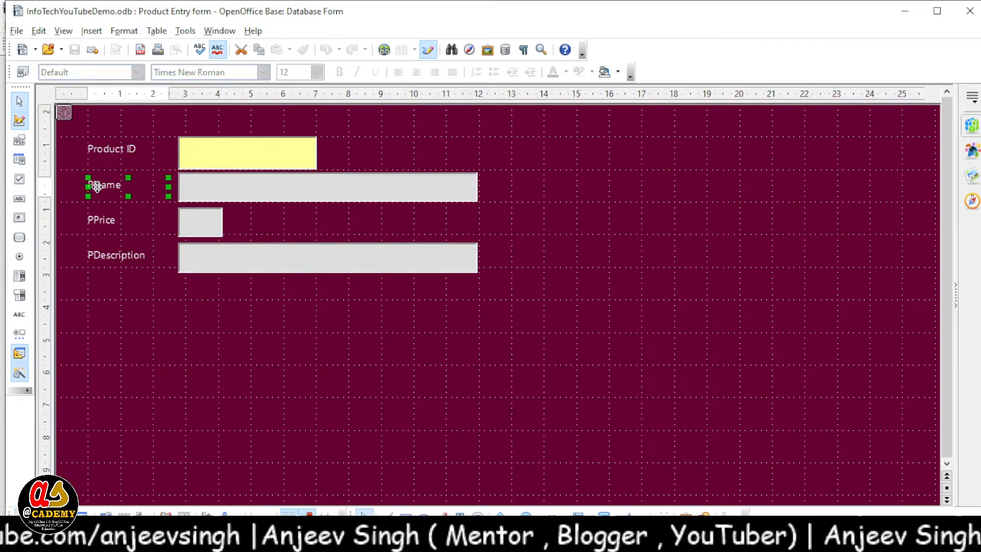
click(20, 141)
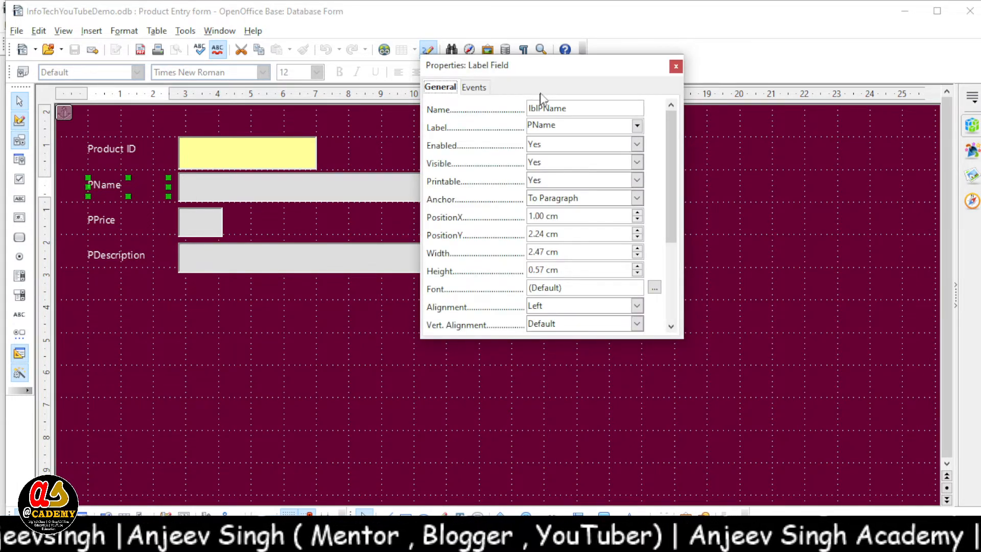
drag(590, 68, 704, 82)
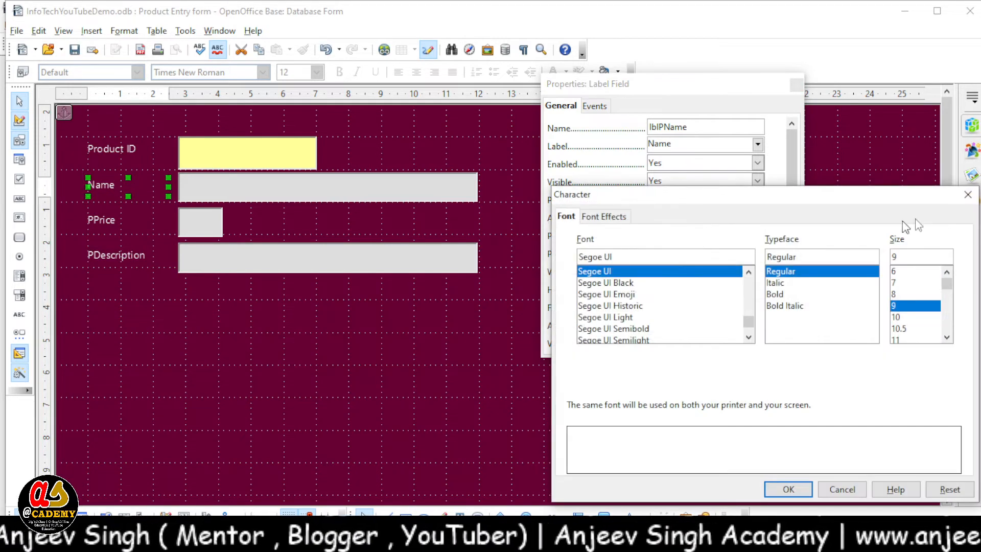
click(965, 200)
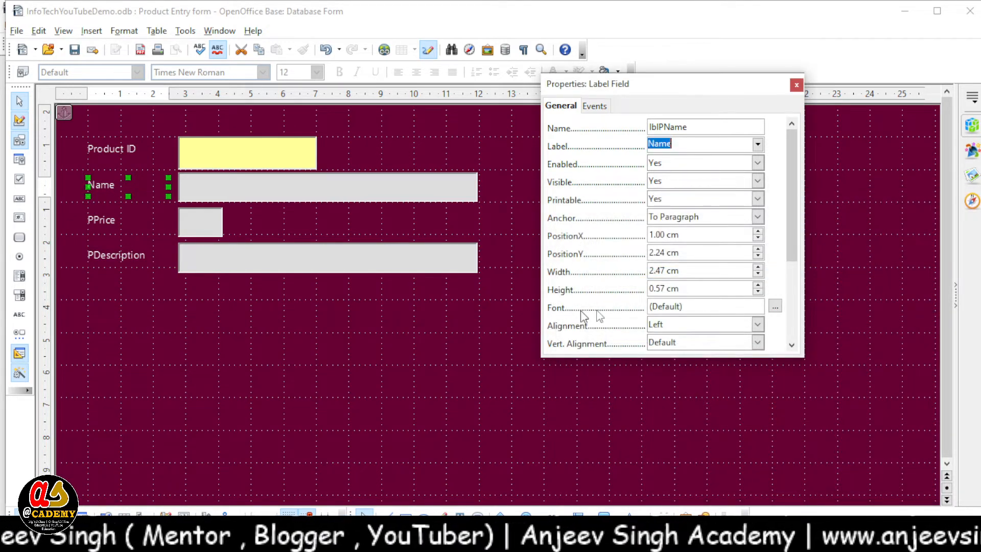
Step: Set the Name label's font to Bold typeface and size 13
click(774, 307)
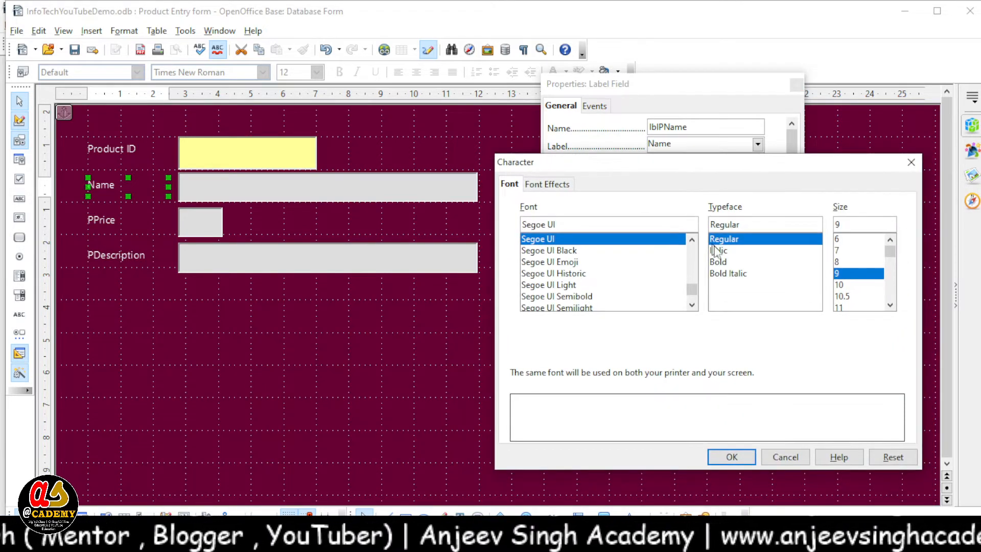
click(717, 262)
click(839, 308)
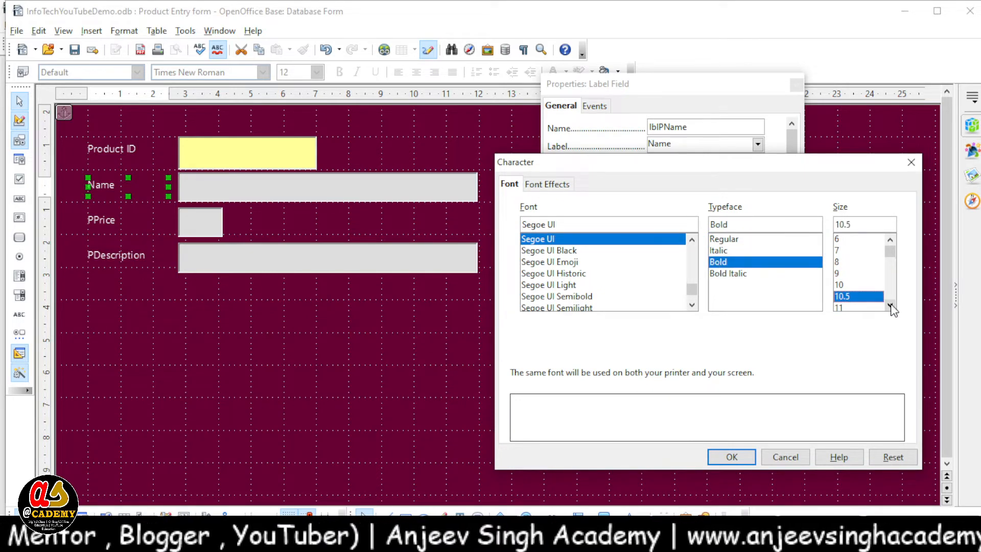
click(890, 306)
click(890, 305)
click(843, 308)
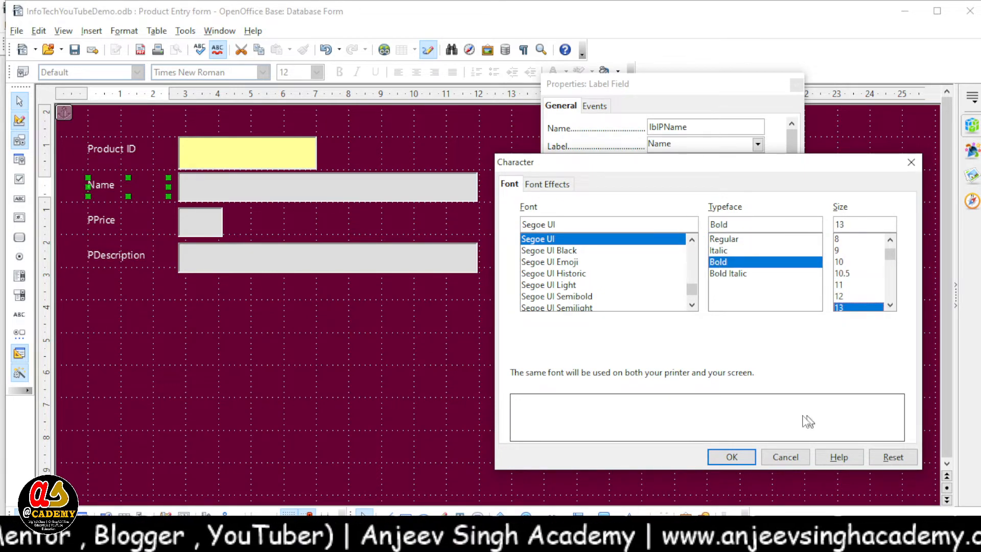
click(744, 455)
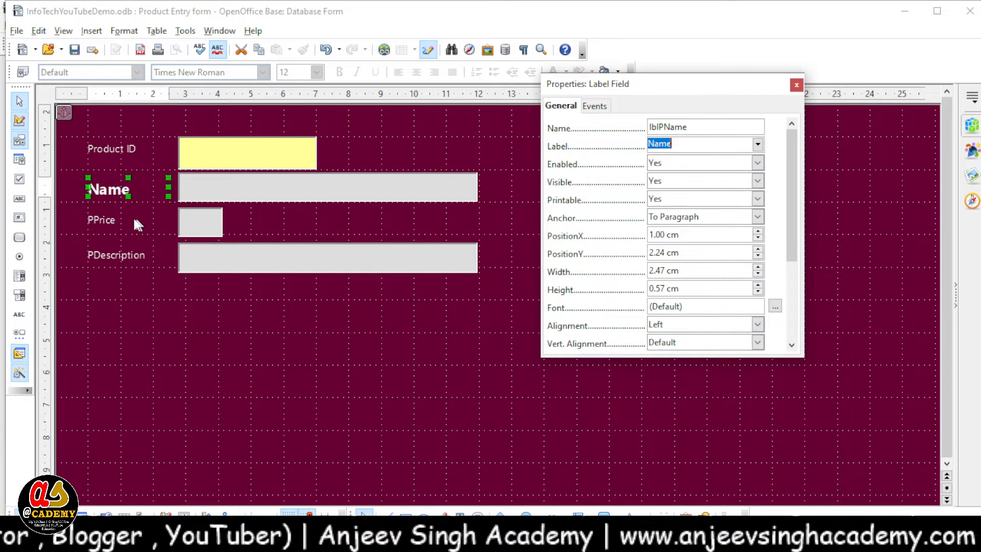
Step: Change the PPrice label's text to Price and set its background color to Red
click(112, 220)
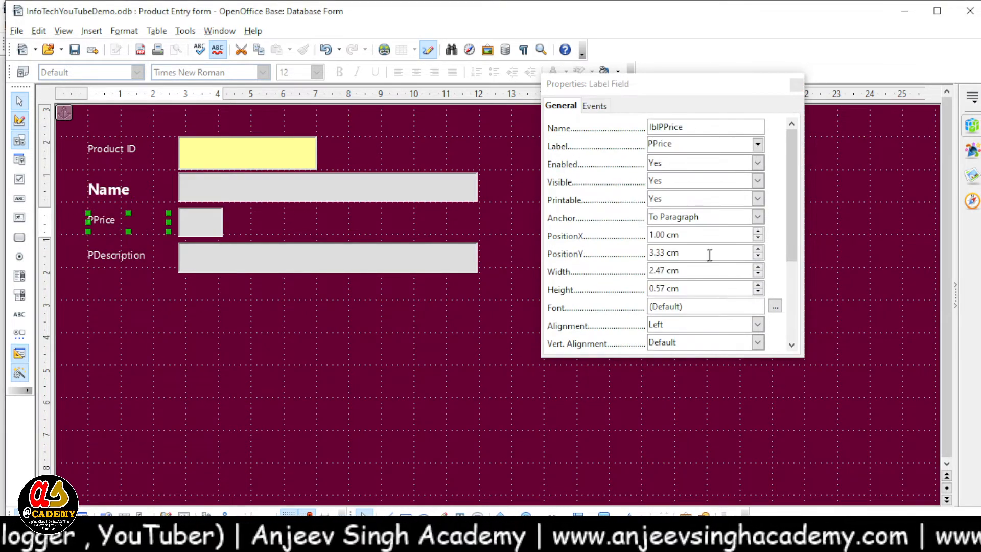
click(653, 143)
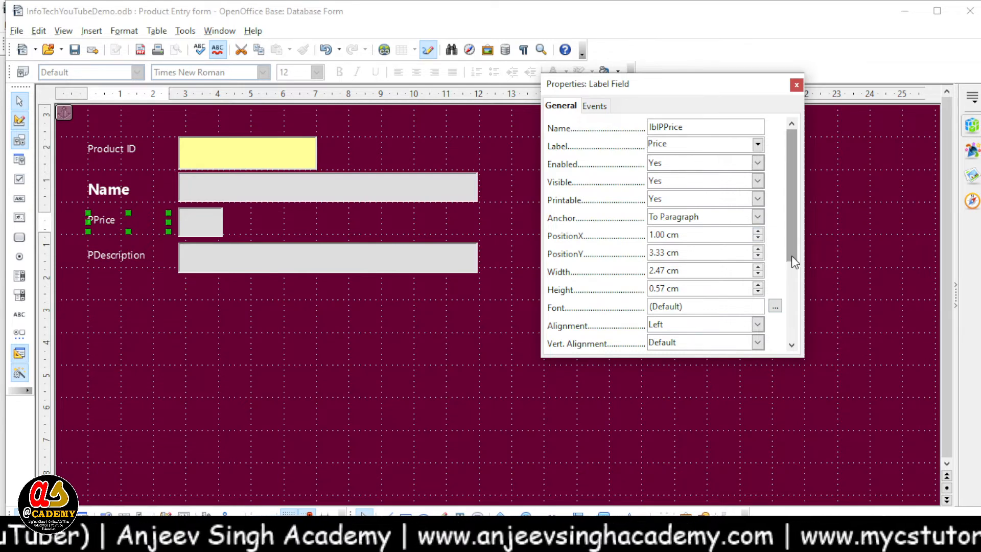
drag(792, 255, 797, 301)
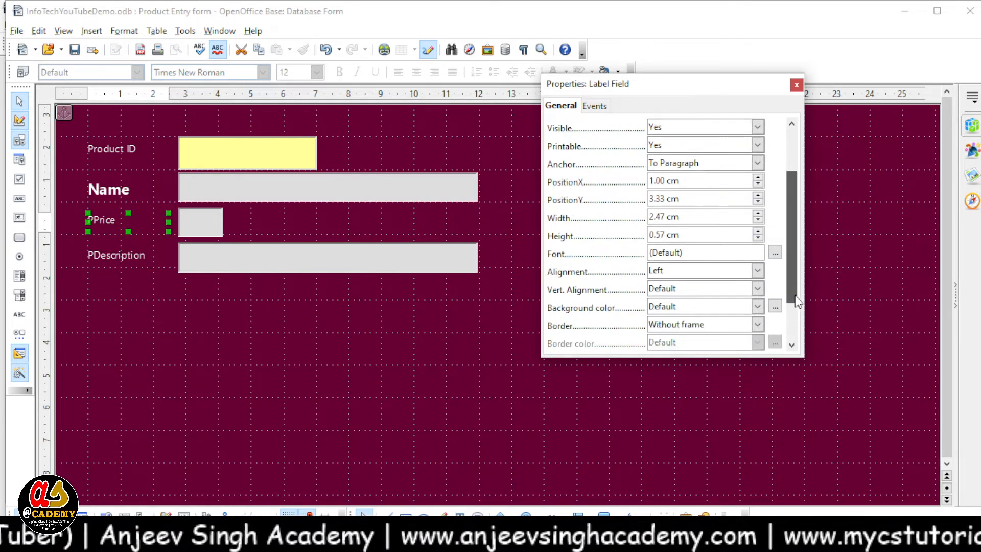
click(757, 306)
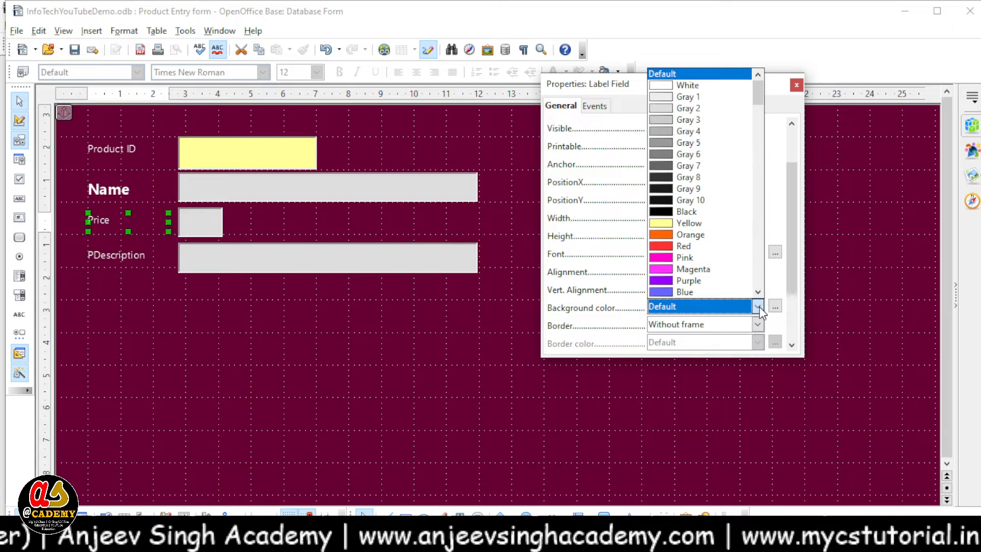
click(689, 247)
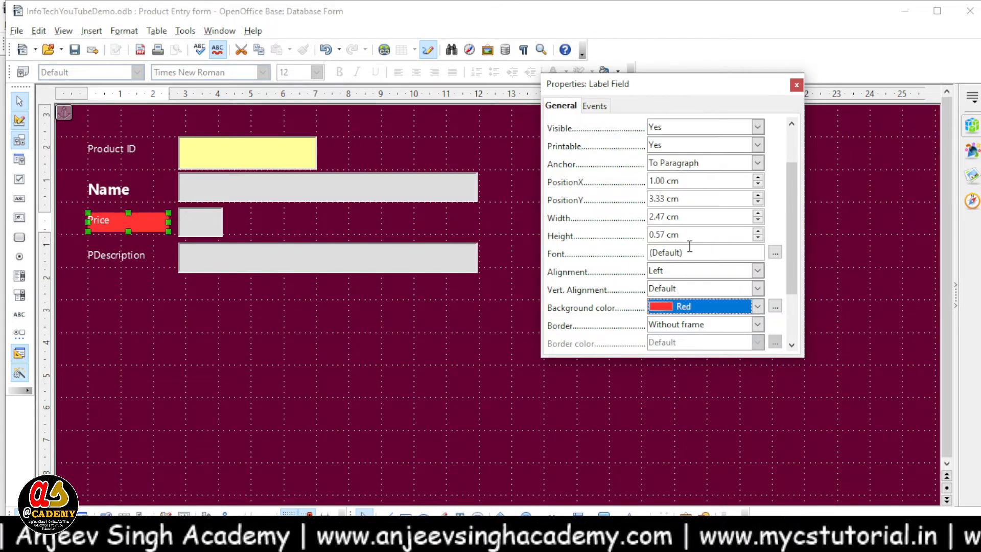
Step: Reset the Price label's background color to Default
click(756, 307)
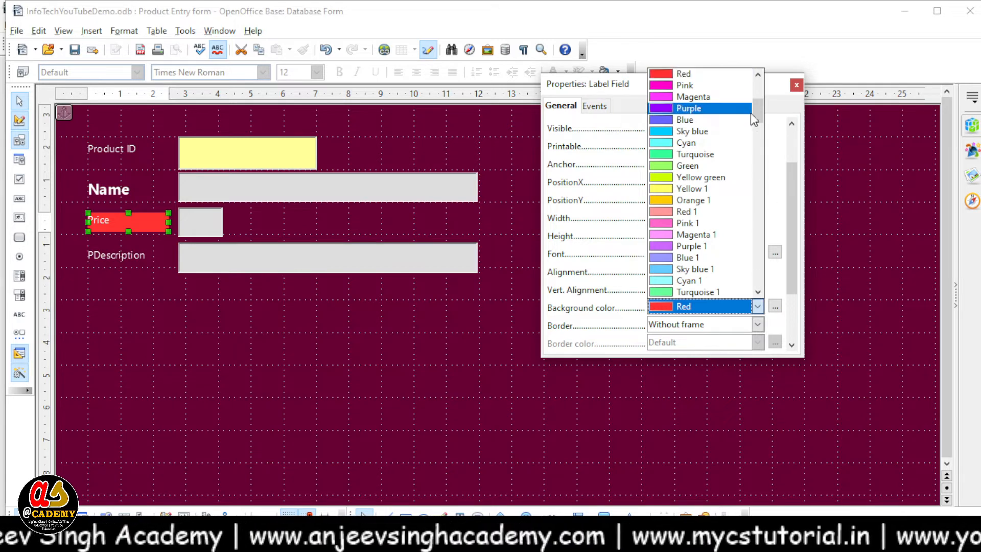
scroll(758, 111, up, 5)
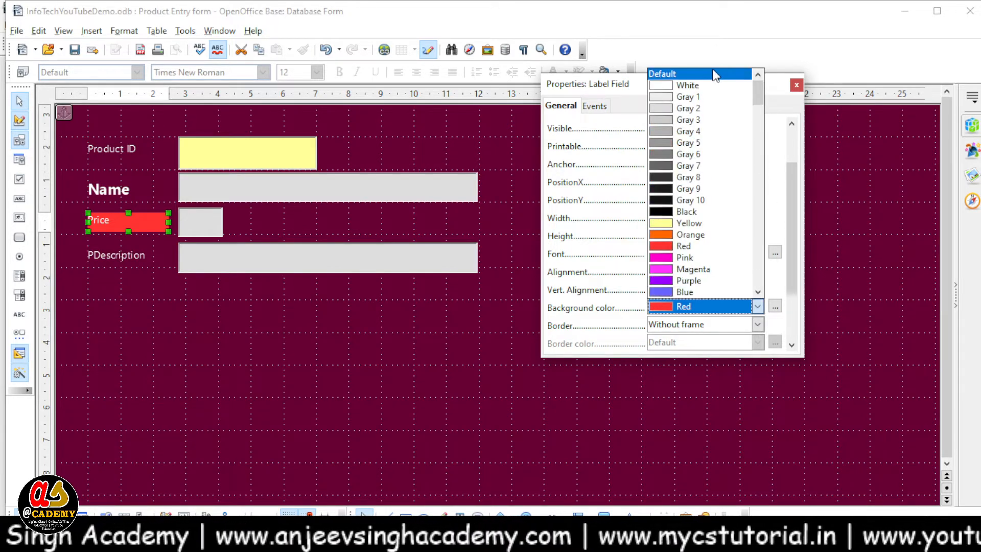
click(715, 74)
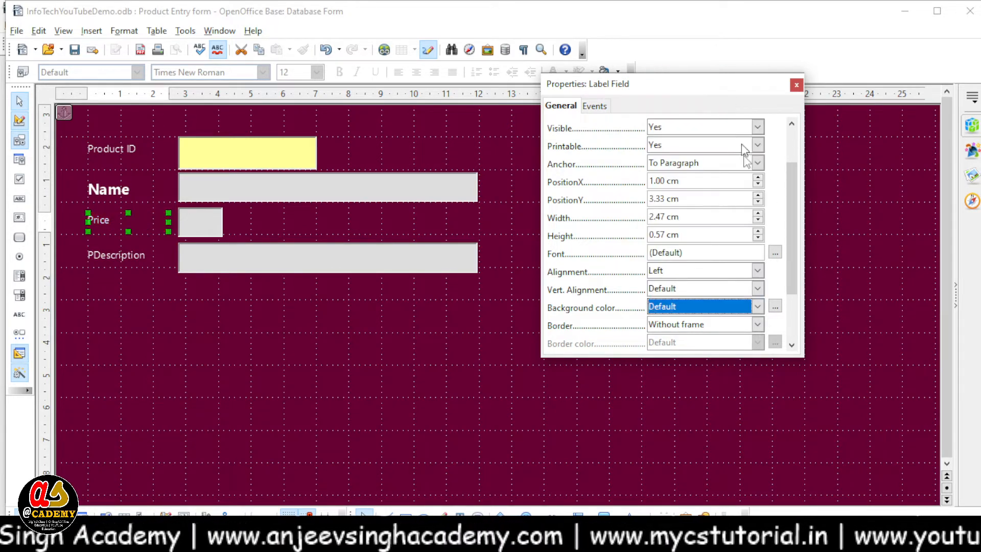
Step: Set the Price label's font to Bold Italic typeface and size 12, and close its properties
click(775, 256)
click(738, 275)
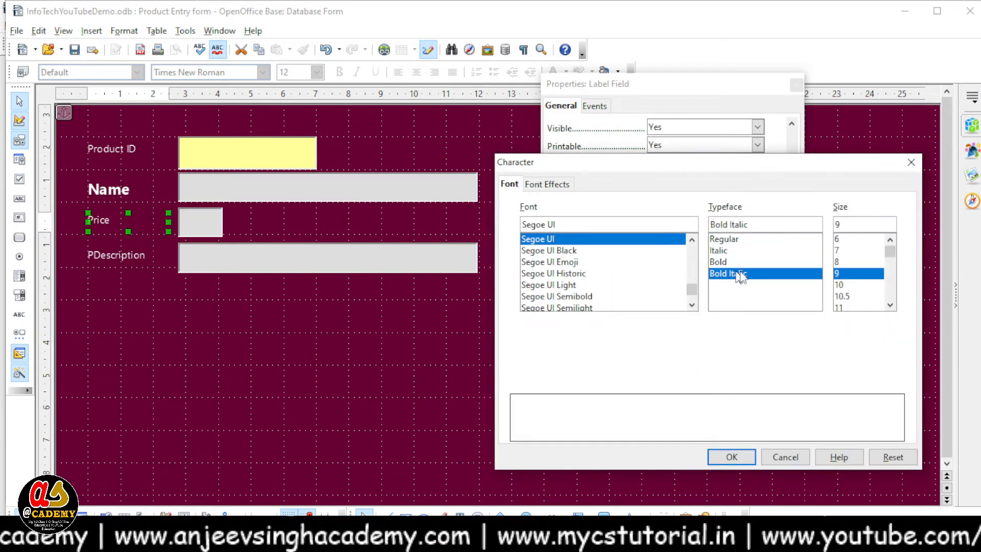
click(889, 306)
click(842, 307)
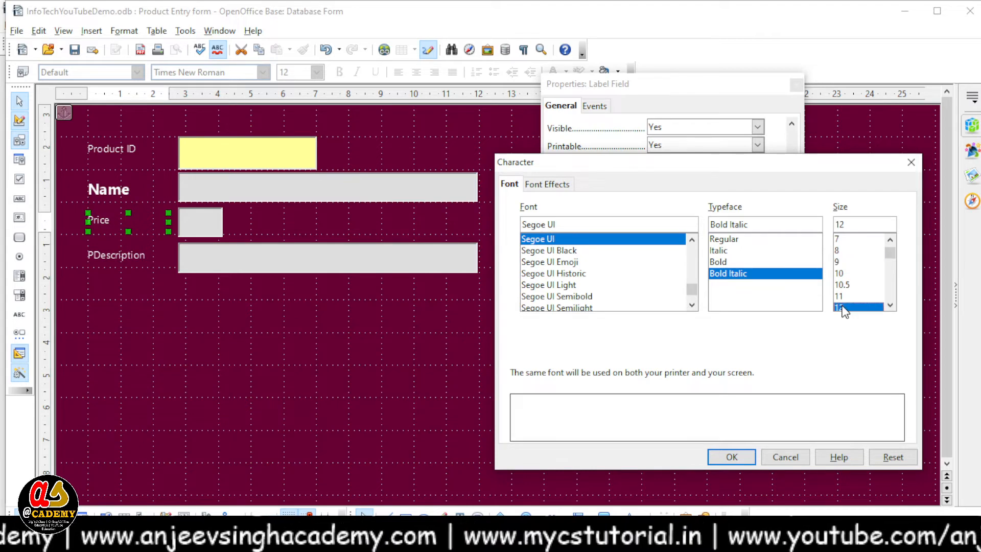
click(739, 459)
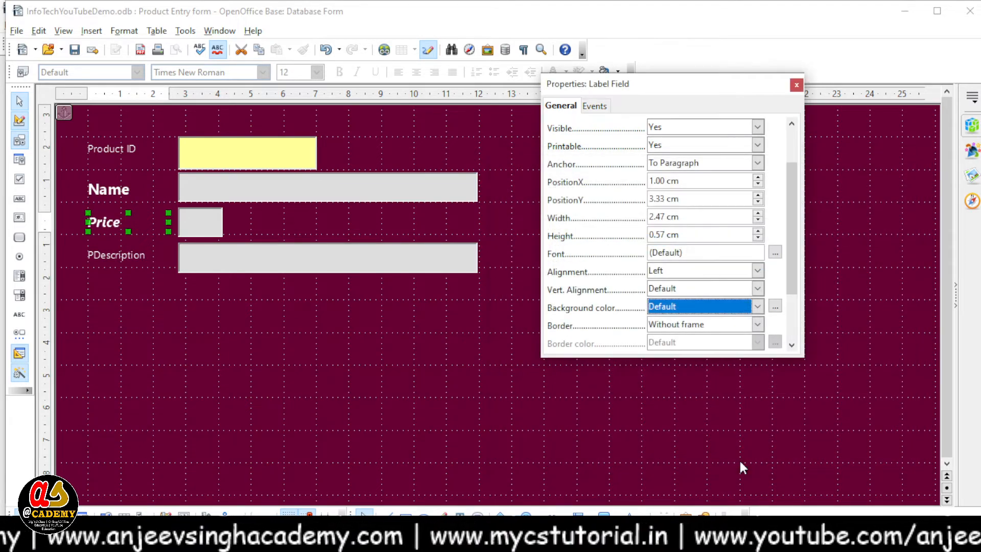
click(797, 86)
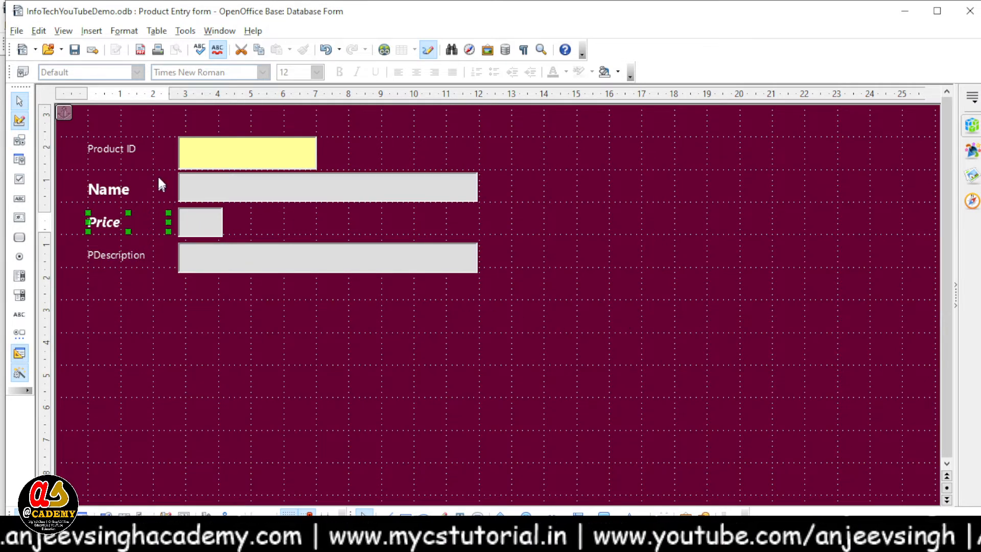
Step: Move the Price label and field beside the Name field, and widen the Price field to about 4.3 cm
click(125, 149)
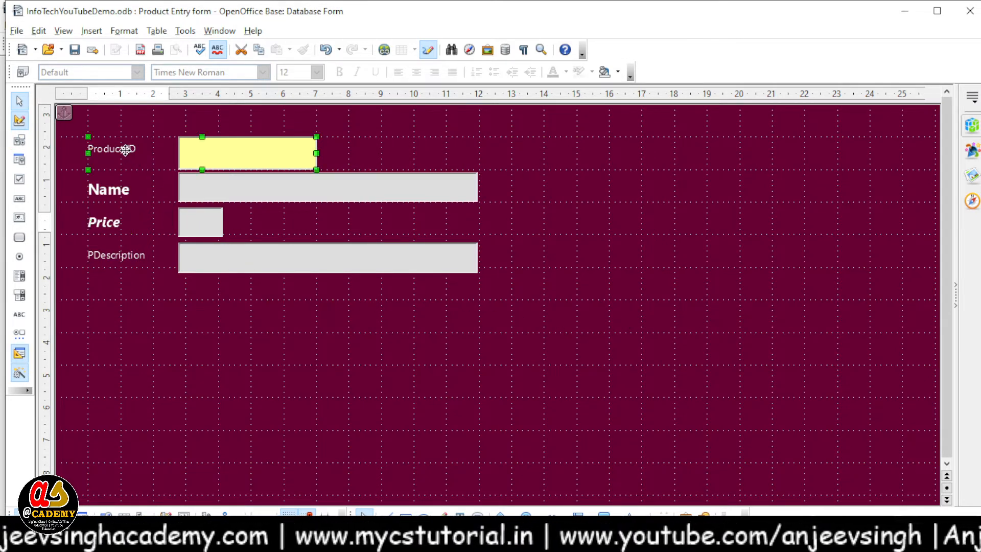
click(108, 222)
drag(107, 222, 621, 191)
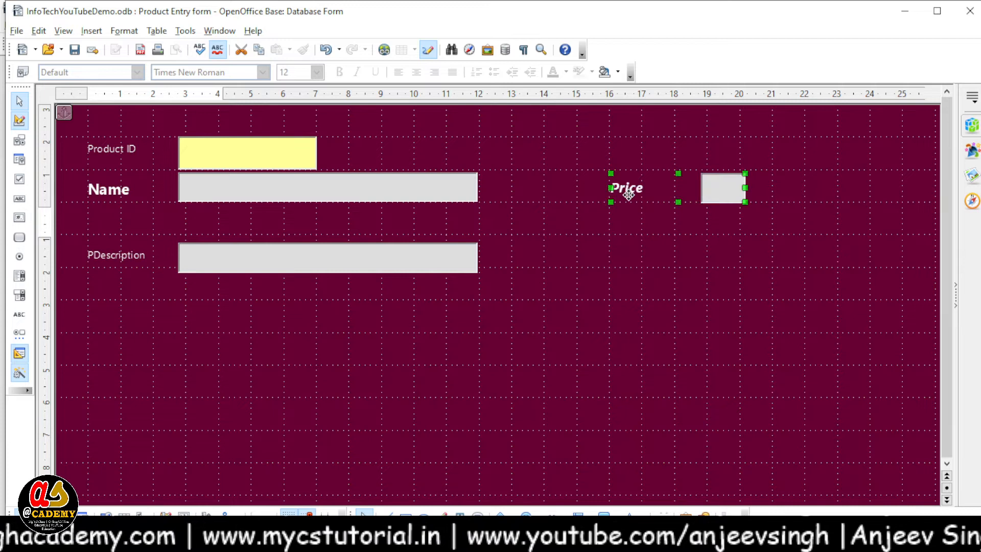
ctrl+click(734, 193)
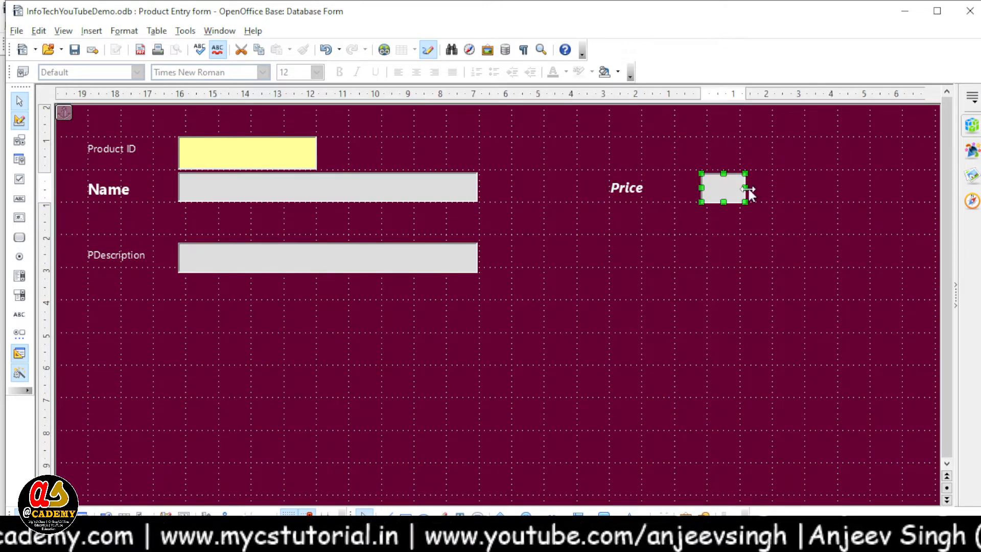
drag(765, 189, 843, 194)
Step: Change the PDescription label's text to Description
click(122, 254)
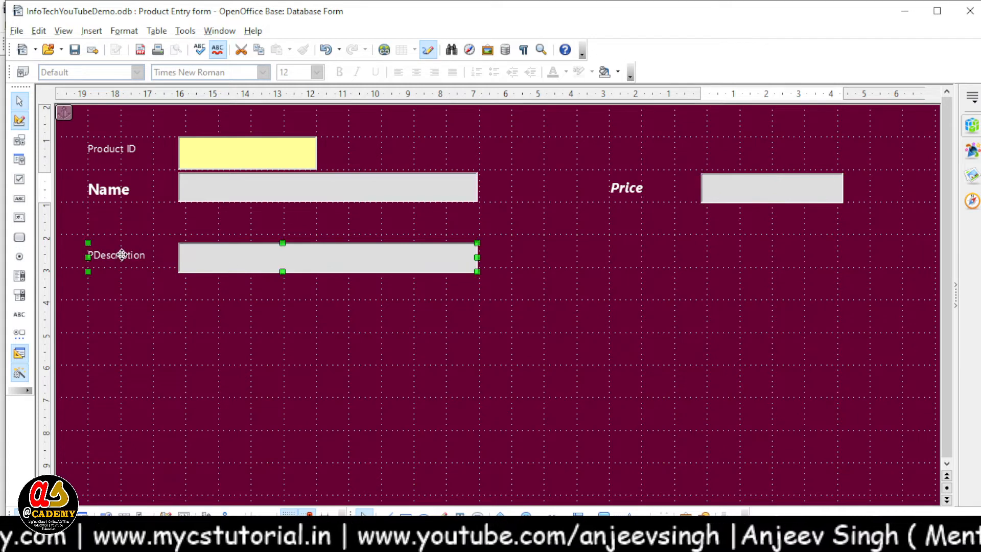
ctrl+click(122, 254)
click(20, 139)
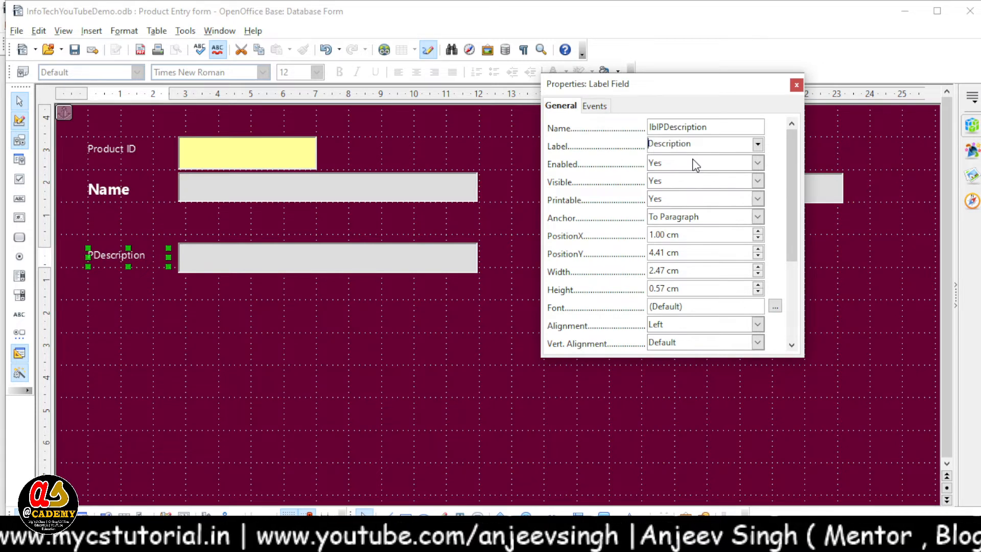
click(797, 85)
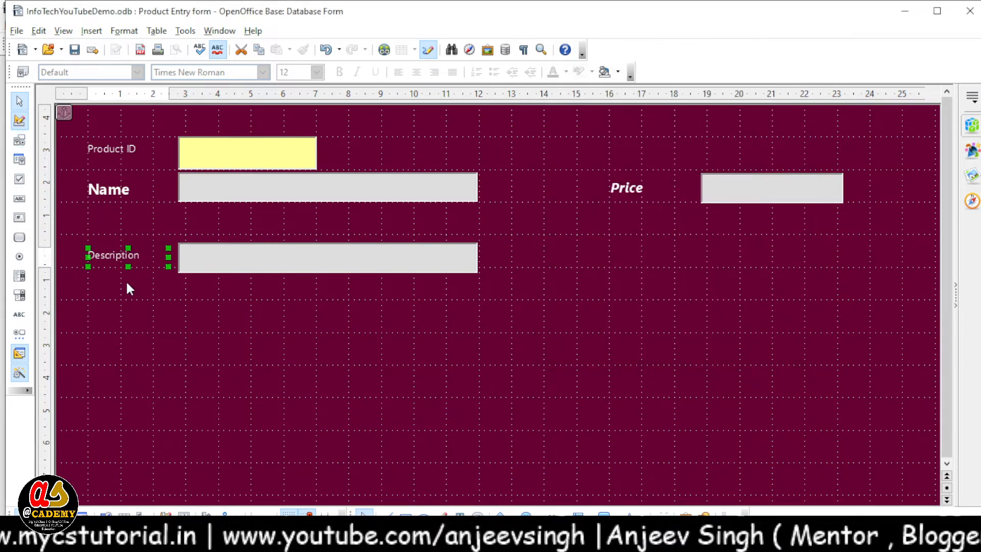
Step: Set the Product ID label's font to Bold typeface
click(121, 154)
click(20, 141)
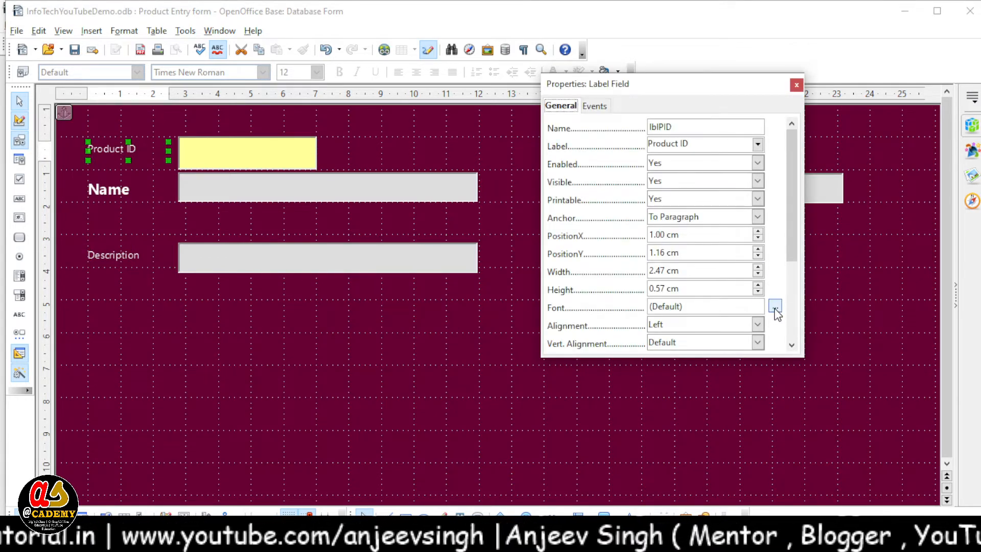
click(775, 306)
click(721, 252)
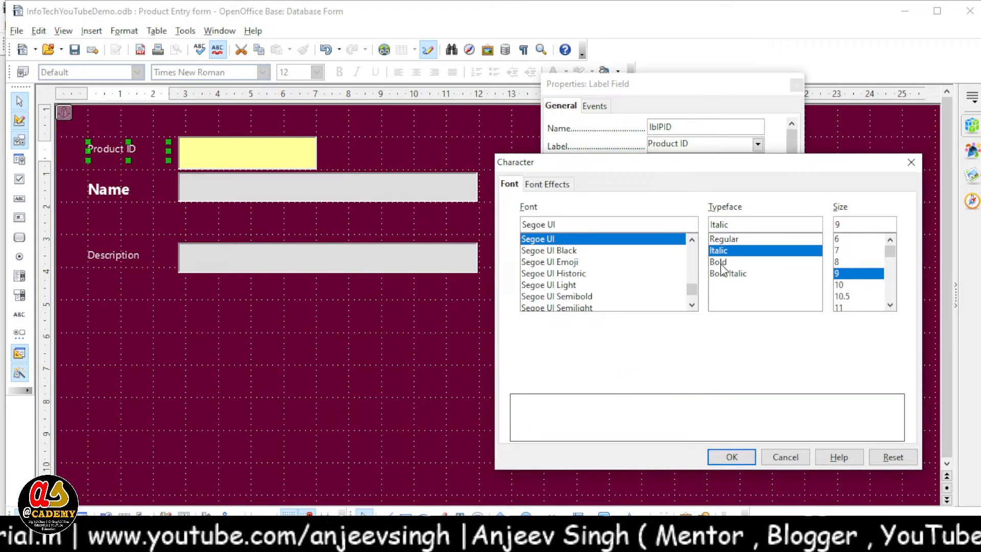
click(719, 261)
click(731, 456)
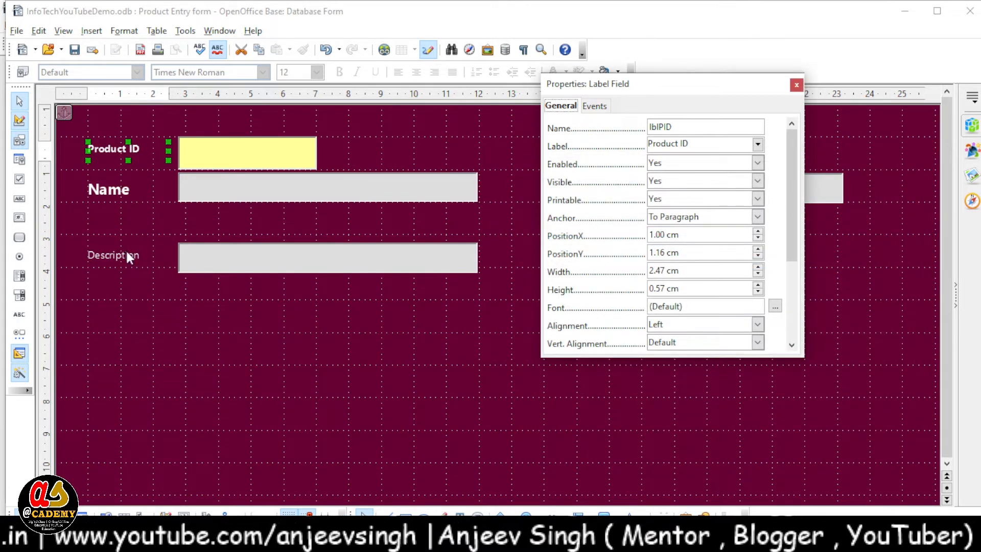
Step: Set the Description label's font to Bold typeface and size 10, and close its properties
click(127, 253)
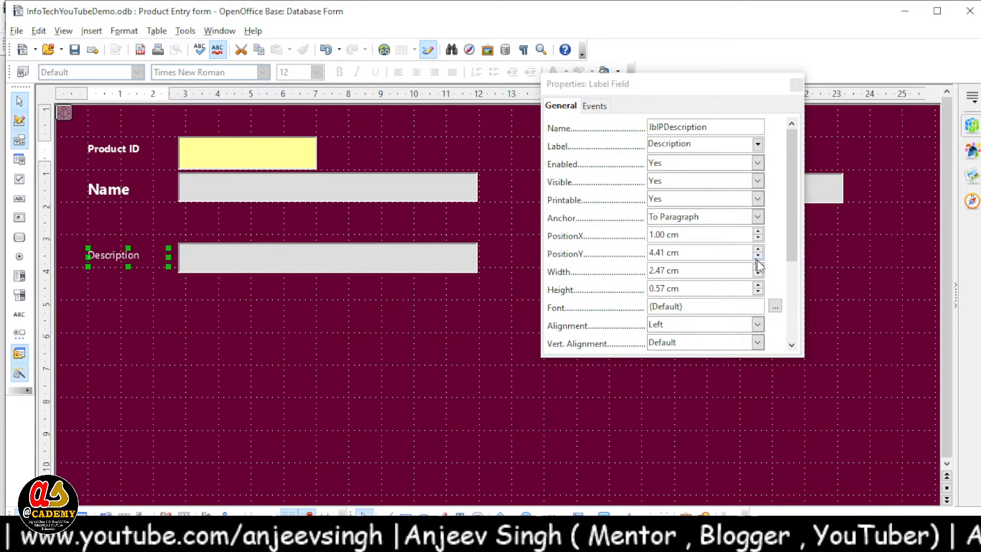
click(775, 306)
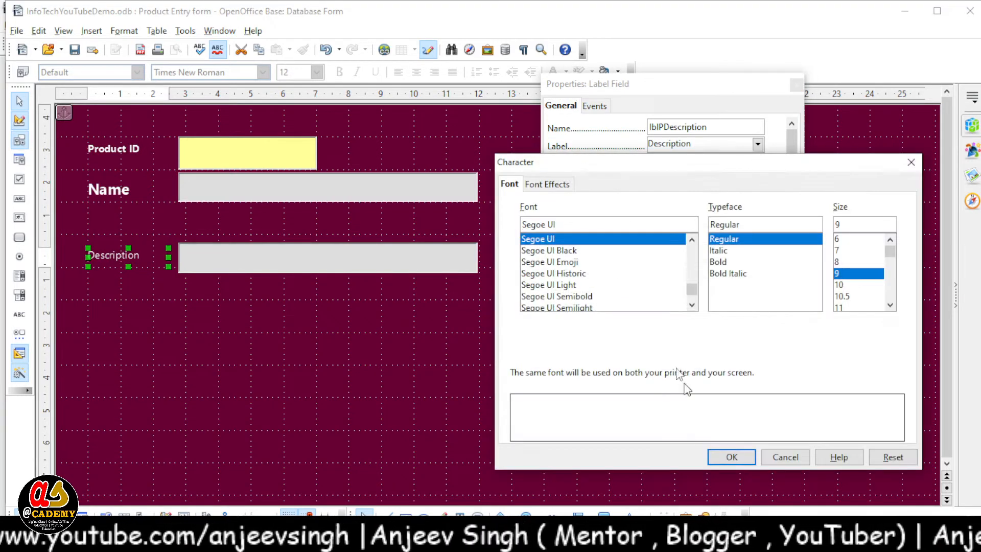
click(718, 263)
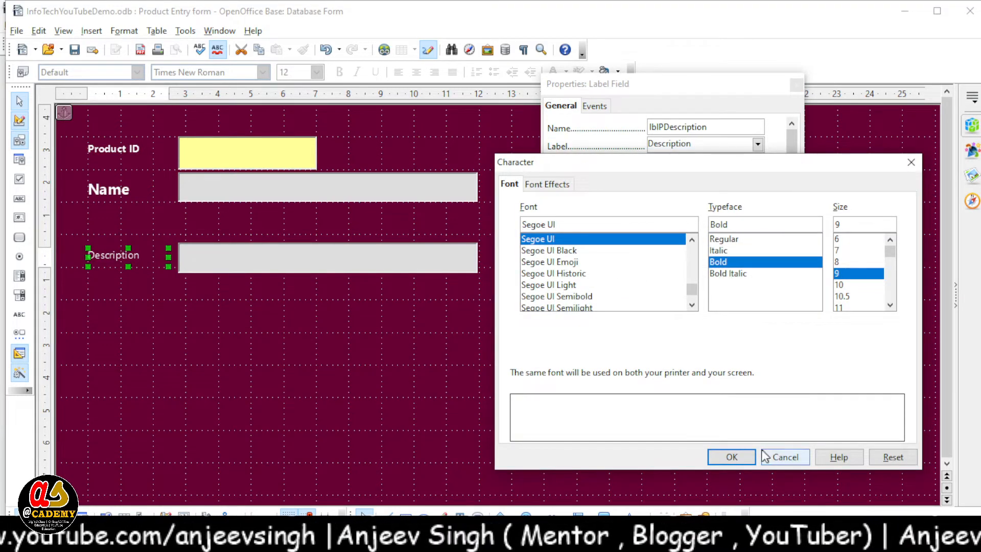
click(841, 287)
click(745, 457)
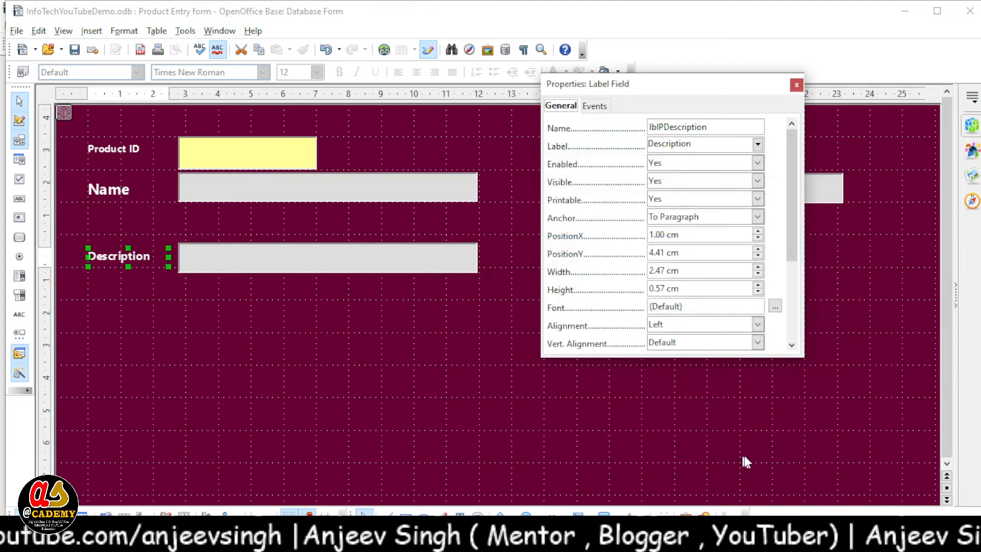
click(795, 85)
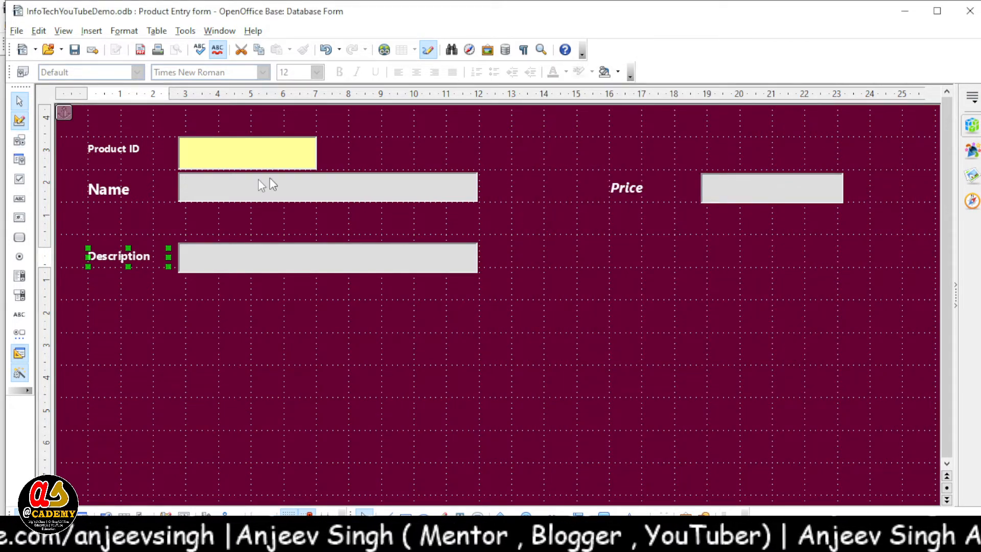
Step: Space out the form by moving the Name and Price groups down about 1 cm and the Description group down about 1.7 cm
click(118, 182)
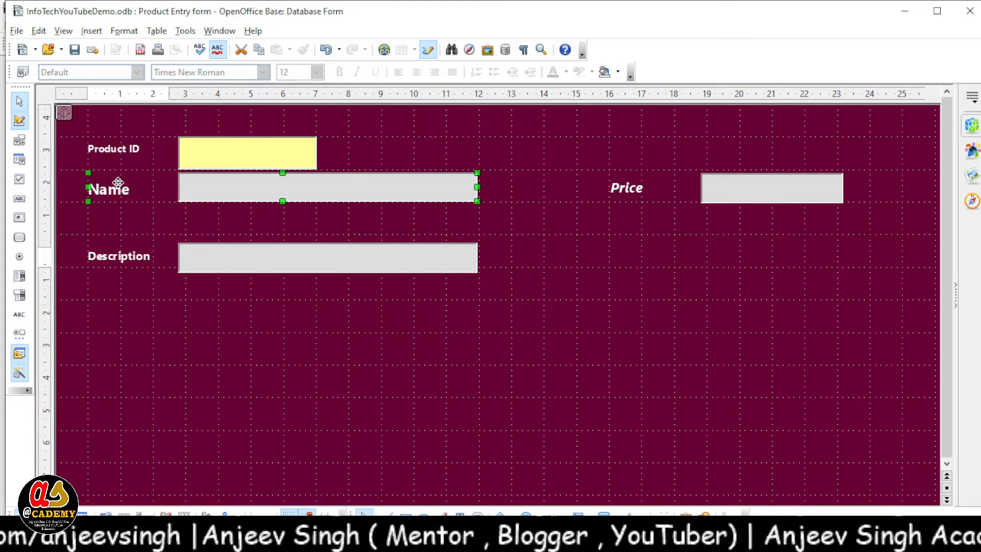
drag(228, 189, 230, 218)
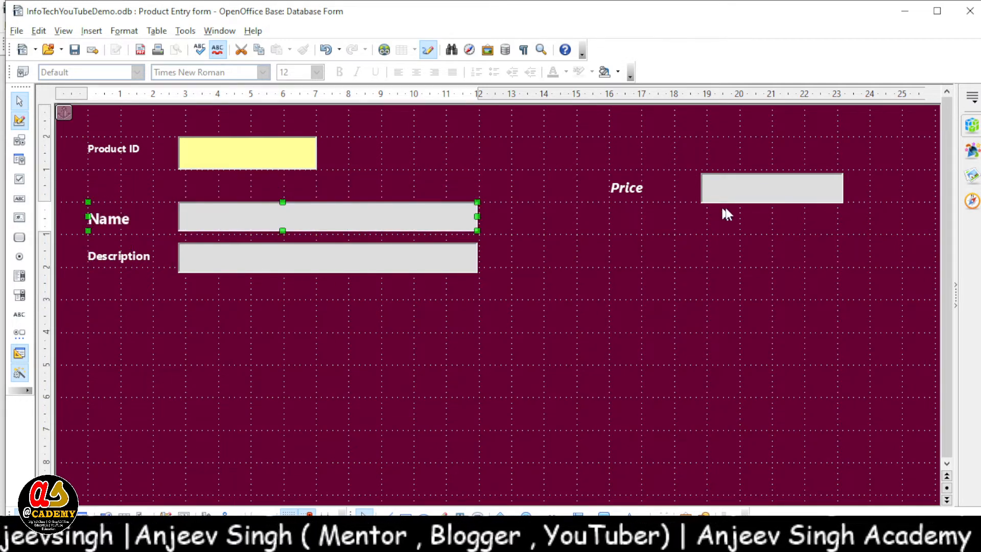
click(637, 181)
drag(718, 188, 717, 222)
click(214, 256)
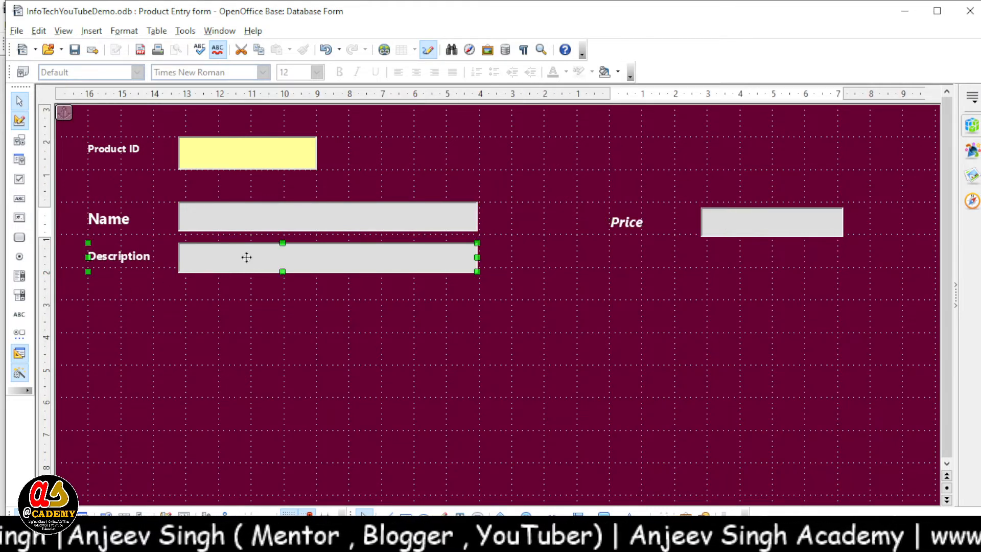
drag(246, 256, 246, 312)
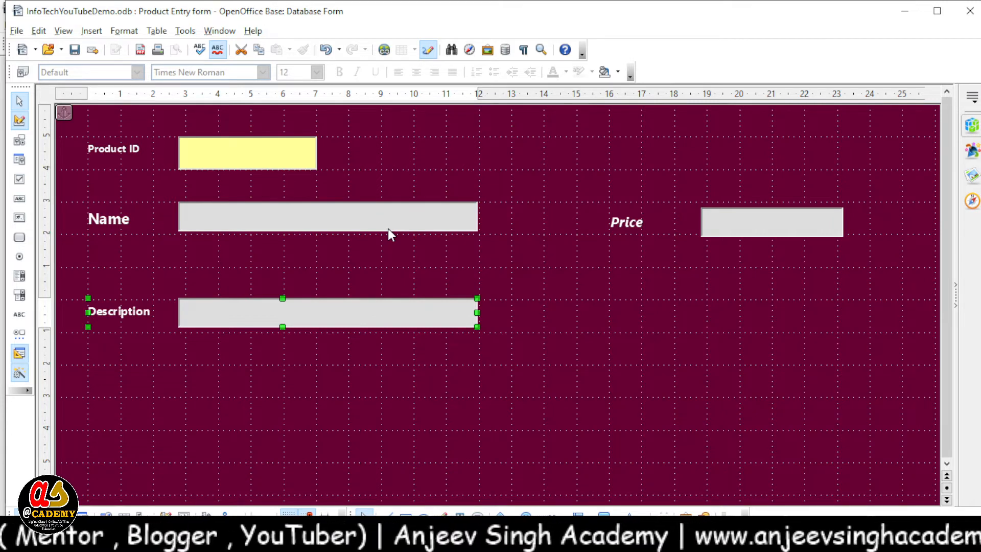
Step: Save and close the form design, and open Product Entry form with its records
key(ctrl+s)
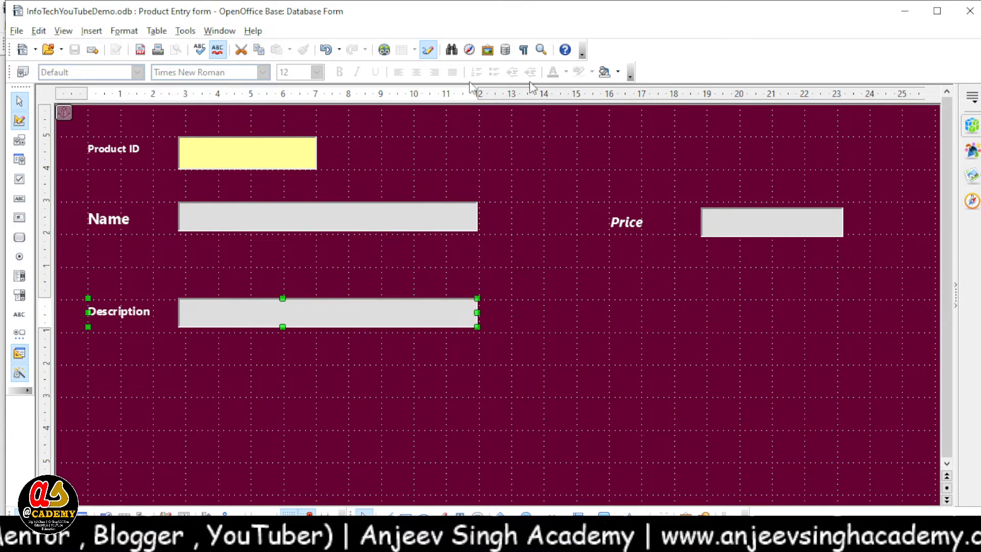
click(969, 11)
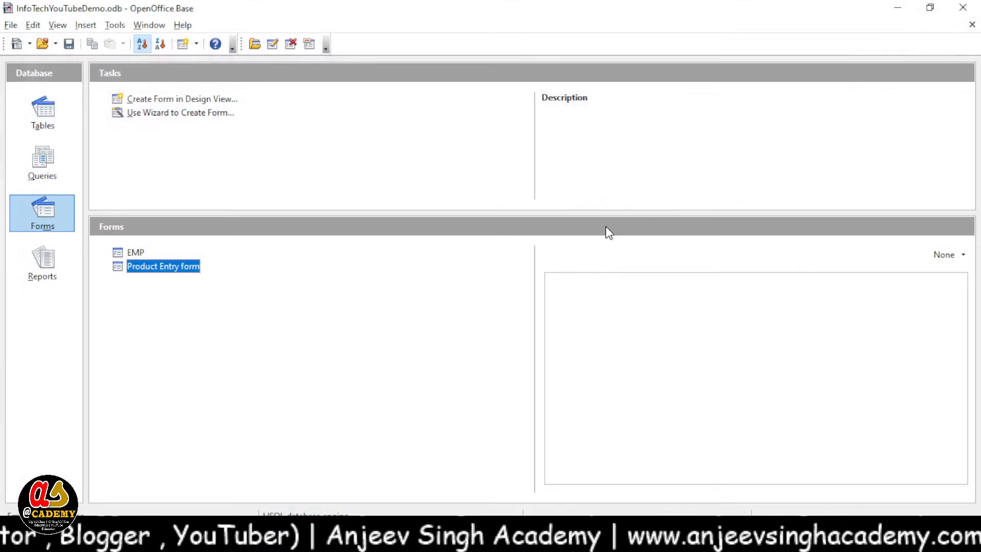
right_click(185, 274)
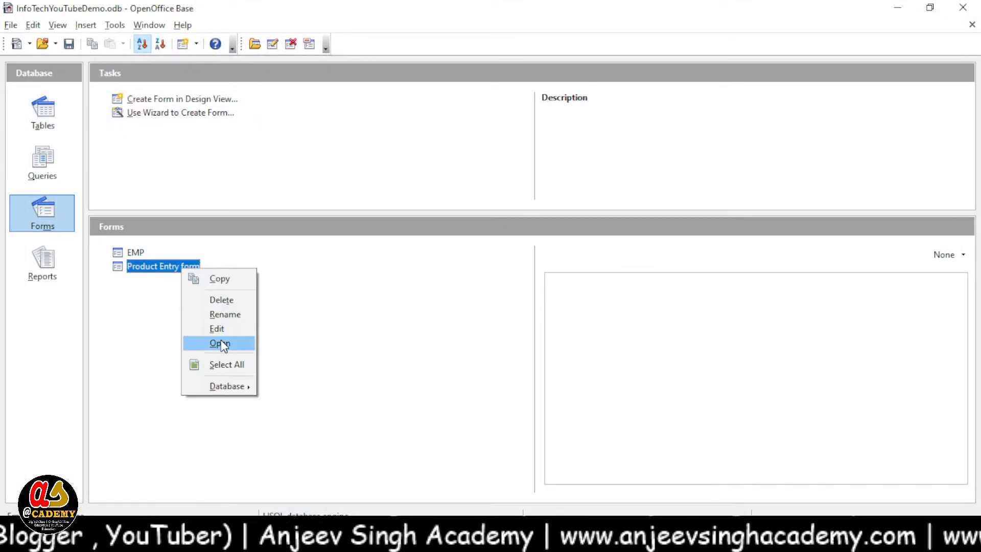
click(223, 344)
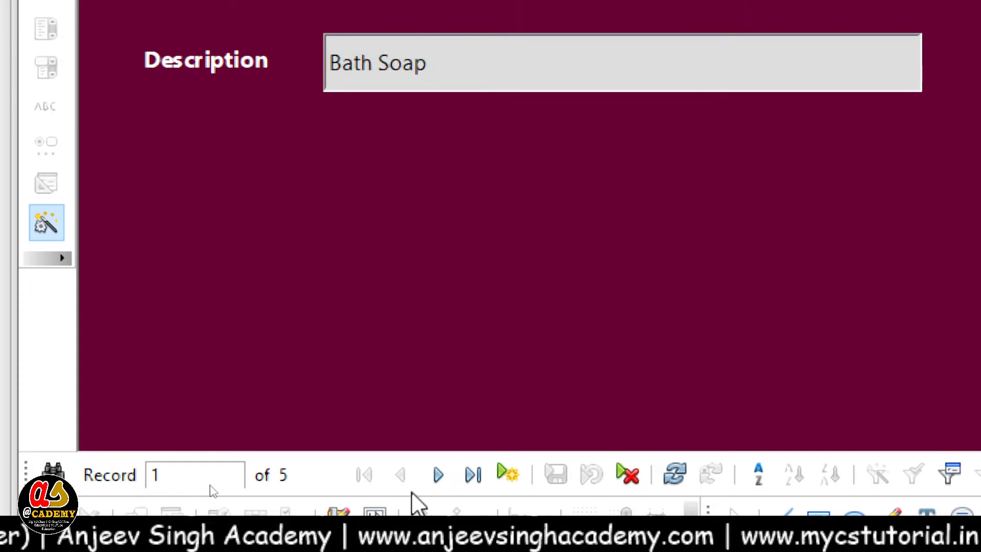
Step: Step forward through the form's records to record 4
click(437, 476)
click(437, 476)
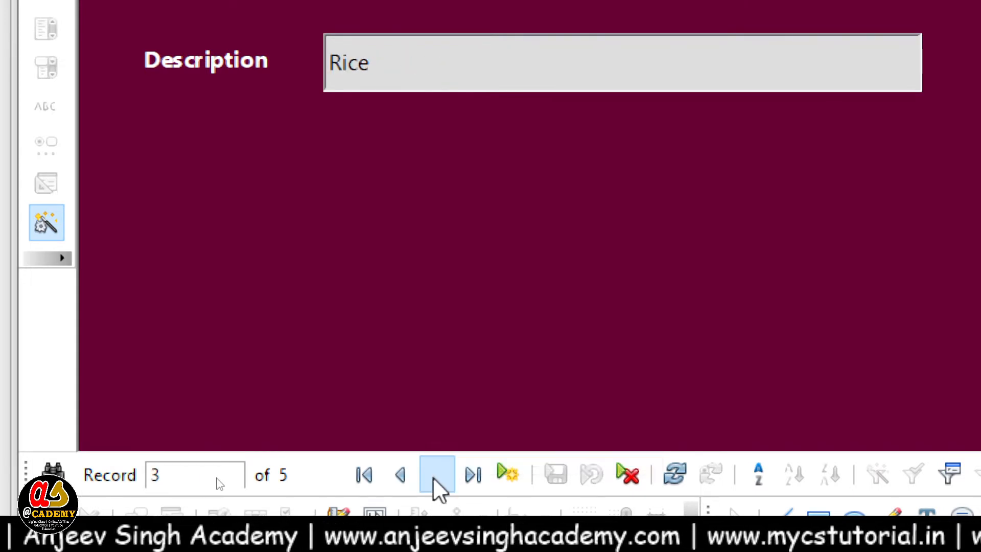
click(436, 476)
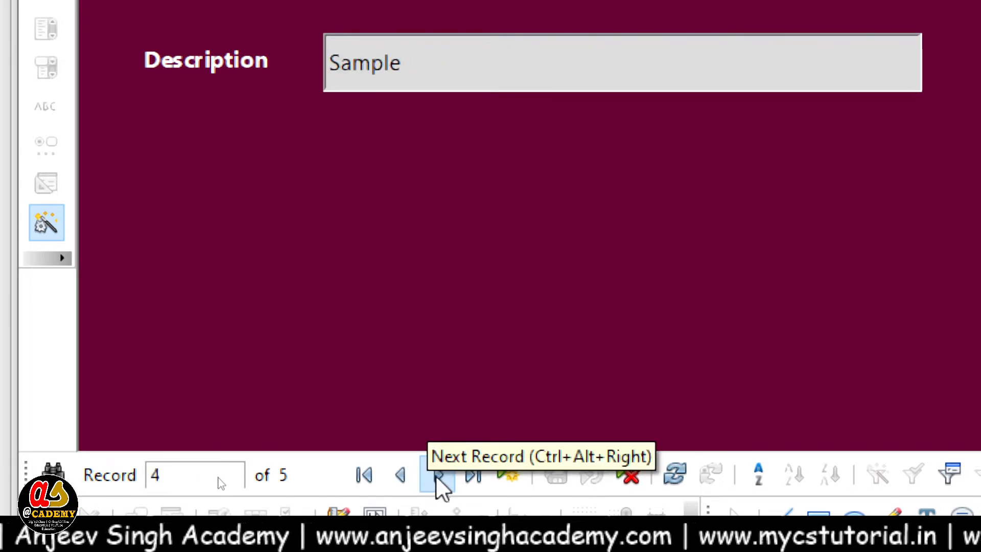
Step: Jump directly to record 2 and back to record 1 by record number
double_click(155, 475)
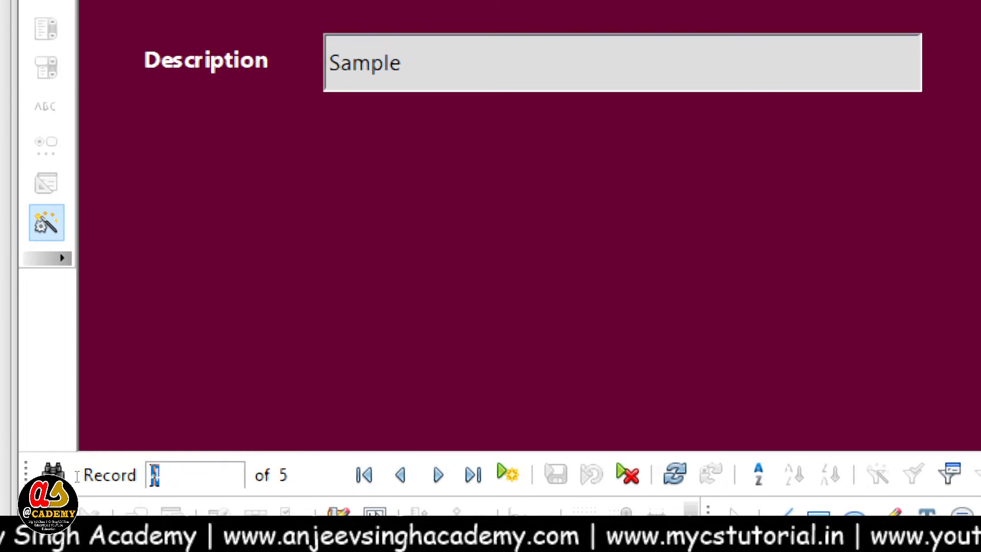
text(2)
key(Return)
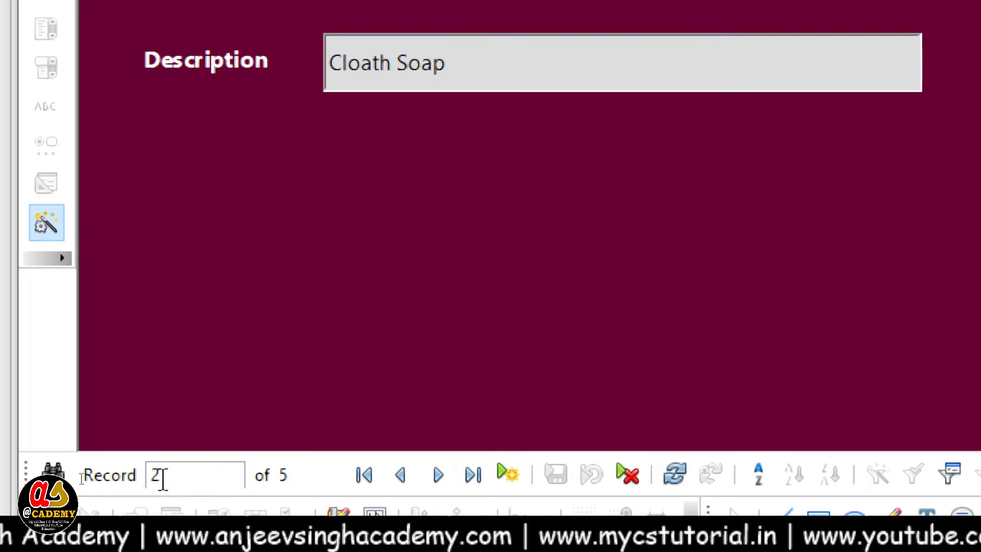
double_click(157, 475)
text(1)
key(Return)
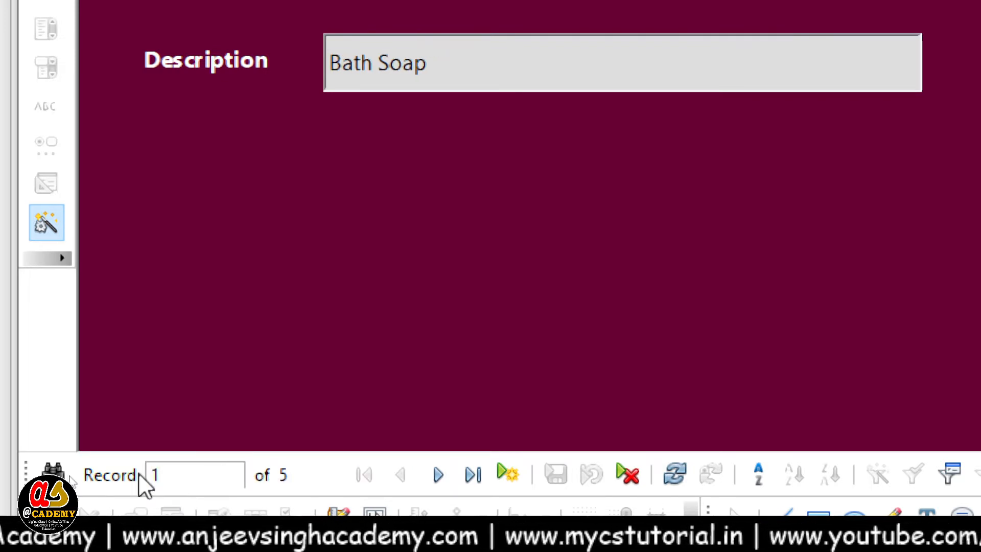
double_click(212, 474)
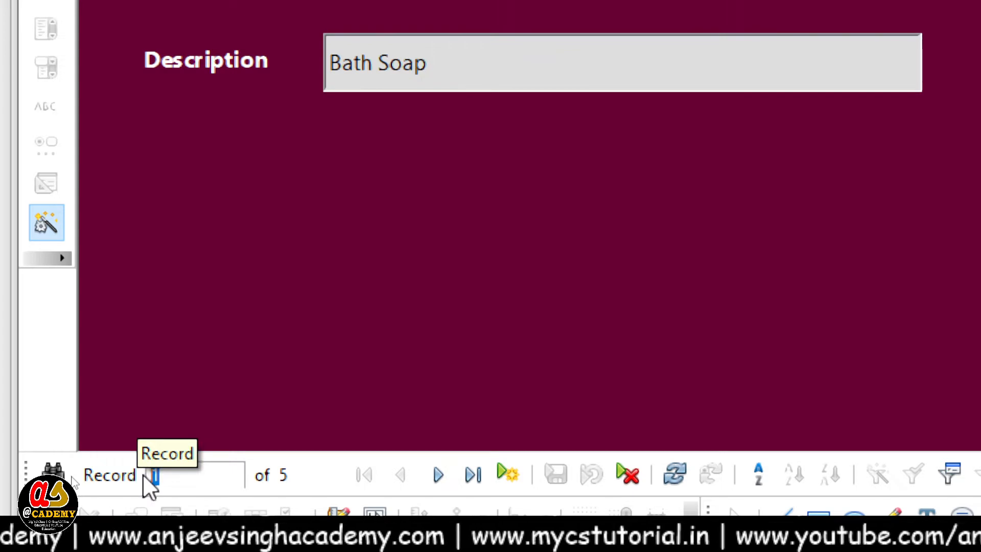
Step: Jump to record 5 by number, go to the first and last records, and advance to the blank new record
text(5)
key(Return)
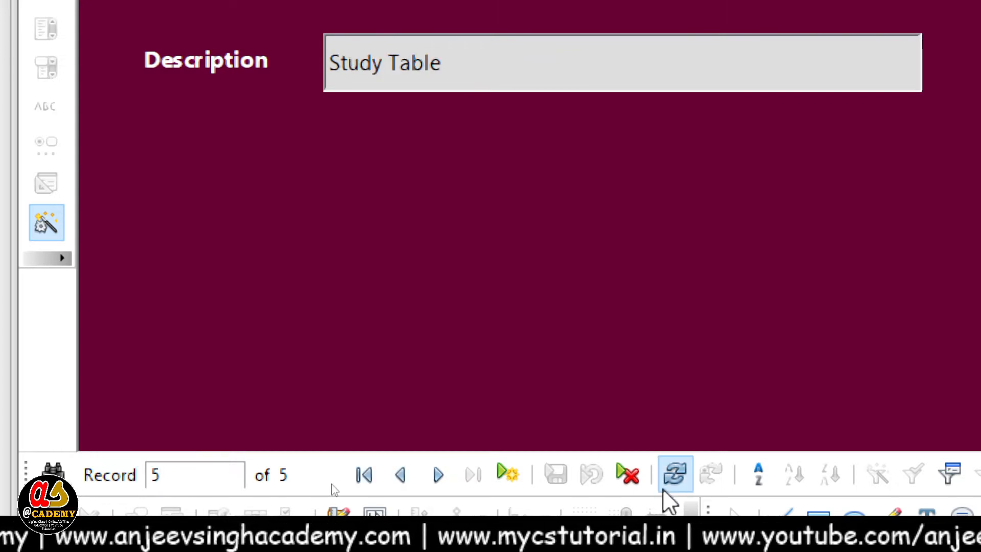
click(364, 475)
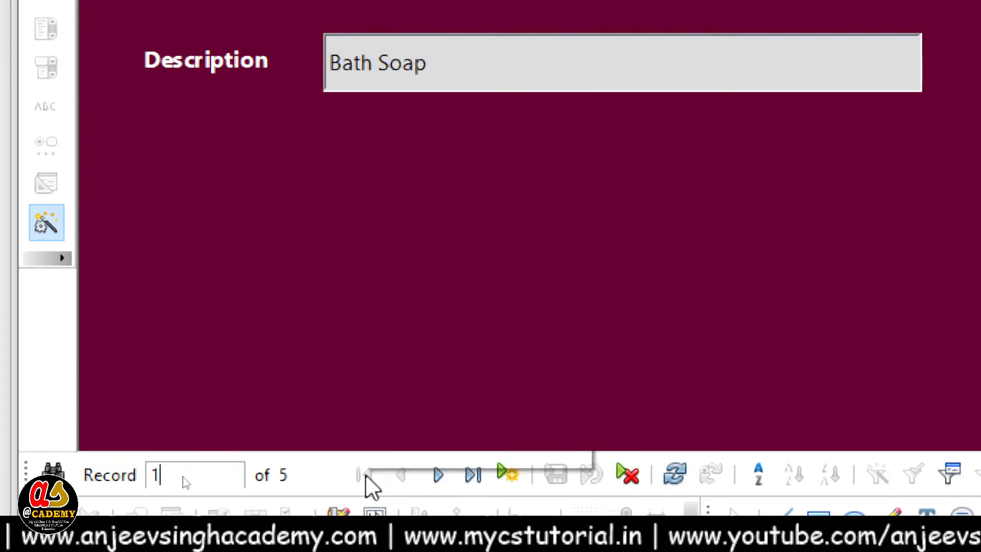
click(474, 475)
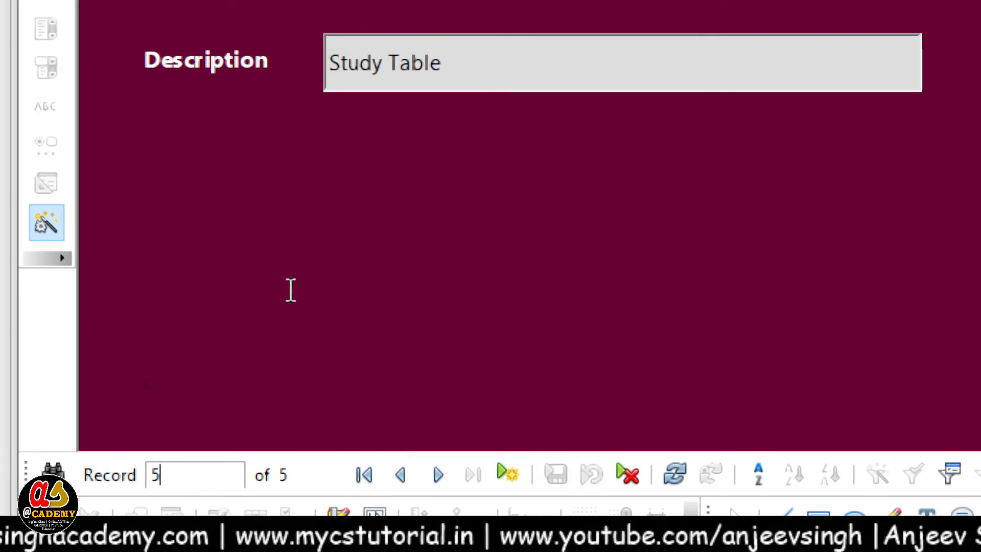
click(438, 474)
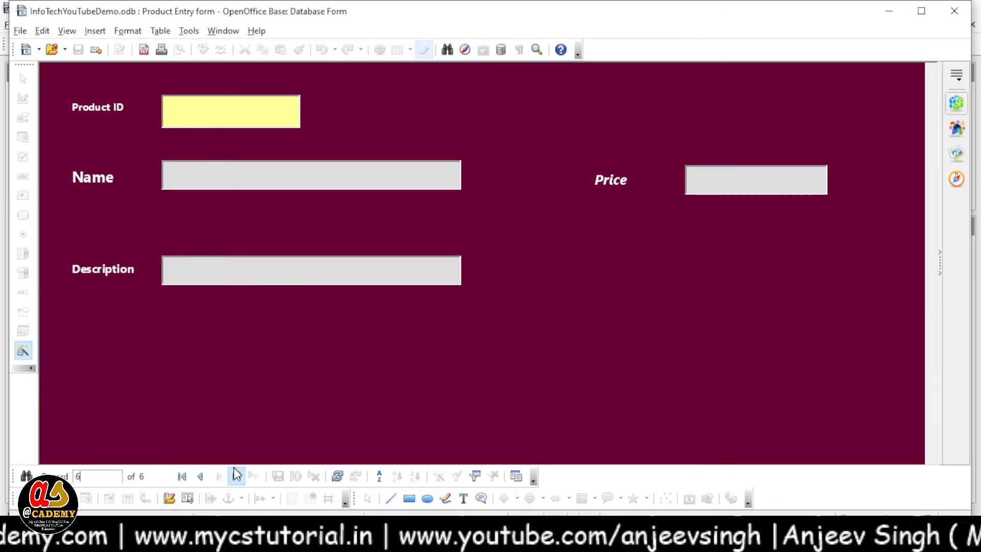
Step: Step backward through the form's records from the blank record to record 1
click(201, 476)
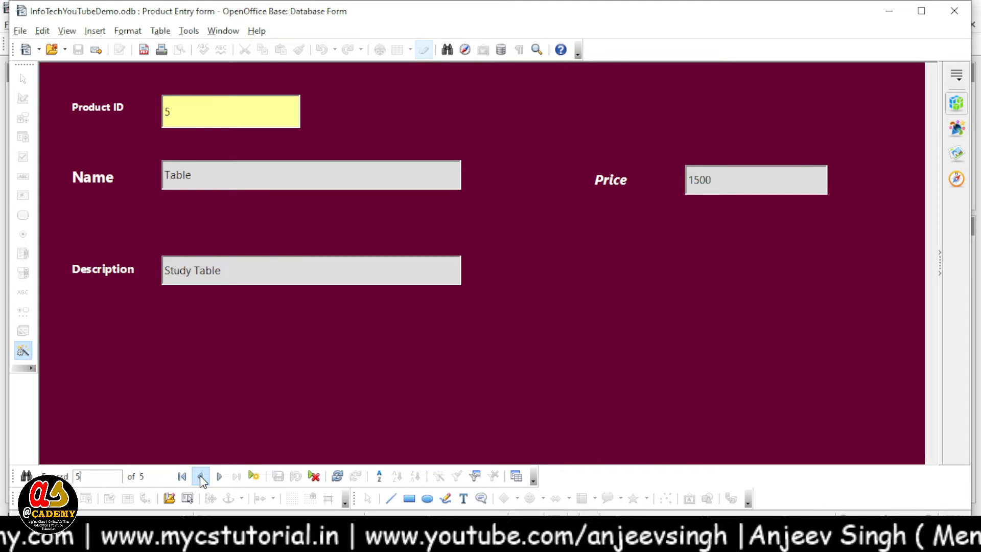
click(200, 476)
click(200, 476)
click(201, 476)
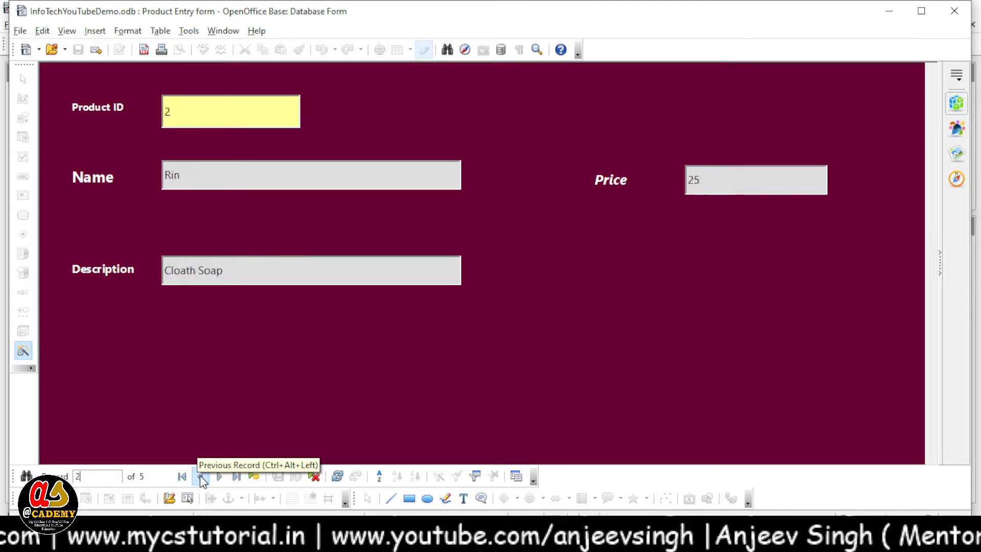
click(201, 476)
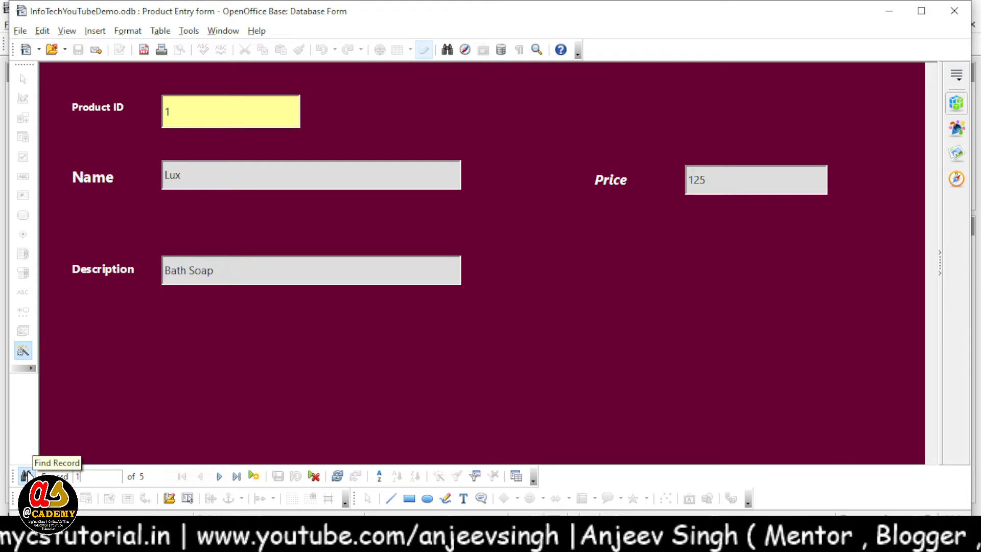
Step: Find the record containing the text "Table" by searching all fields, matching anywhere in the field
click(26, 475)
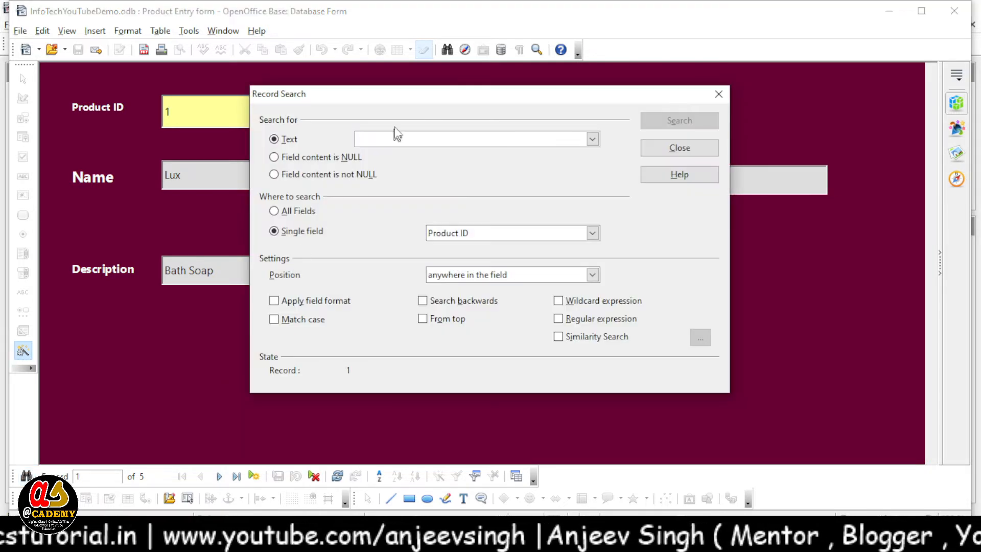
drag(438, 95, 657, 72)
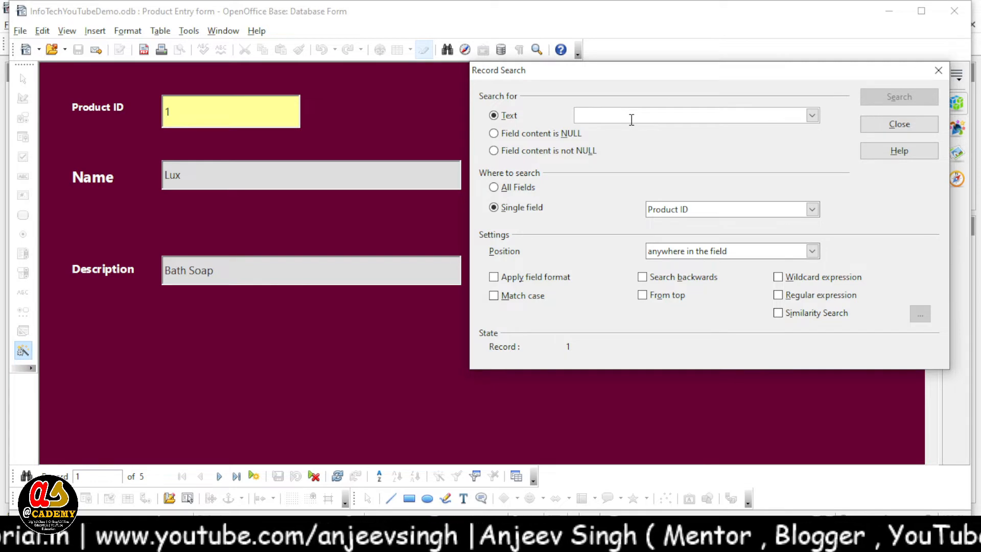
text(Name)
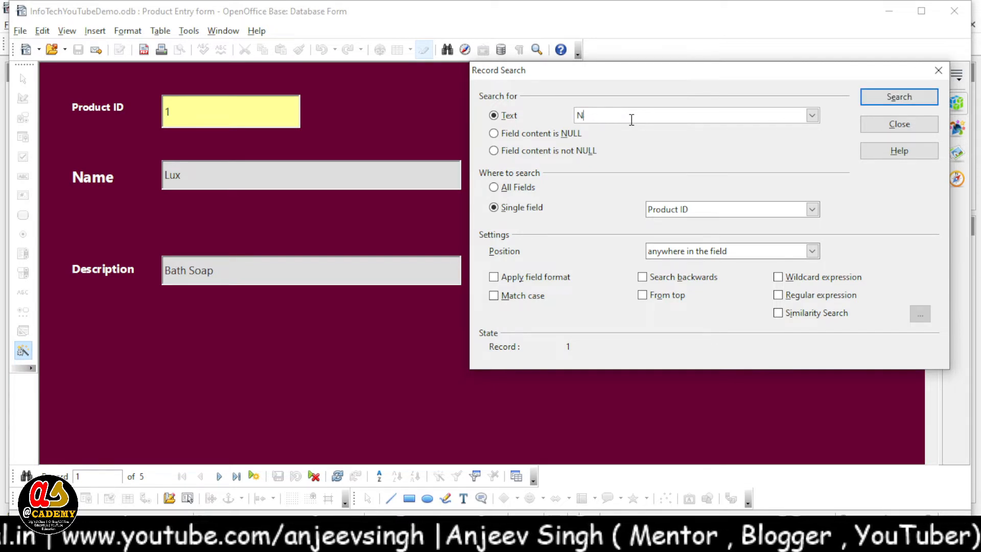
key(BackSpace)
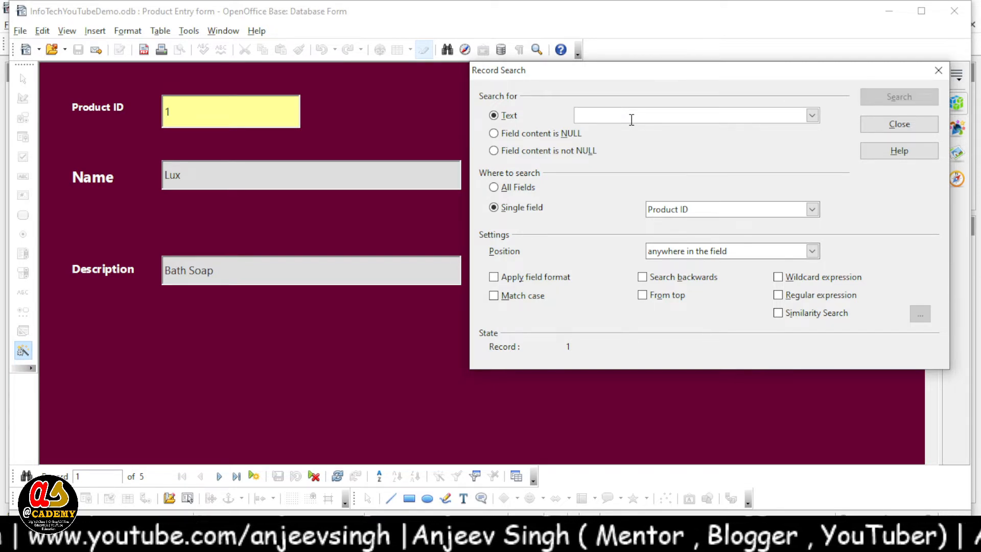
text(Table)
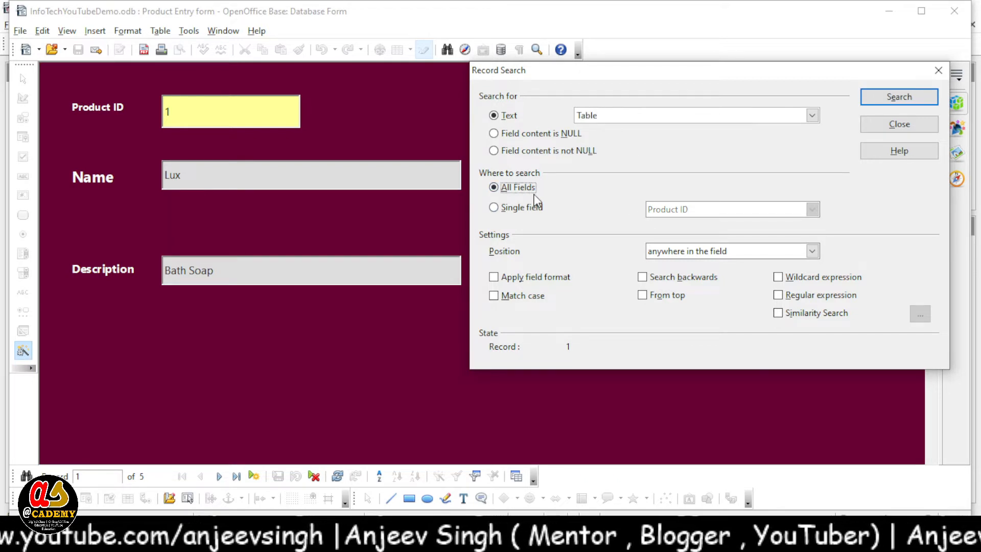
click(528, 212)
click(702, 210)
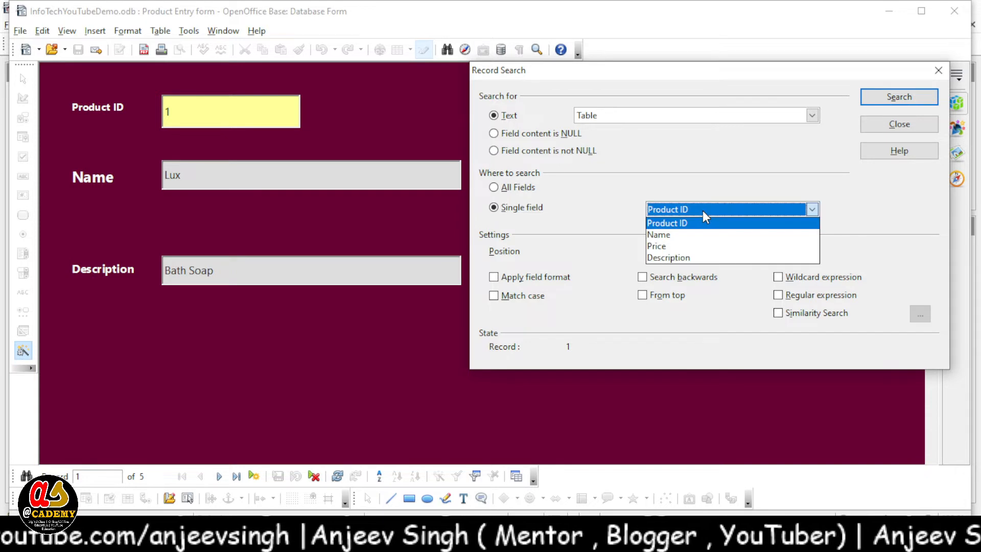
key(Escape)
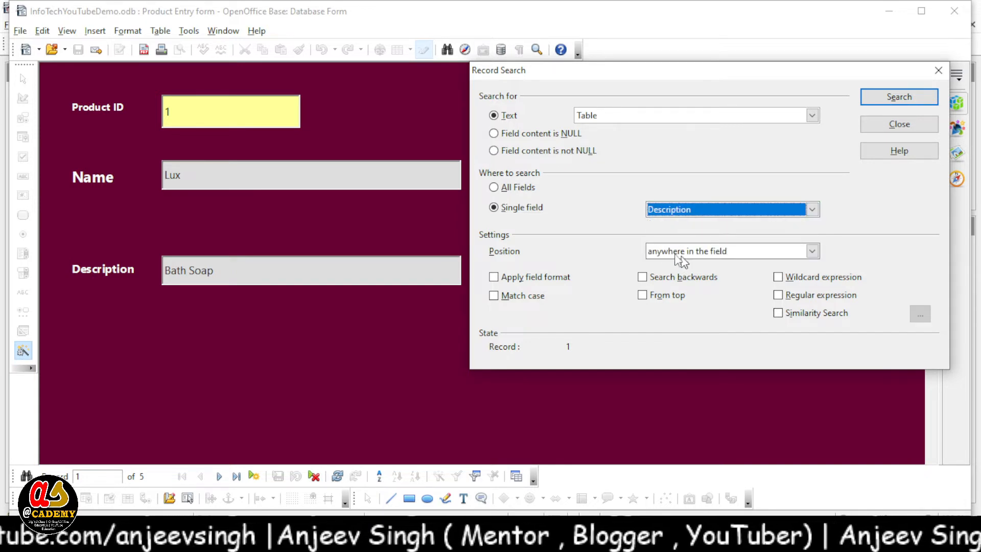
click(521, 188)
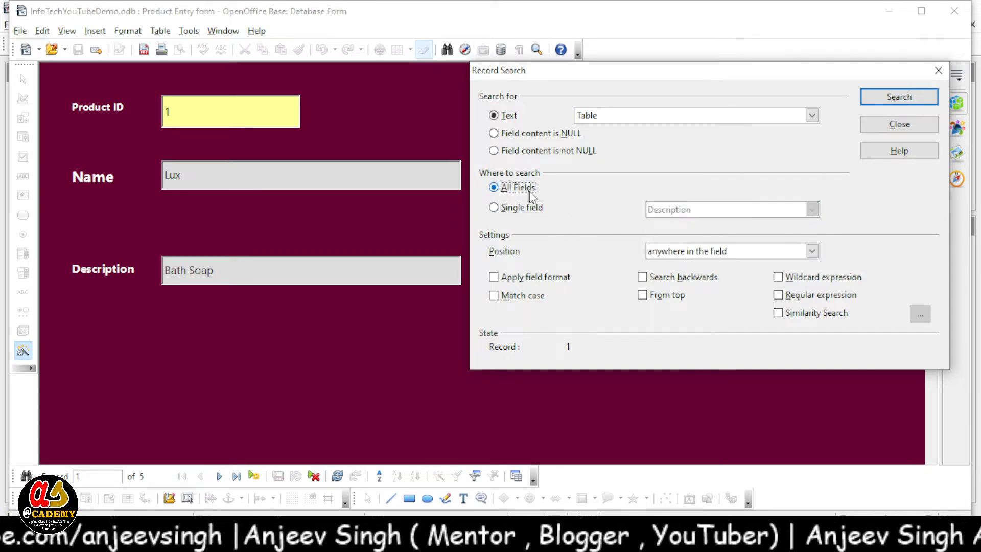
click(911, 97)
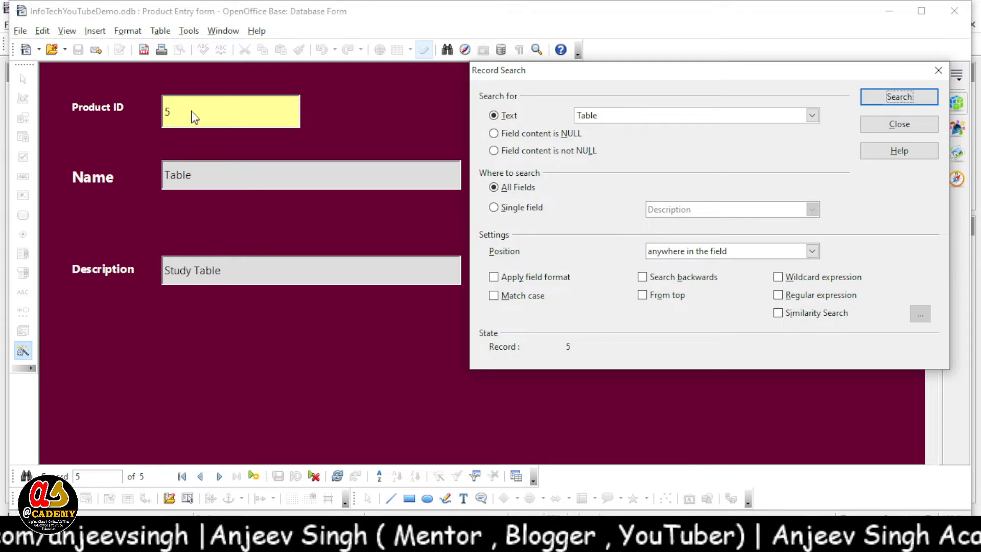
Step: Search all fields for the text "Lux" and close the record search
drag(592, 73, 663, 77)
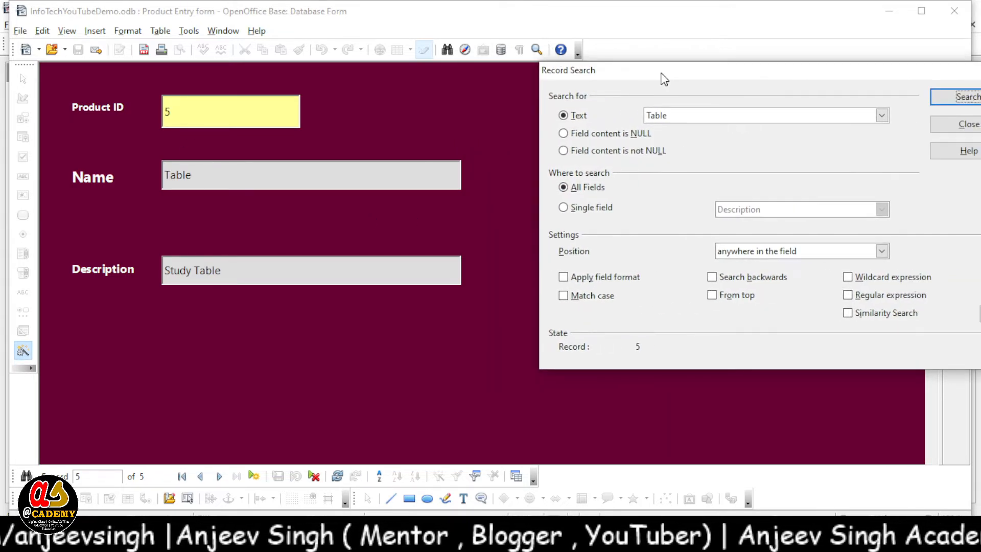
double_click(678, 113)
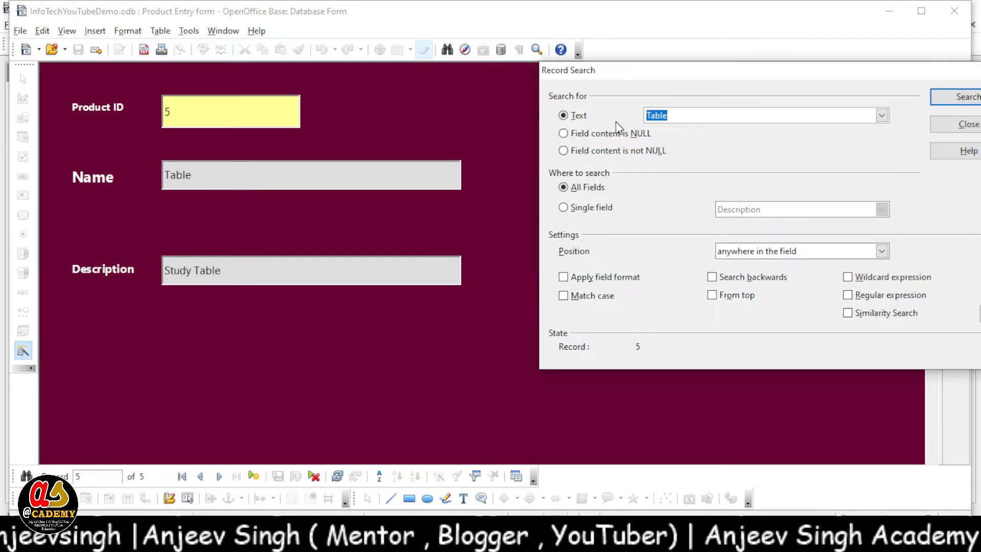
text(Lux)
drag(680, 87, 610, 81)
click(888, 91)
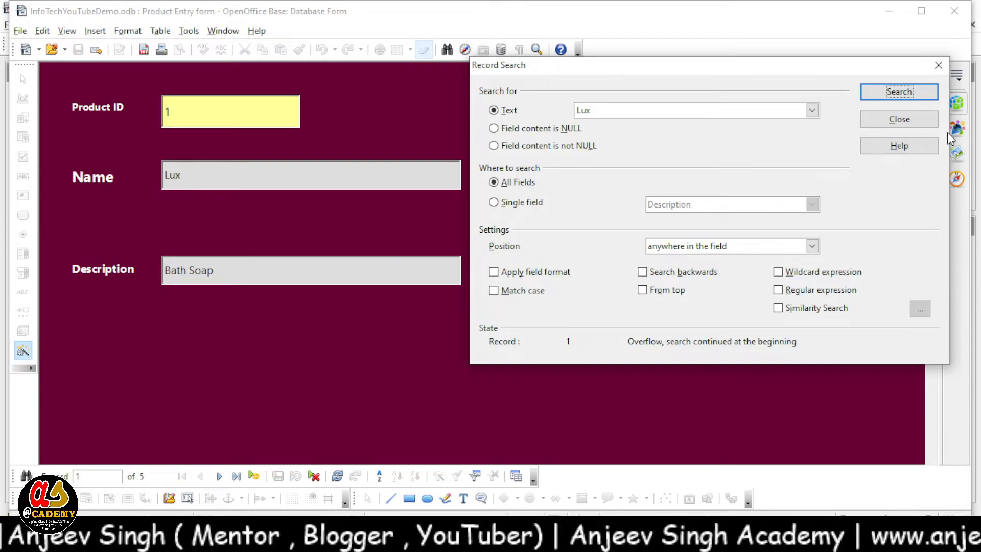
click(939, 65)
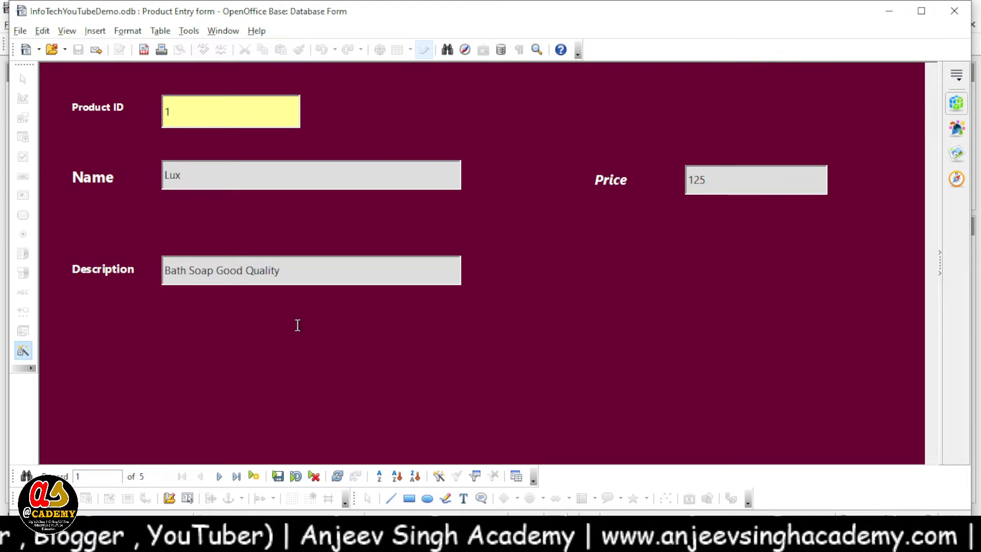
Step: Save record 1's description as "Bath Soap Good Quality" by moving to record 2, check record 1 again, and return to record 2
click(220, 477)
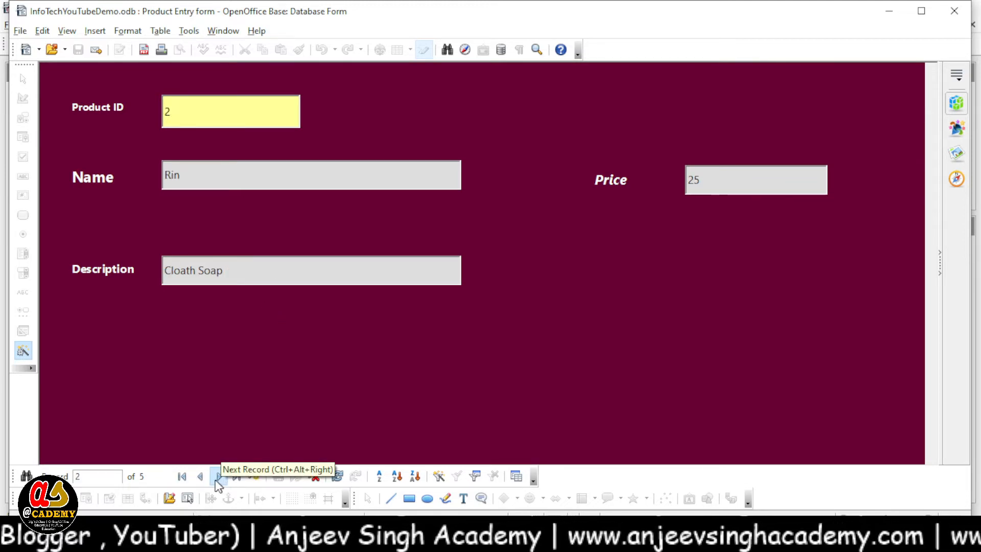
click(200, 477)
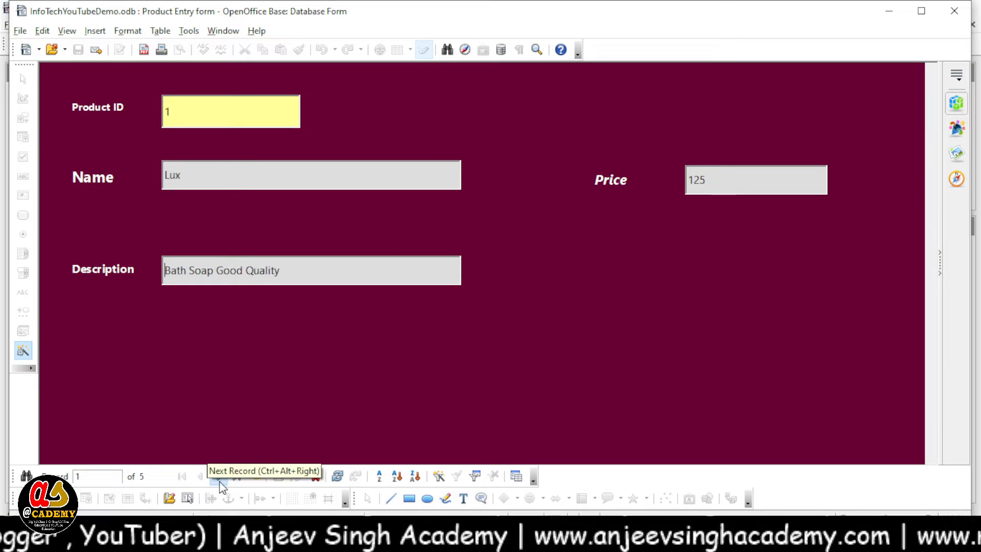
click(219, 476)
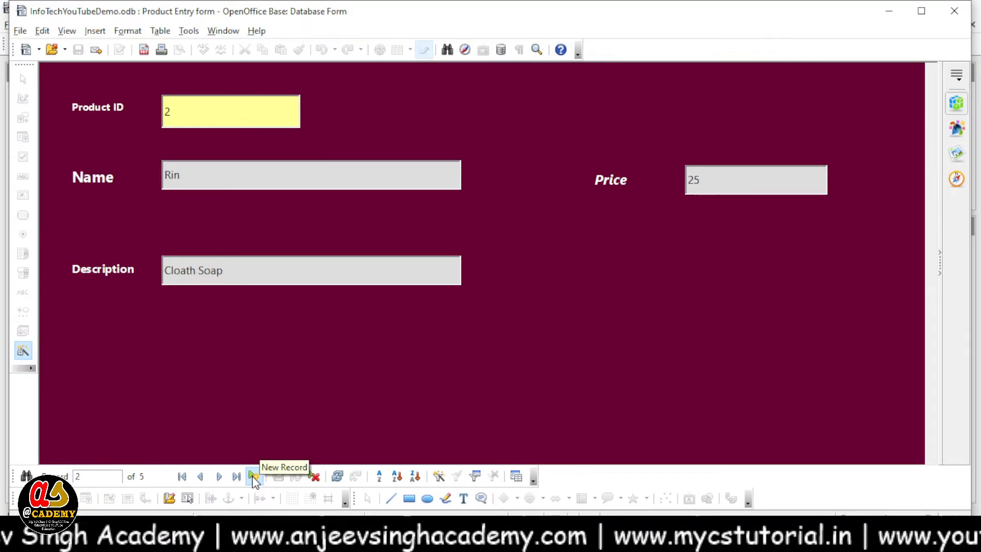
Step: Add and save a new record with Product ID 6, Name "Test", Price 250 and Description "Testing of New Record"
click(214, 404)
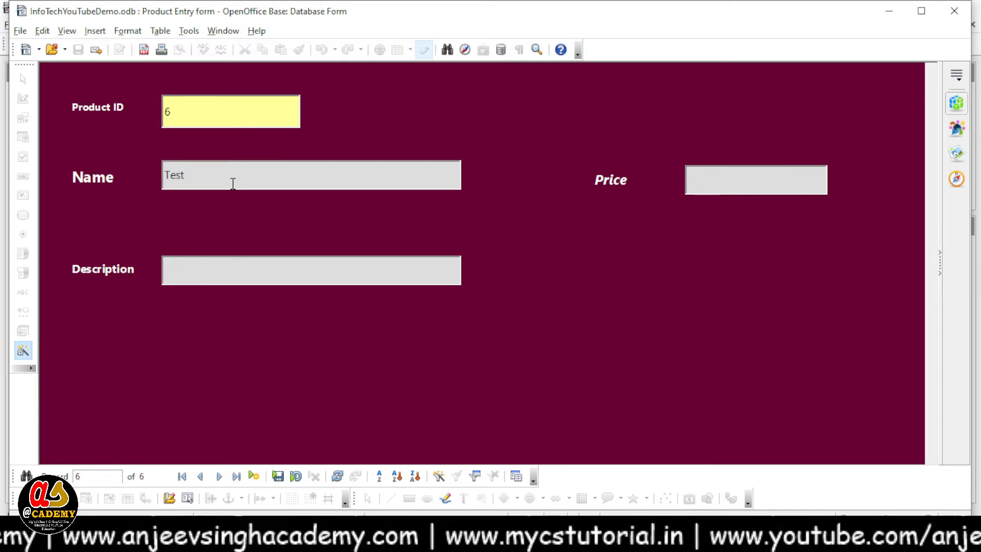
text(250.00)
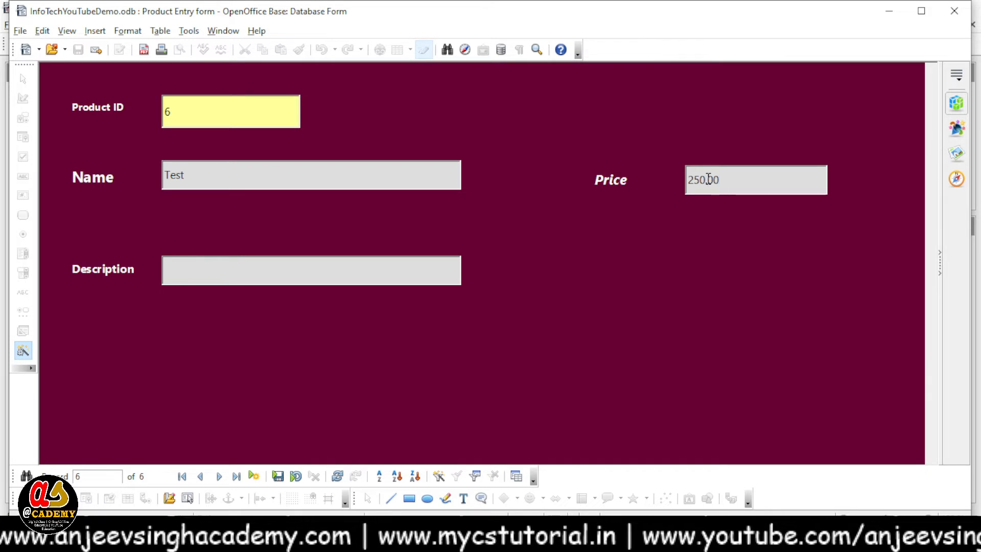
key(Tab)
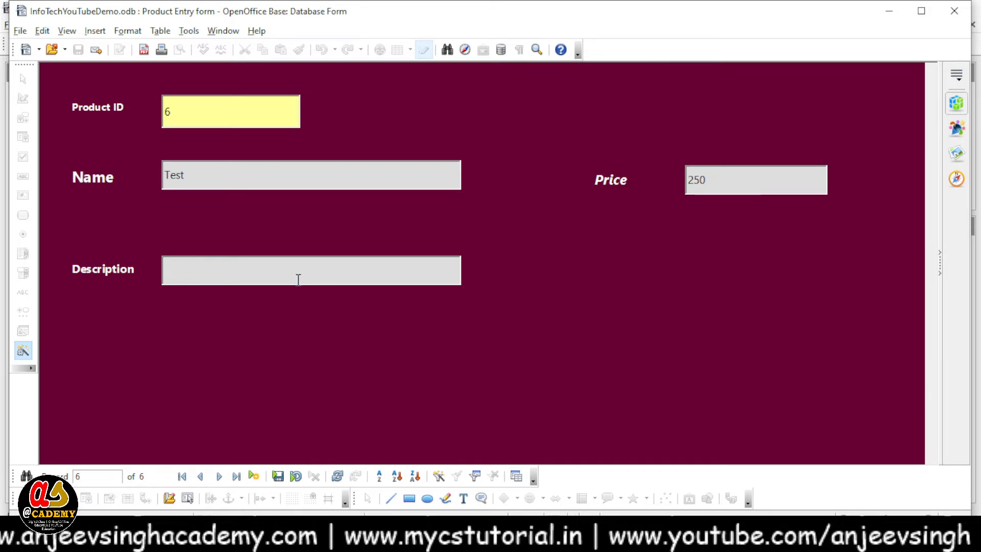
text(Testing o)
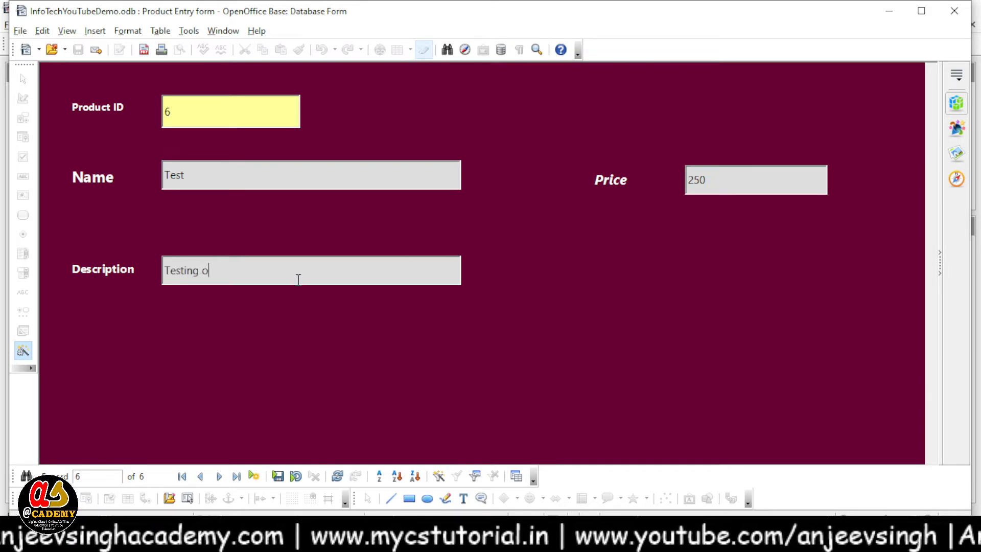
text(f New Rec)
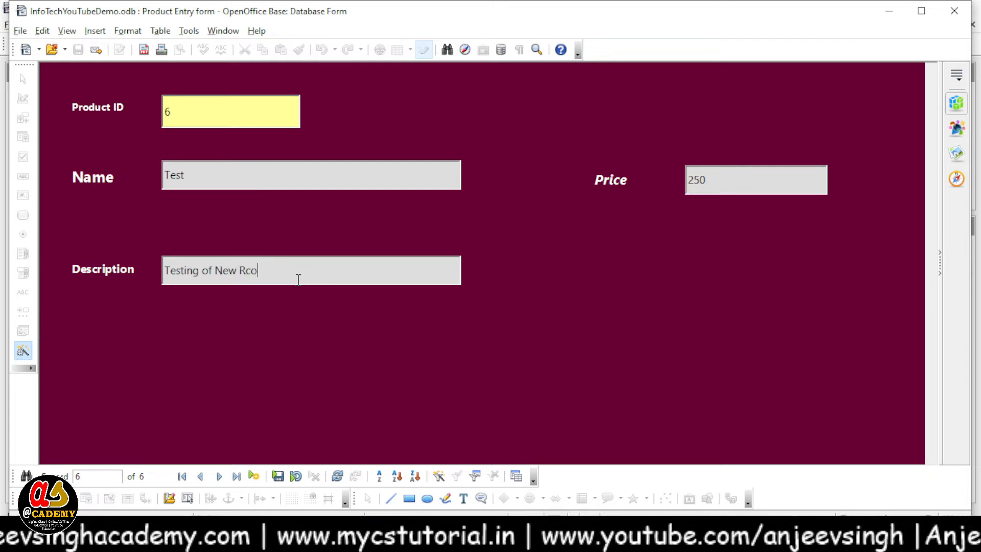
text(ord)
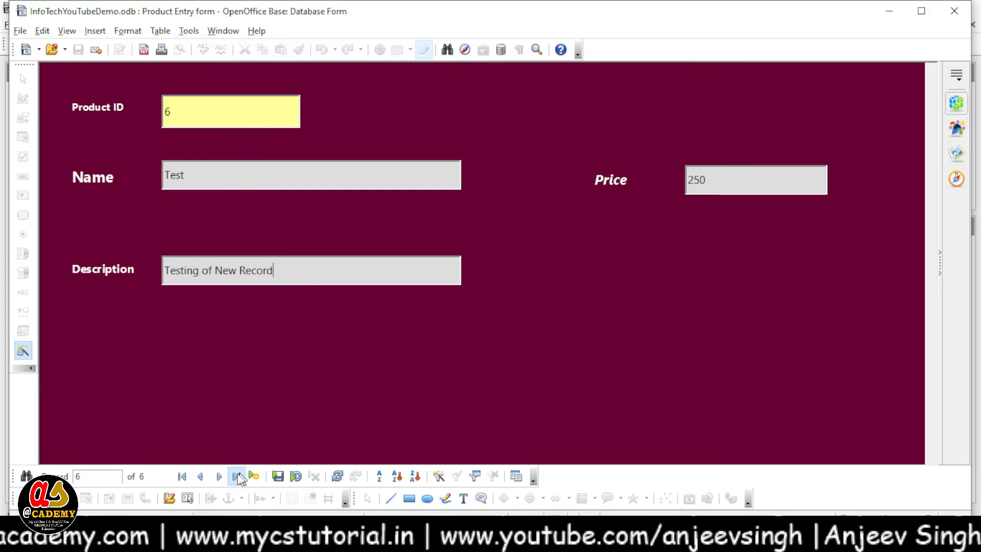
click(218, 477)
click(200, 476)
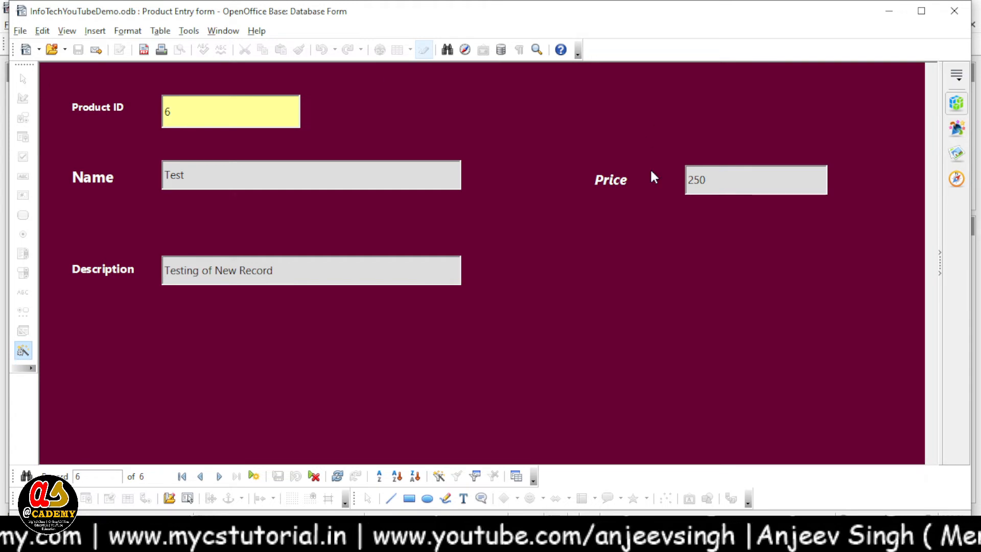
Step: Close the form and open the Product table's data to check the saved records
click(960, 7)
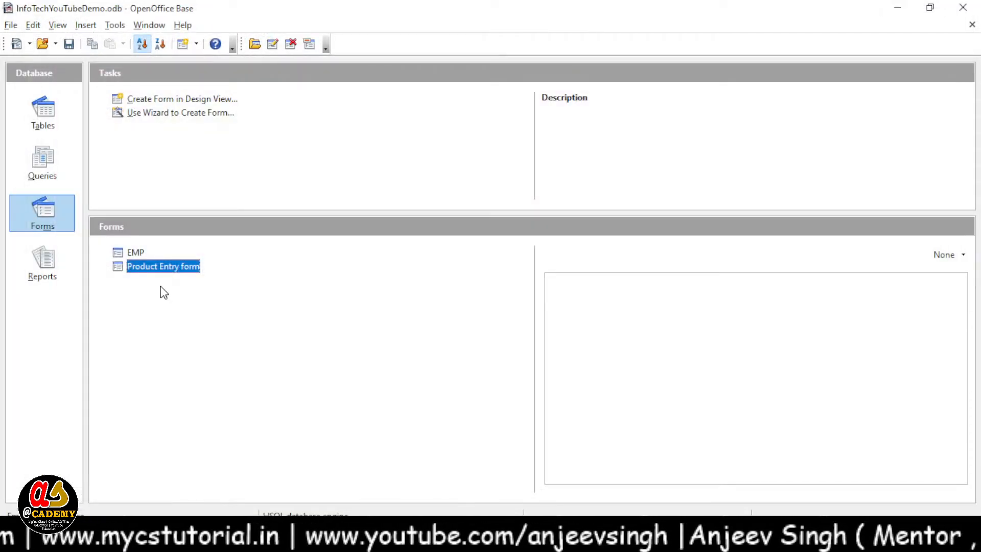
click(46, 113)
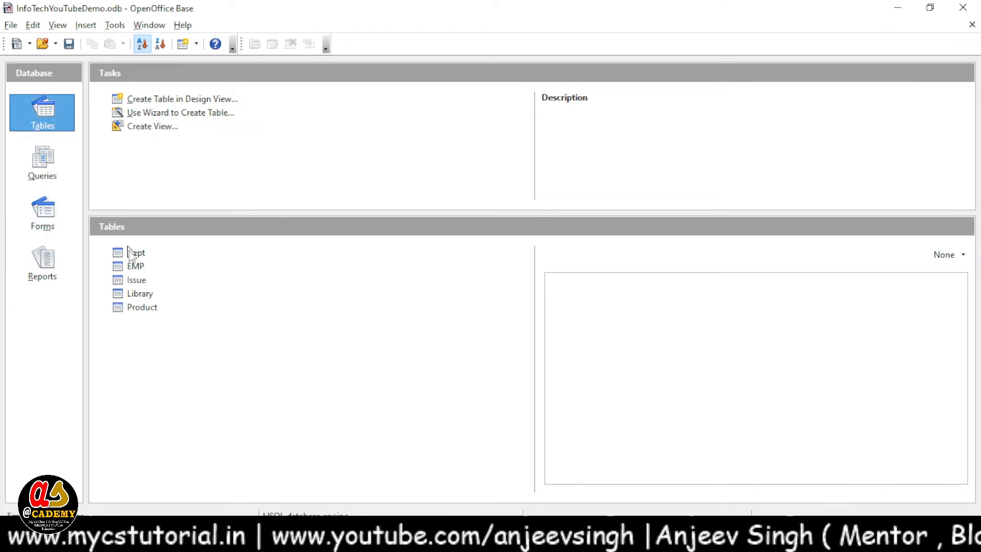
click(148, 308)
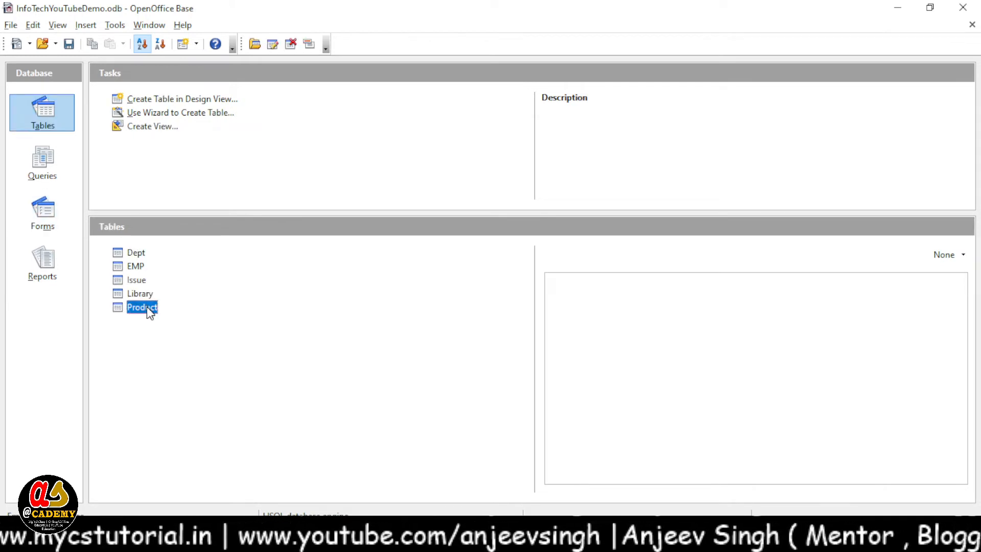
right_click(147, 308)
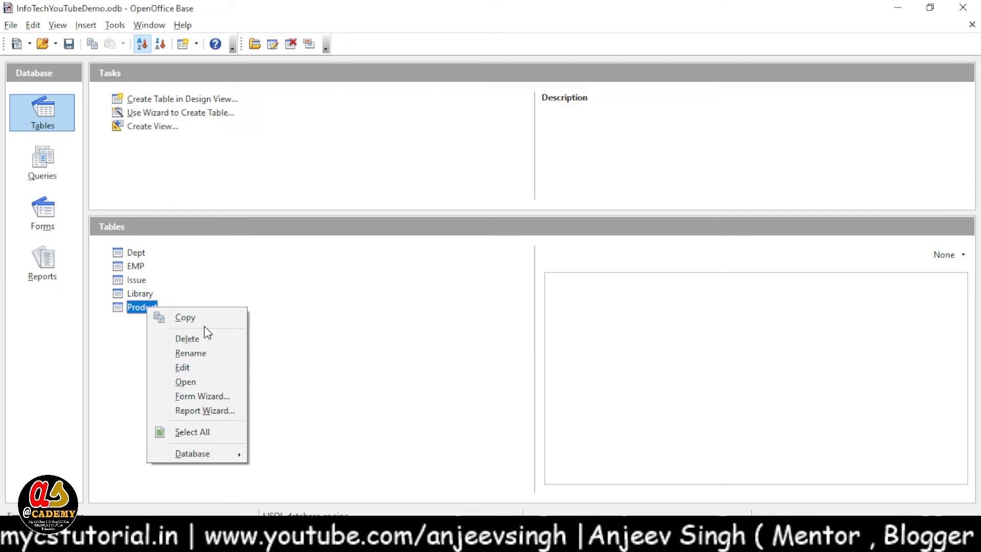
click(197, 381)
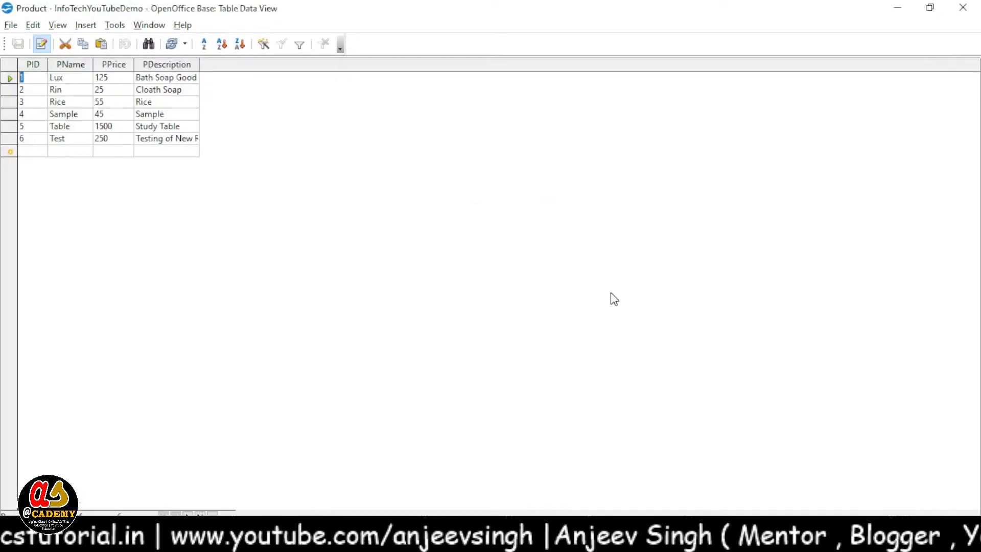
Step: Check the name and description of the record with PID 6 in the Product table's data, and close the table
drag(37, 141, 78, 145)
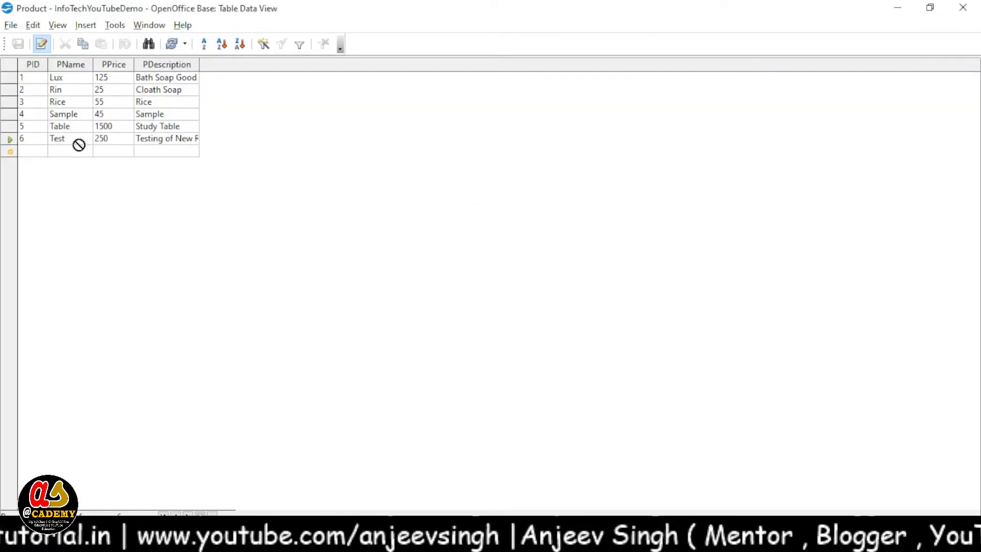
click(170, 138)
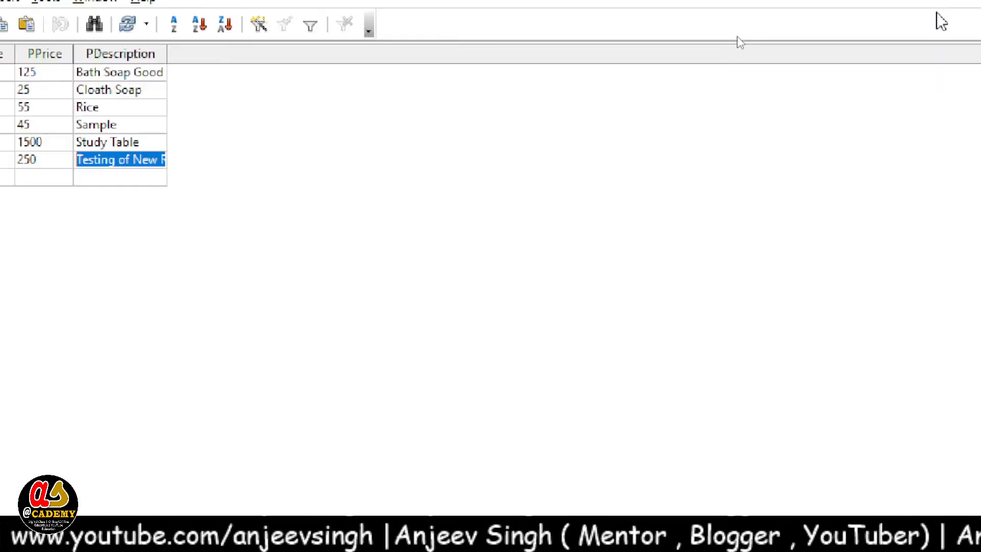
click(969, 4)
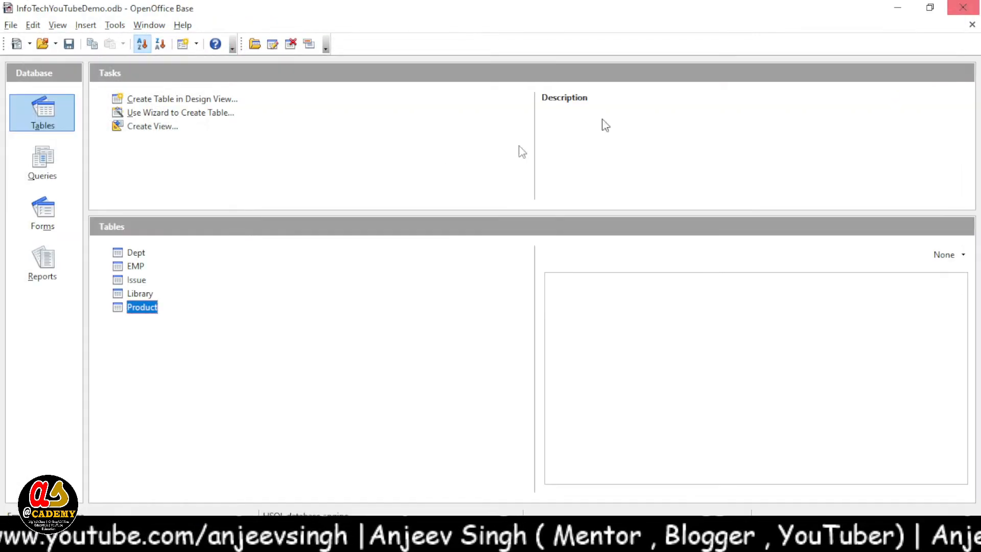
Step: Open the Product Entry form, delete its last record, Product ID 6, and close the form
click(56, 217)
double_click(177, 268)
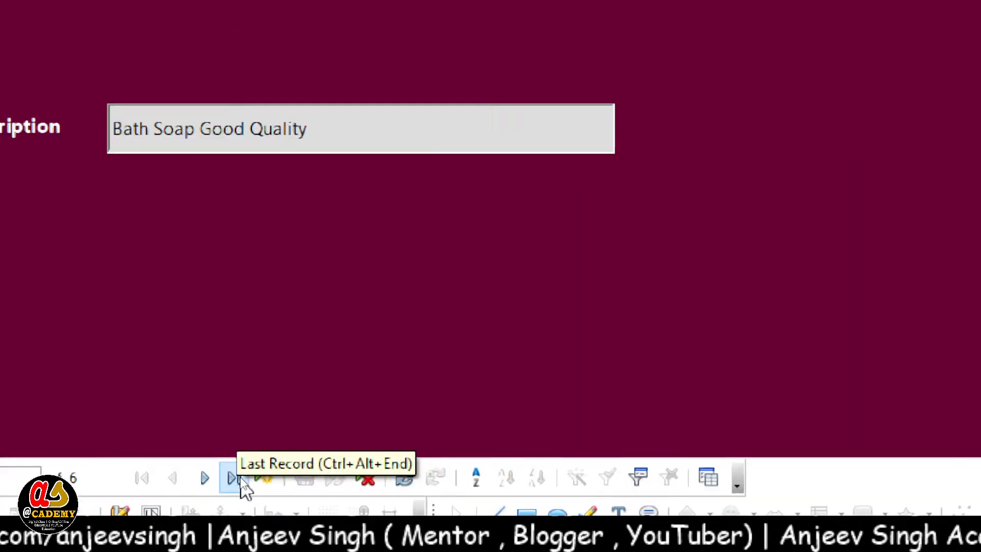
click(235, 476)
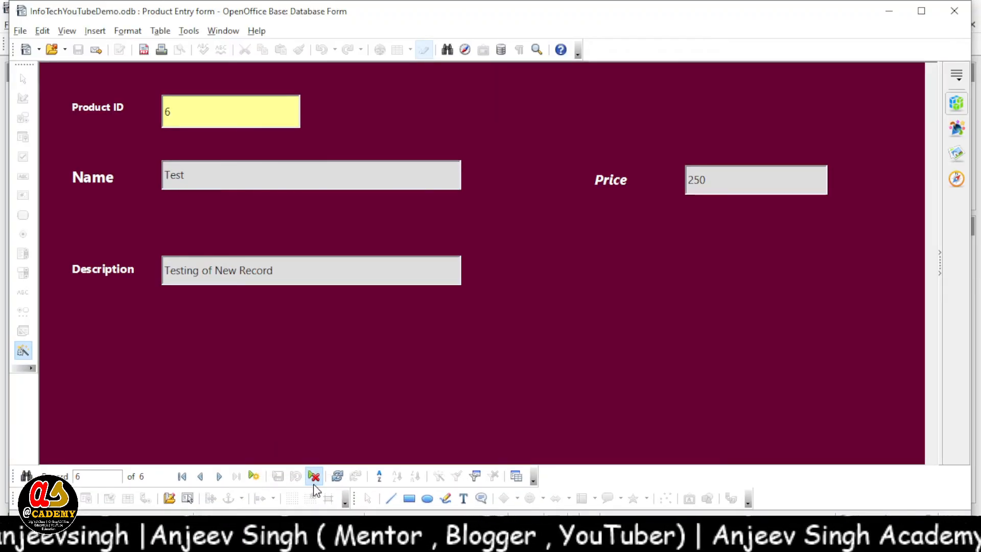
click(313, 475)
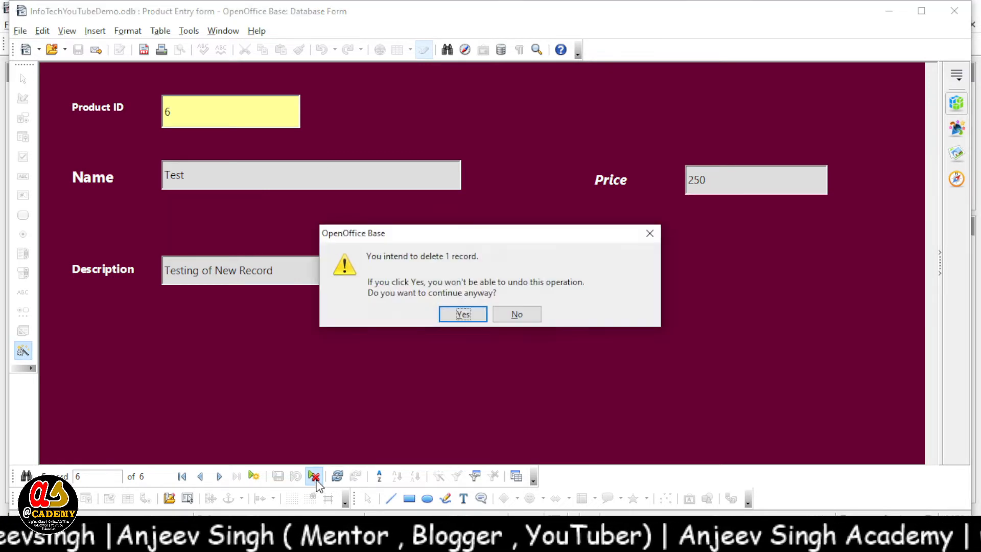
click(471, 314)
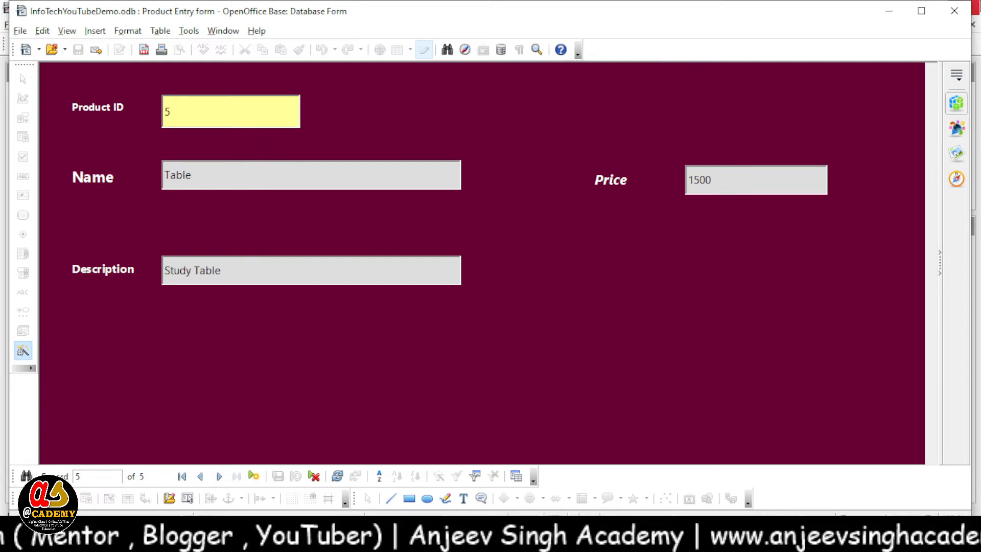
click(958, 13)
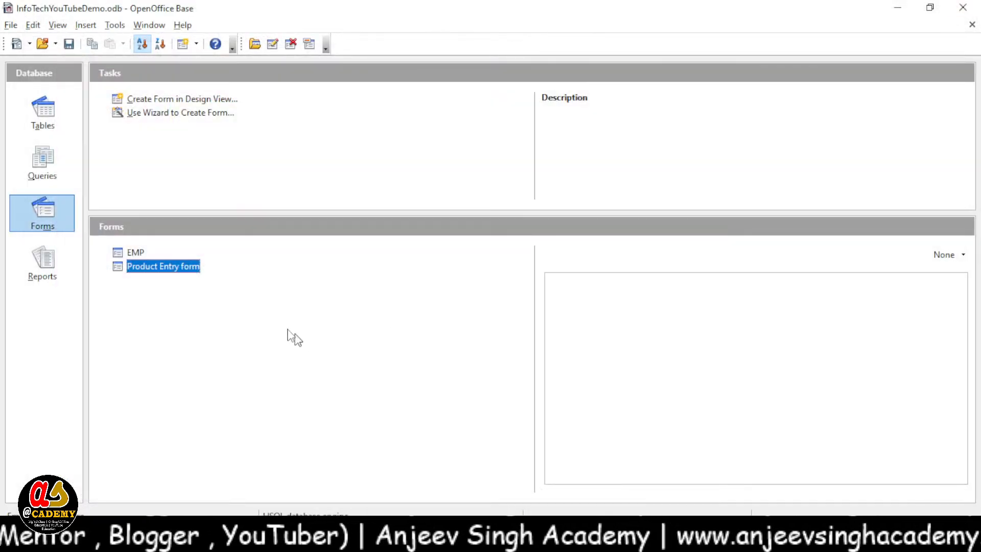
Step: Show the database's reports, switch to the Class X textbook PDF in the browser, and find its Reports section on page 155
click(53, 266)
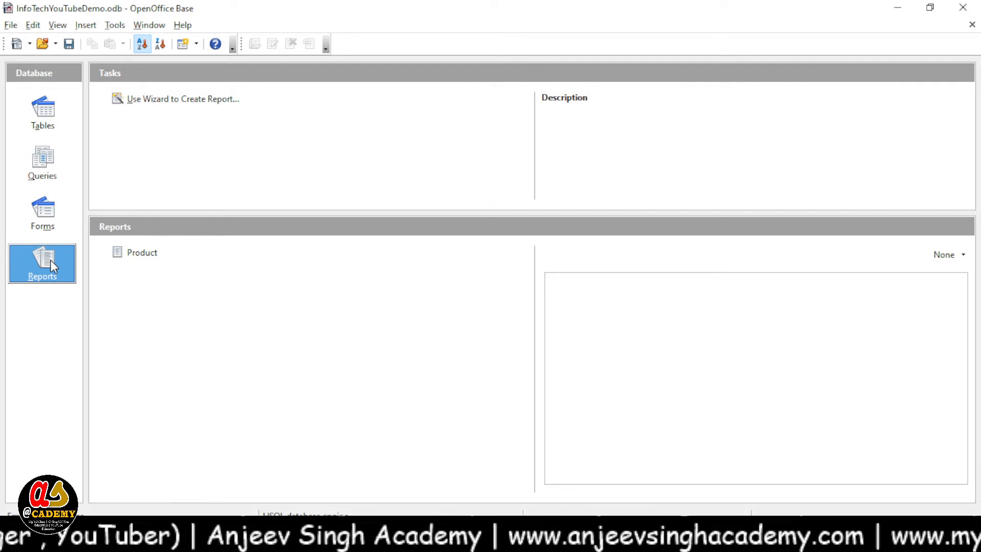
click(413, 541)
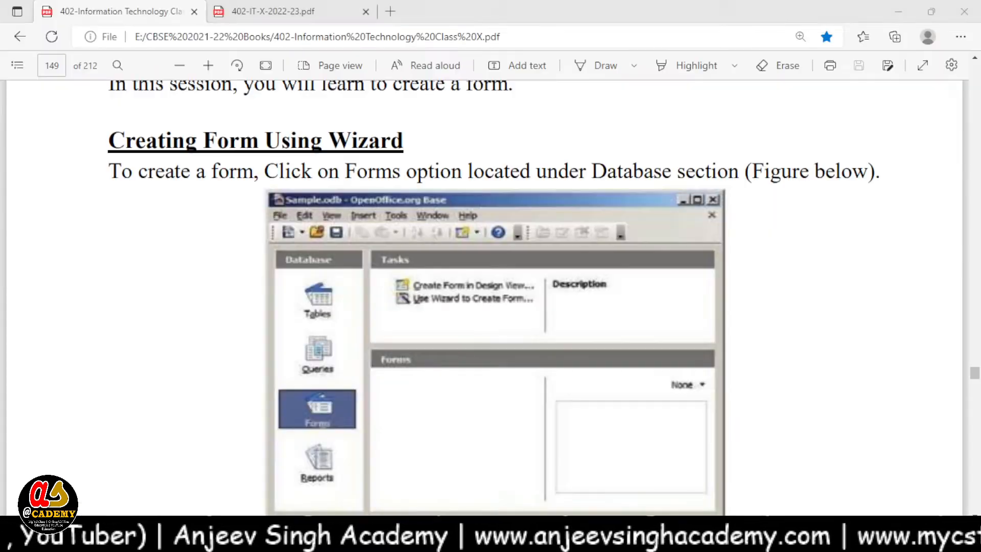
scroll(376, 268, down, 15)
scroll(401, 296, down, 20)
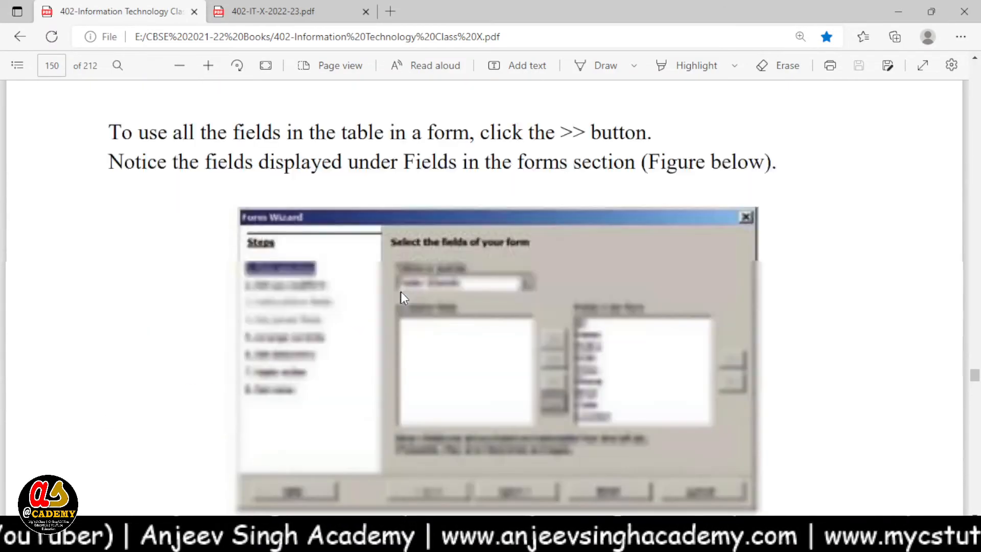
scroll(405, 298, down, 15)
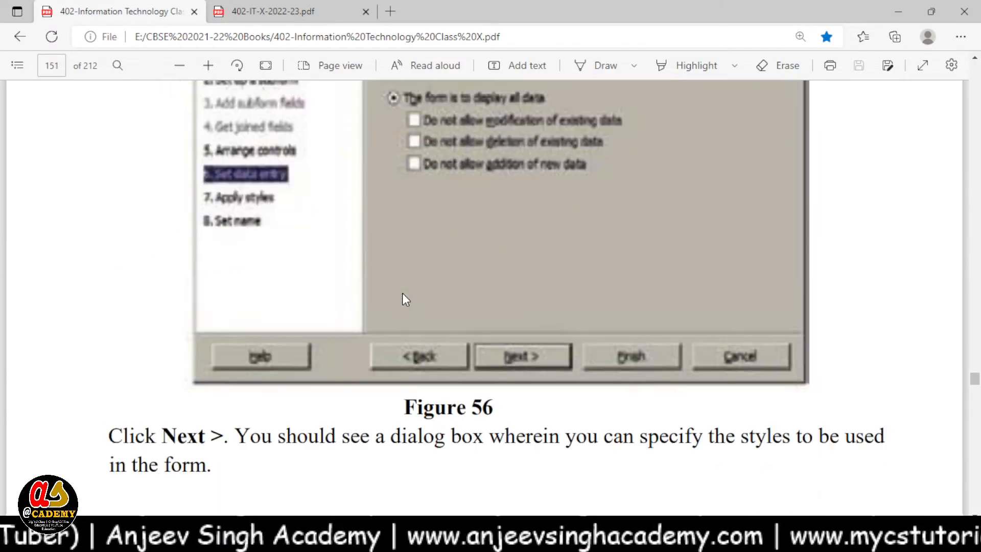
scroll(404, 295, down, 15)
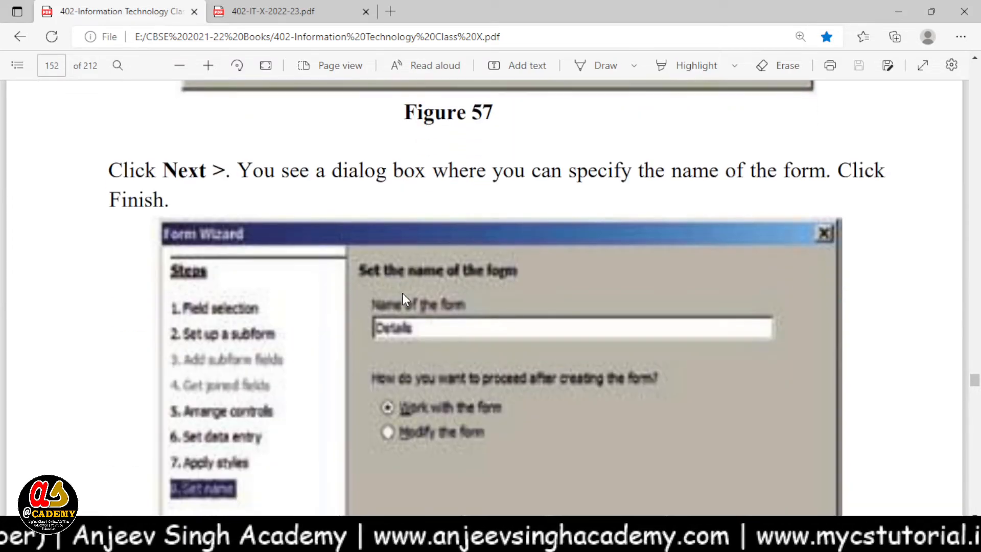
scroll(399, 291, down, 15)
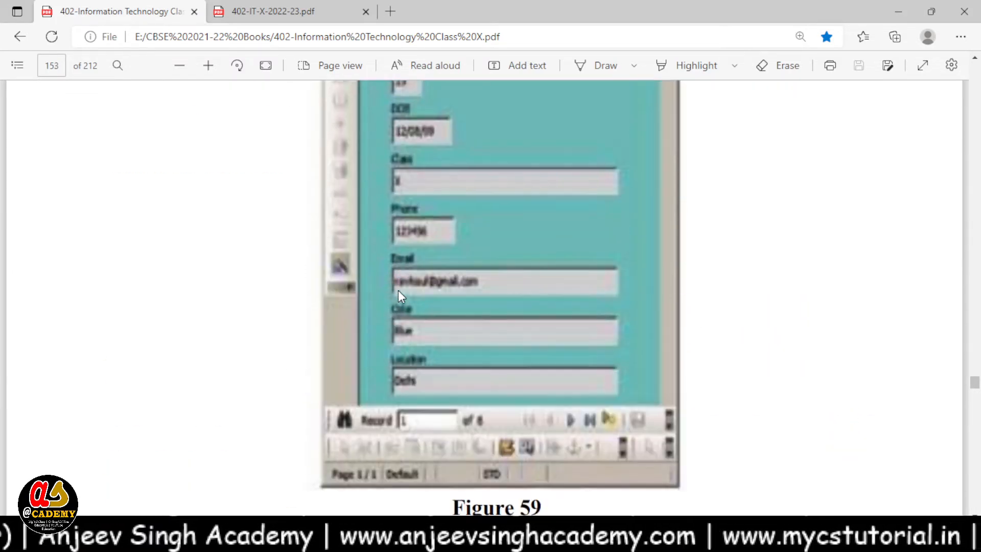
scroll(401, 296, down, 15)
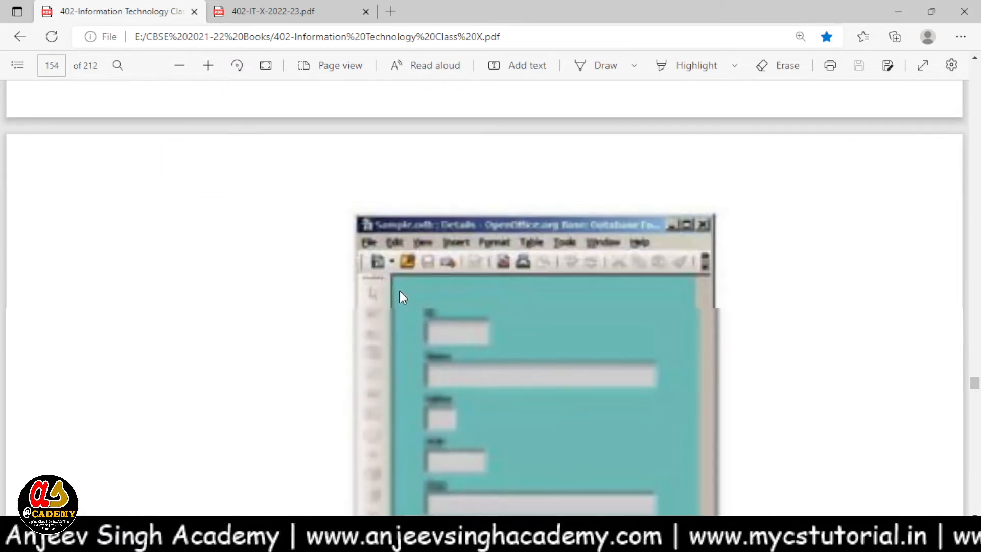
scroll(404, 299, down, 15)
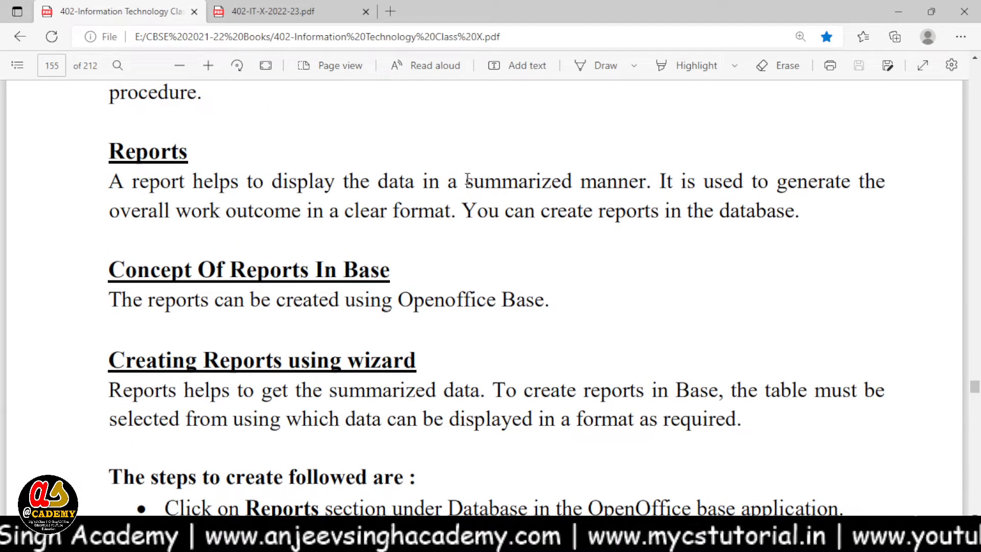
Step: Mark "summarized manner" and "outcome in a clear format" while reading the textbook's Reports paragraph
drag(475, 182, 654, 185)
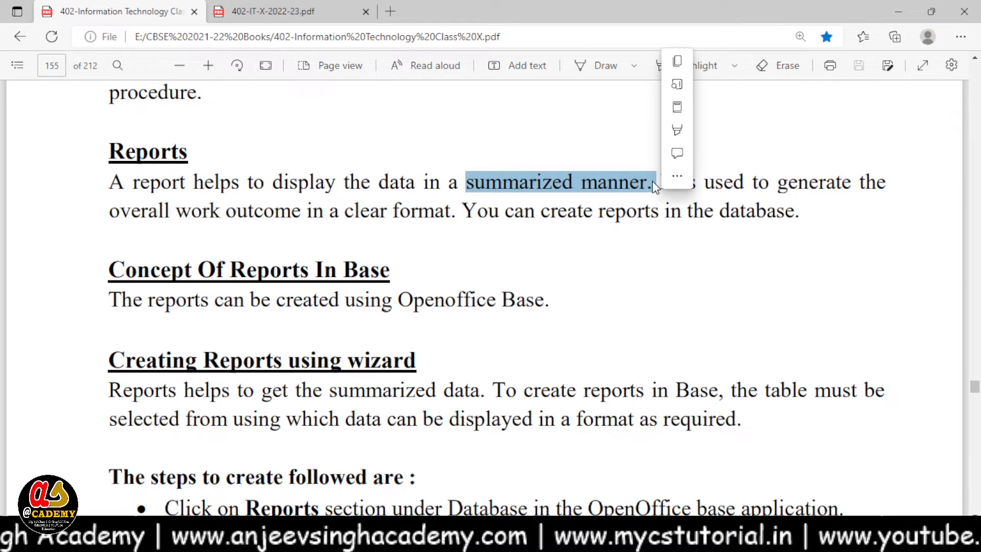
drag(227, 209, 480, 207)
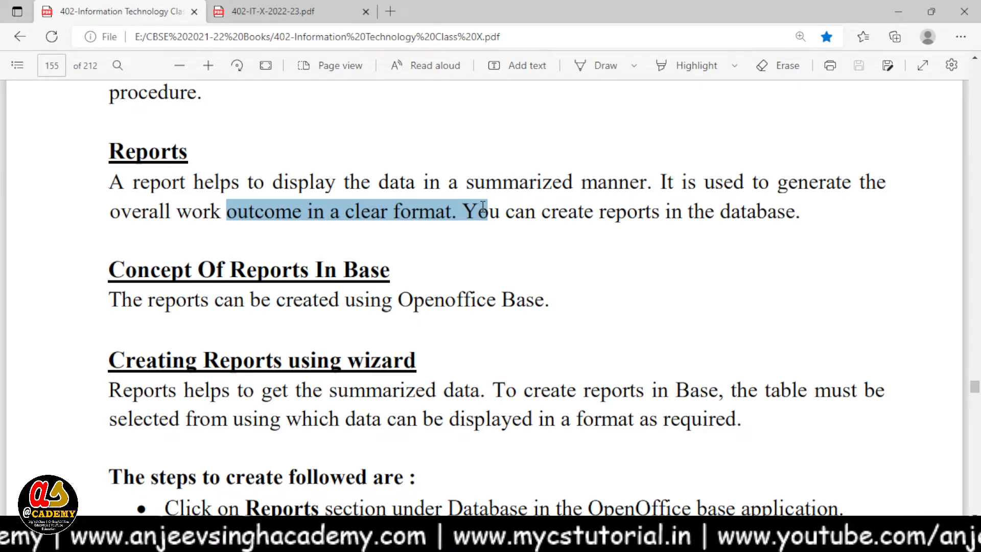
drag(483, 207, 485, 207)
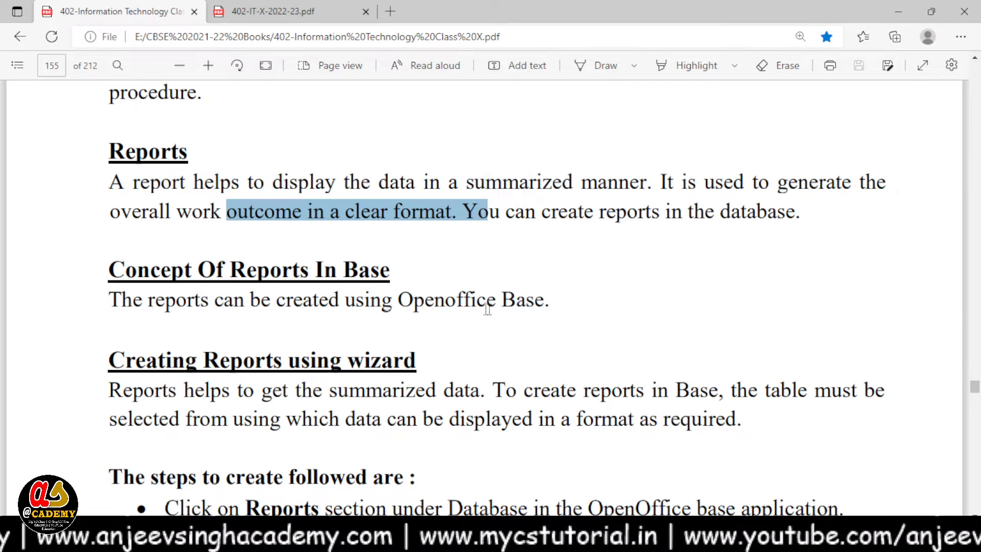
Step: Read the "Creating Reports using wizard" section, marking its heading and "get the summarized data", and recheck the definition of a report
scroll(488, 309, down, 2)
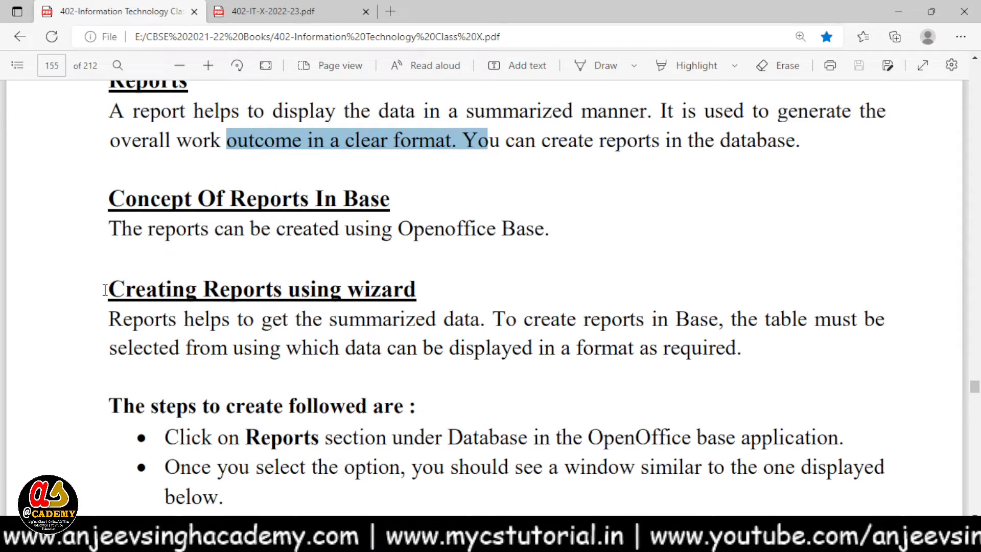
drag(104, 290, 388, 298)
drag(444, 298, 443, 295)
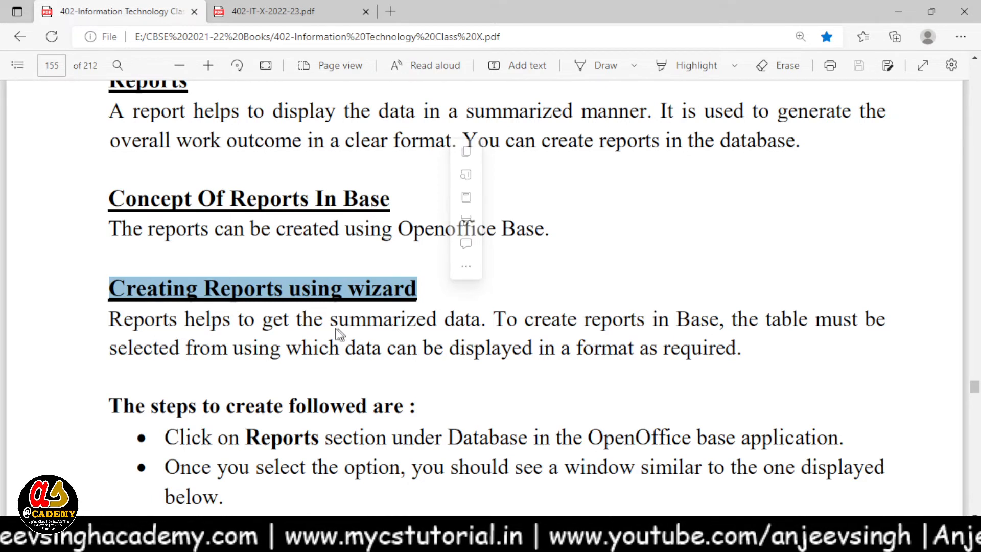
click(284, 324)
drag(284, 324, 488, 325)
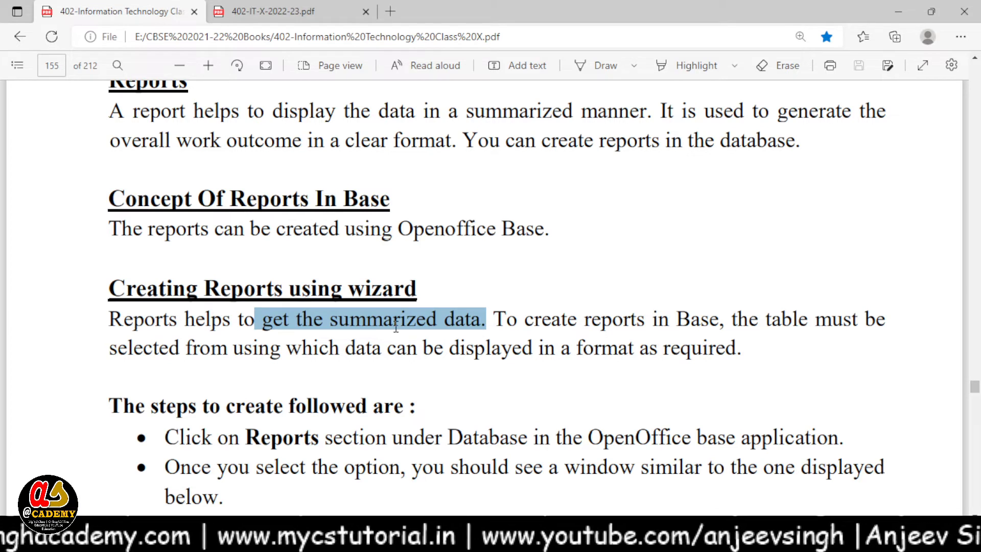
click(366, 325)
drag(161, 337, 258, 323)
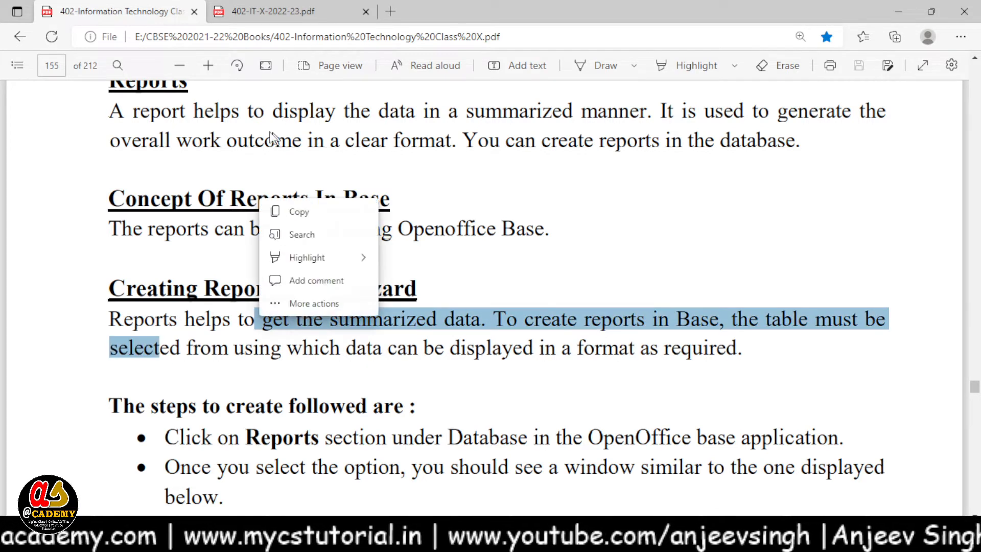
click(306, 111)
drag(252, 110, 375, 111)
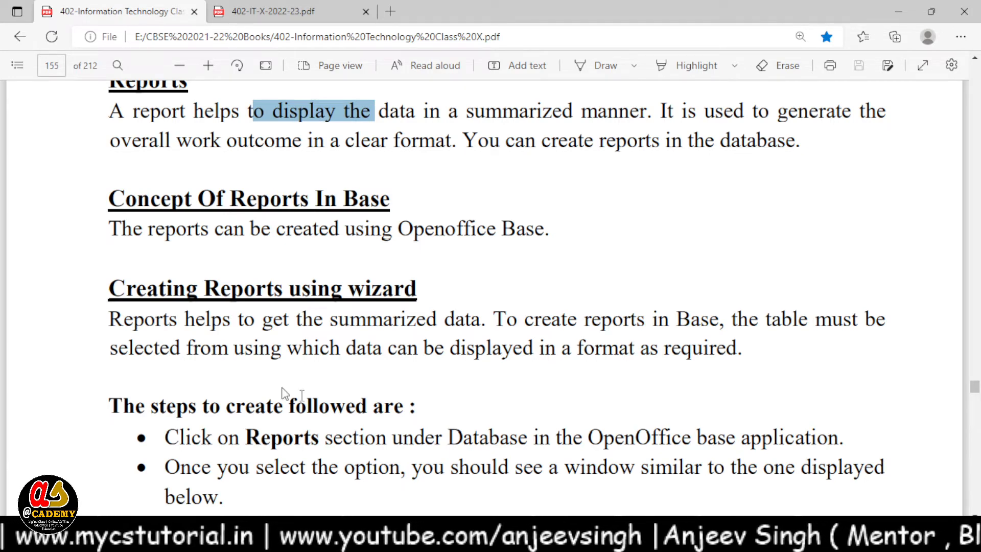
scroll(407, 432, down, 3)
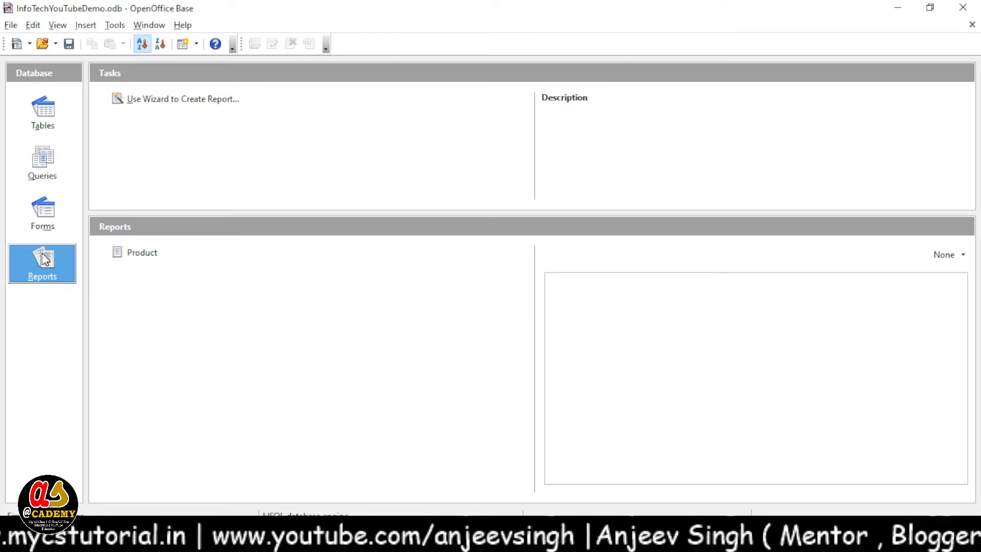
Step: Switch back to OpenOffice Base and set the preview of the EMP table to Document
click(46, 164)
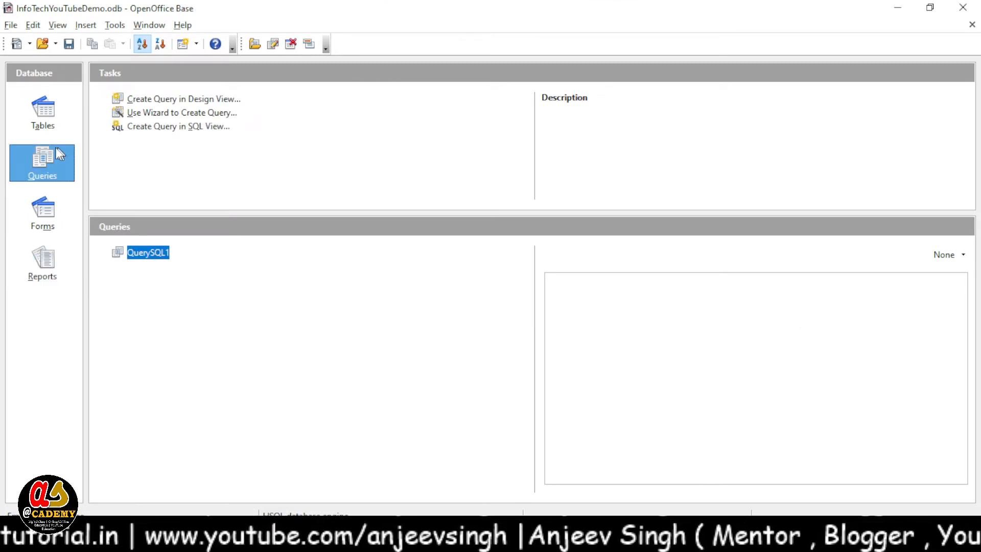
click(46, 117)
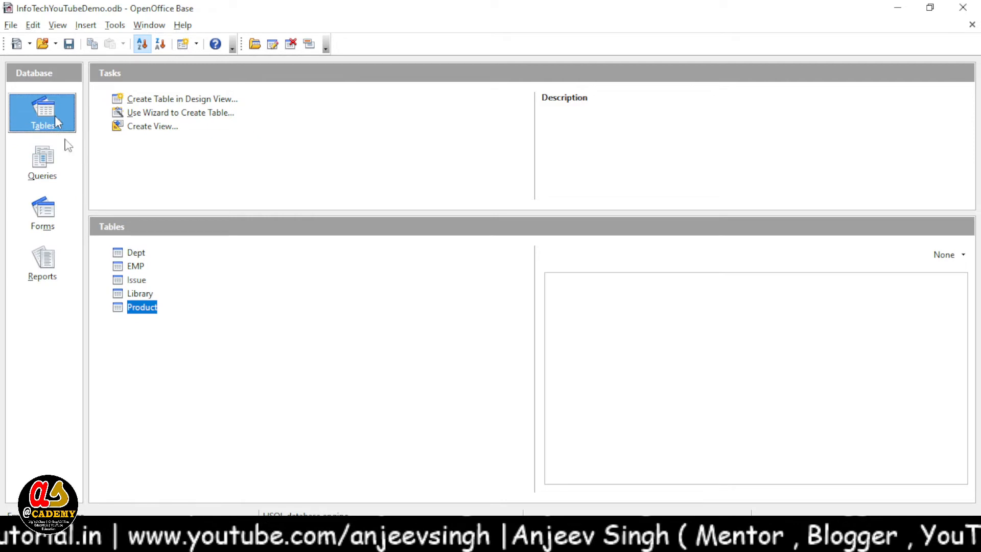
click(137, 266)
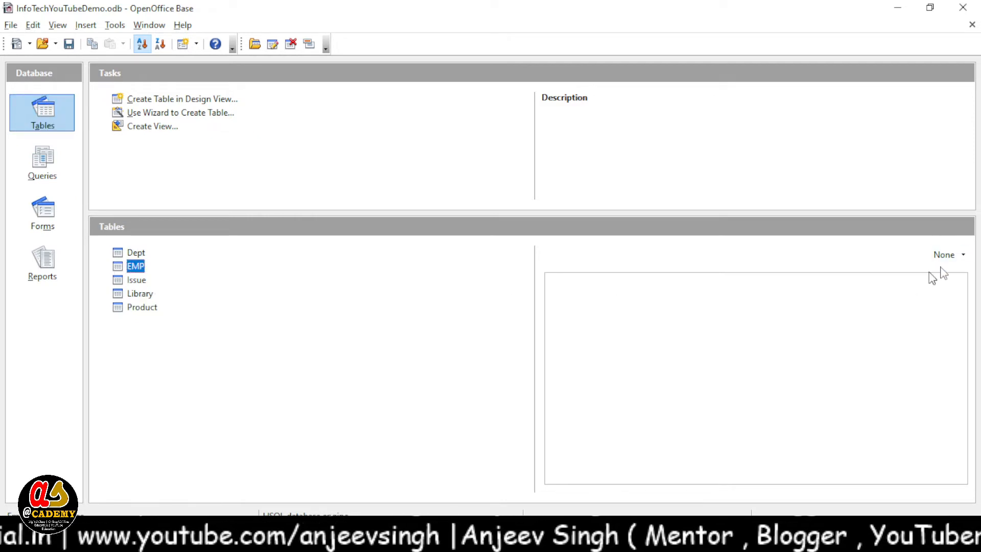
click(954, 255)
click(914, 284)
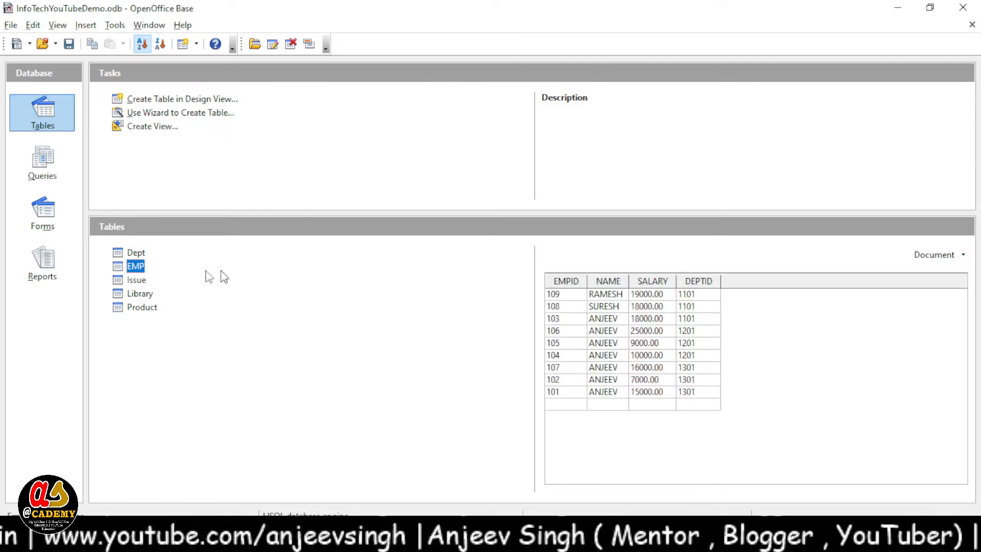
Step: Preview the data of the Dept, EMP, Issue and Library tables one after another
click(131, 255)
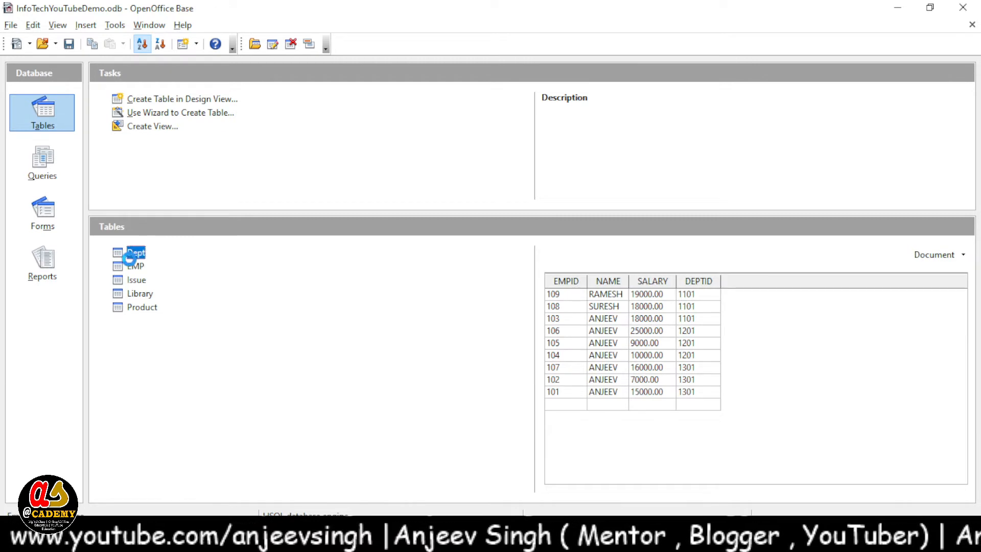
click(131, 271)
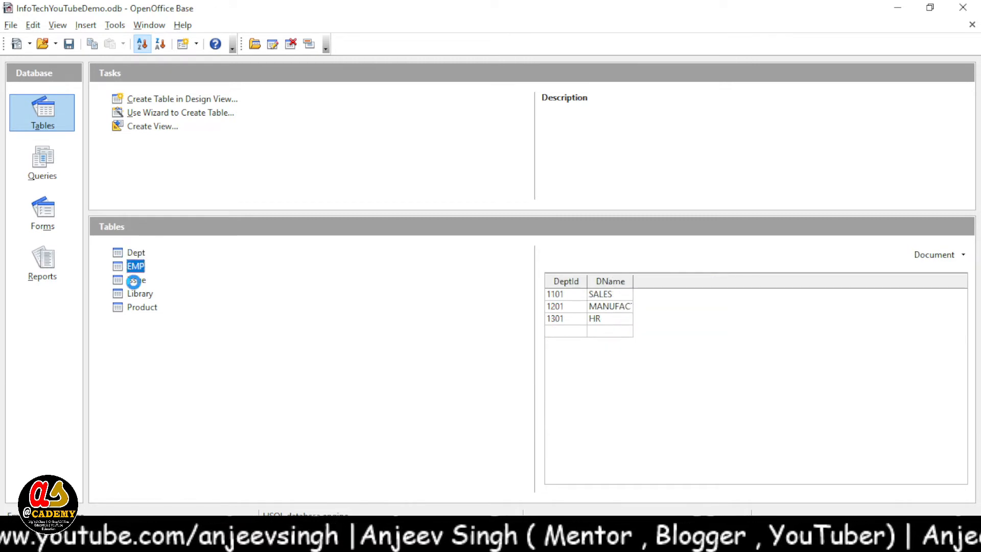
click(134, 281)
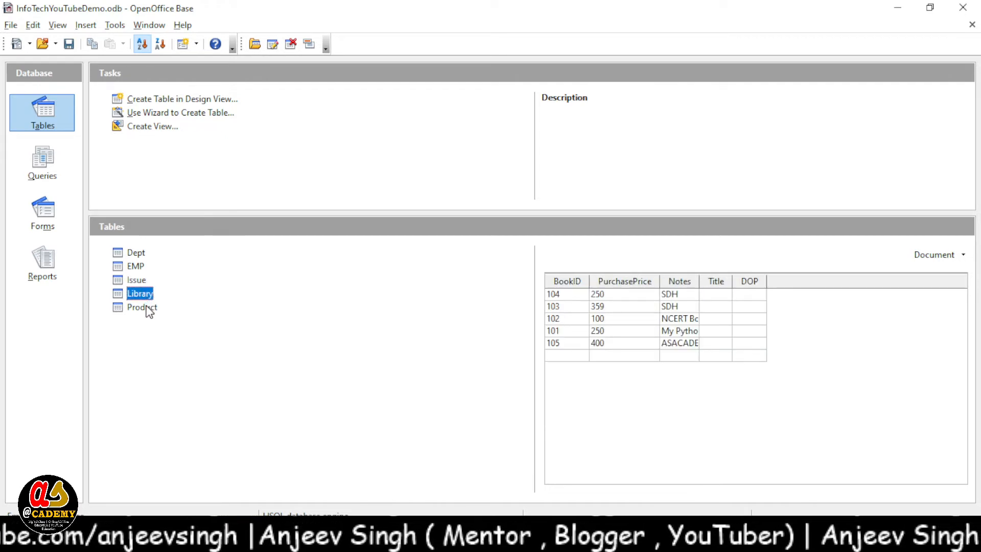
Step: Start the Report Wizard in the Reports section, choose Table: Product as the source and add all its fields to the report
click(53, 253)
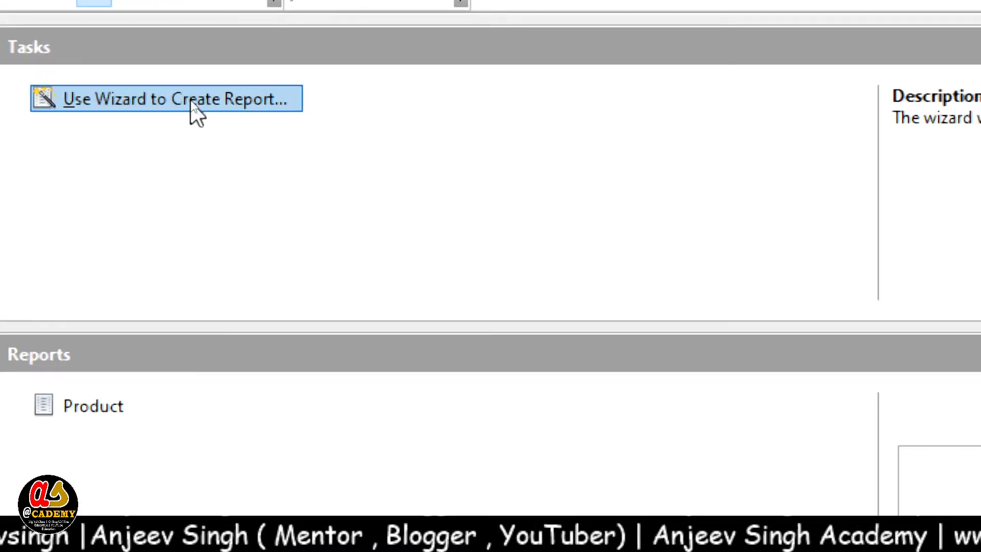
click(191, 100)
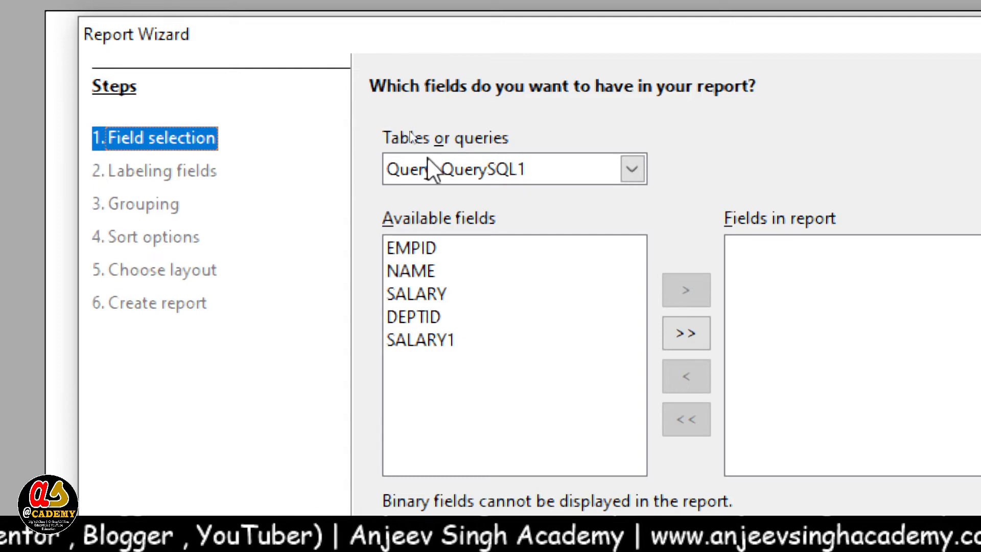
click(631, 166)
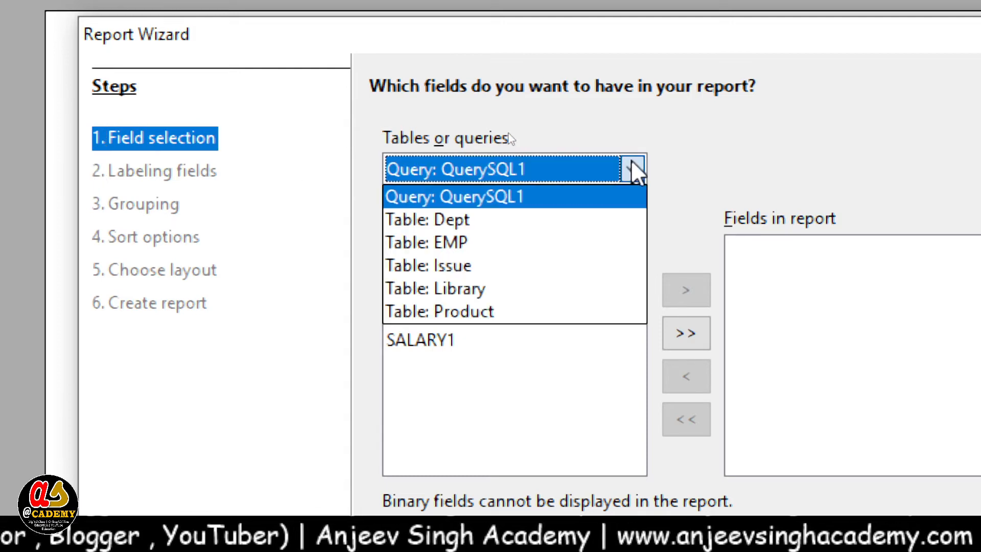
click(634, 166)
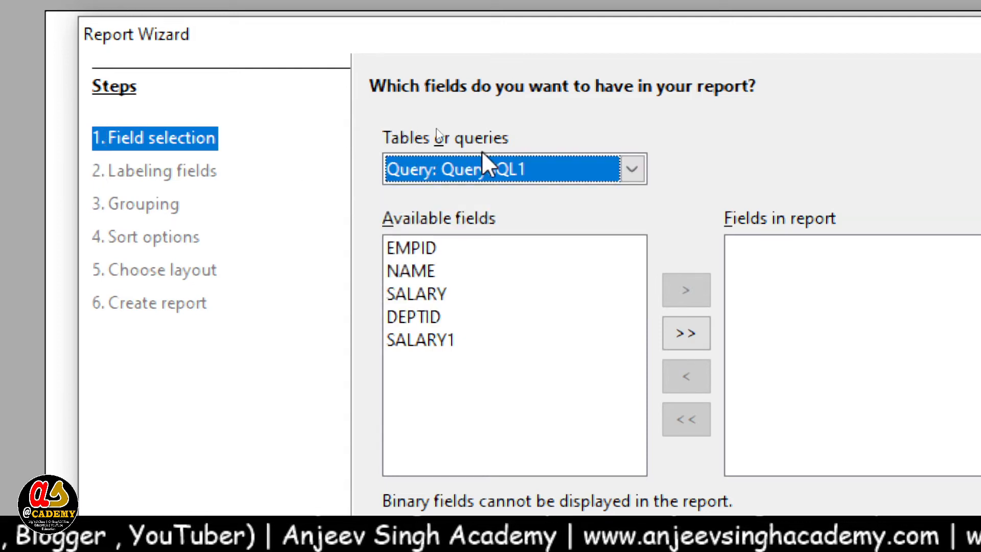
click(633, 168)
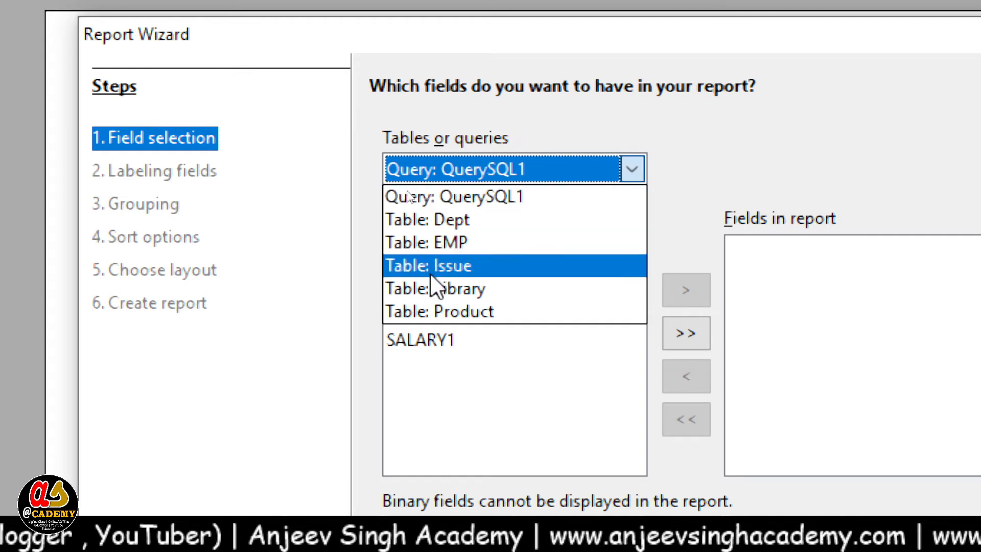
click(493, 312)
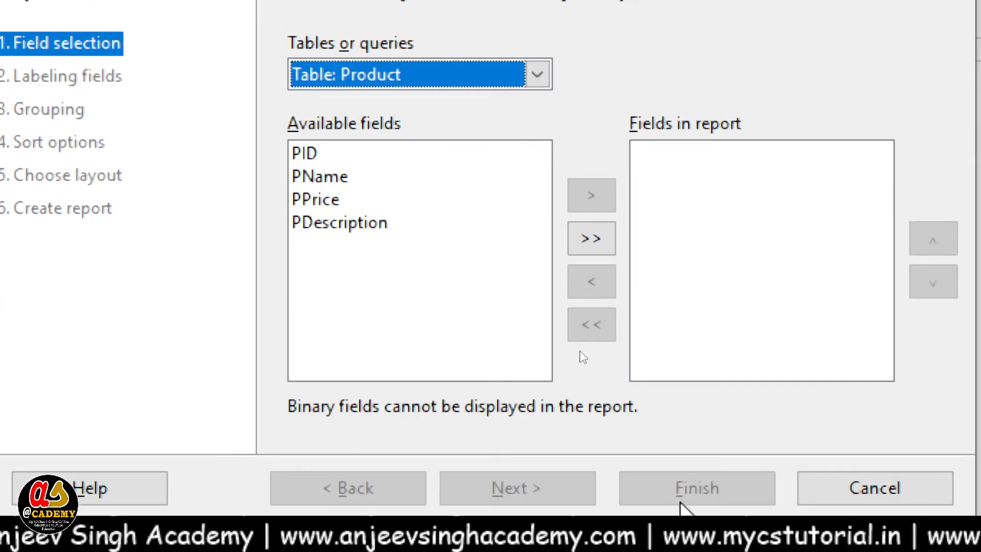
click(593, 238)
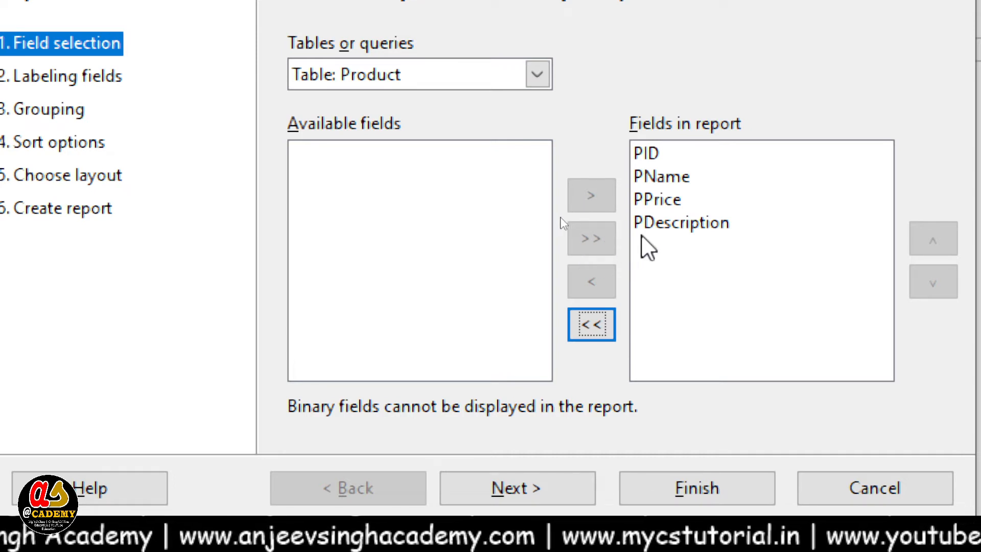
Step: Remove PDescription from the report fields and add it back, and shift PPrice up and back down in the order
click(702, 223)
click(590, 281)
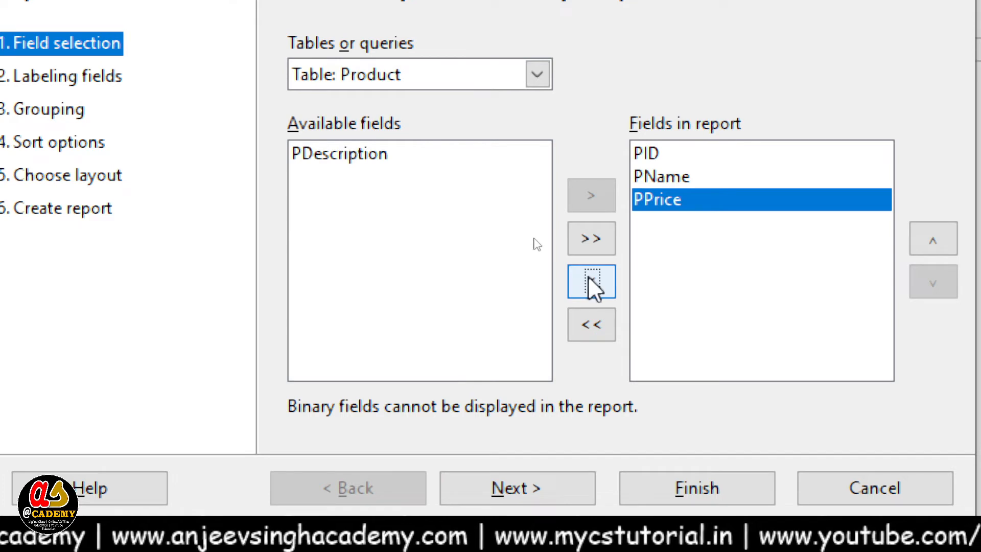
click(350, 153)
click(591, 195)
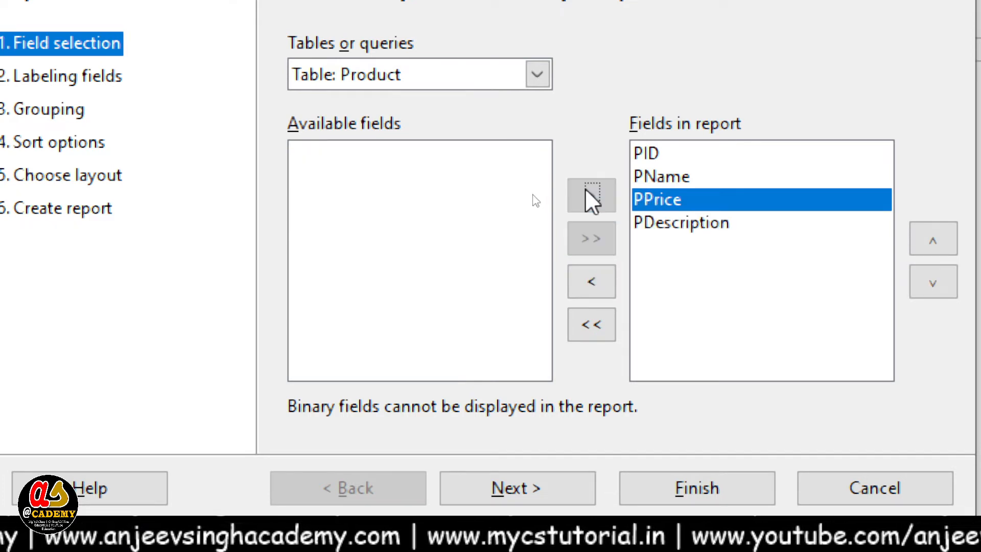
click(934, 246)
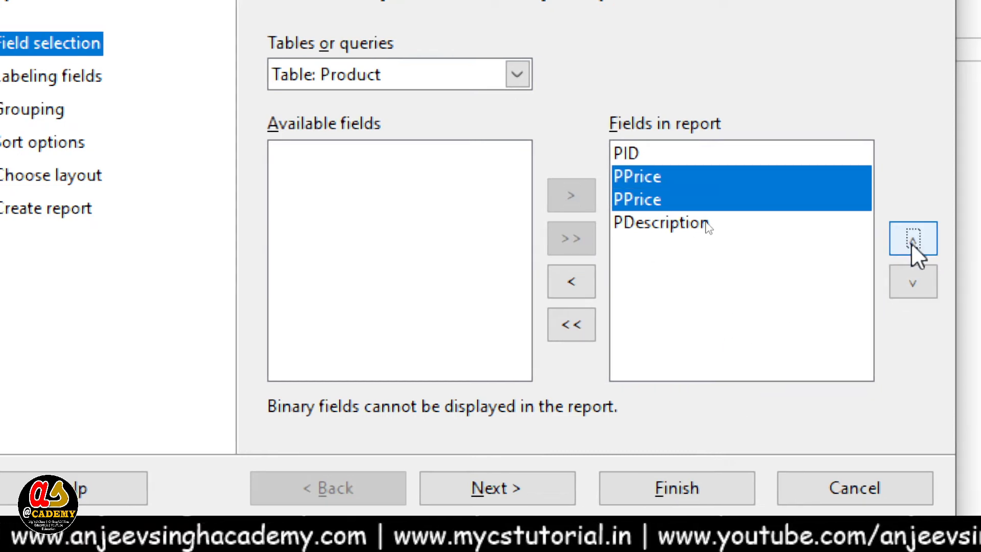
click(919, 276)
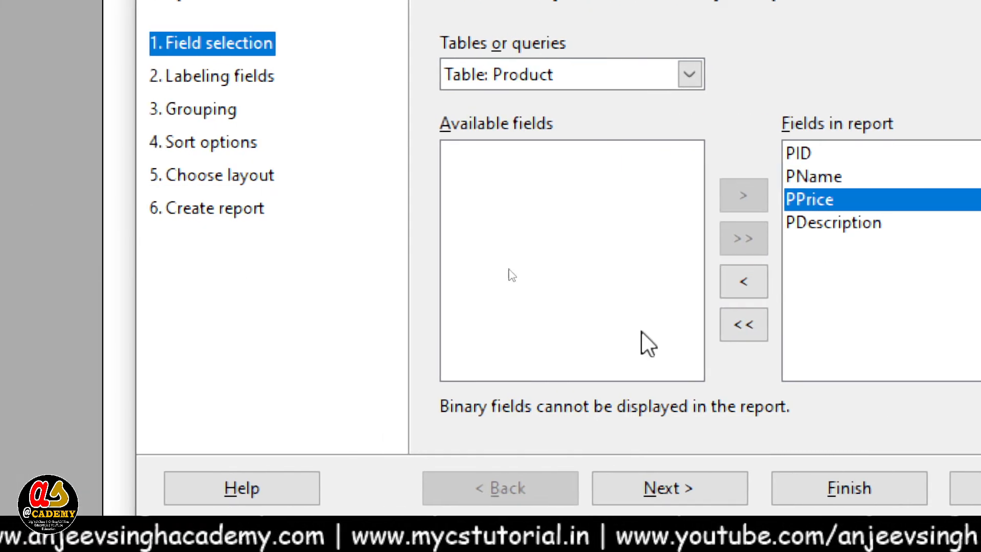
Step: Label the PID, PName, PPrice and PDescription fields as ID, Name, Price and Description, and accept the labels
click(715, 488)
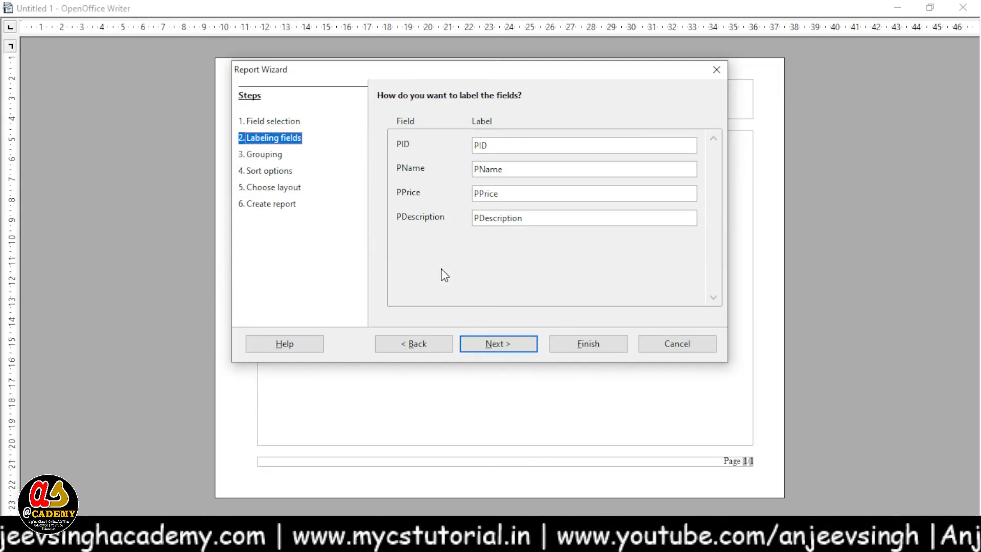
click(481, 146)
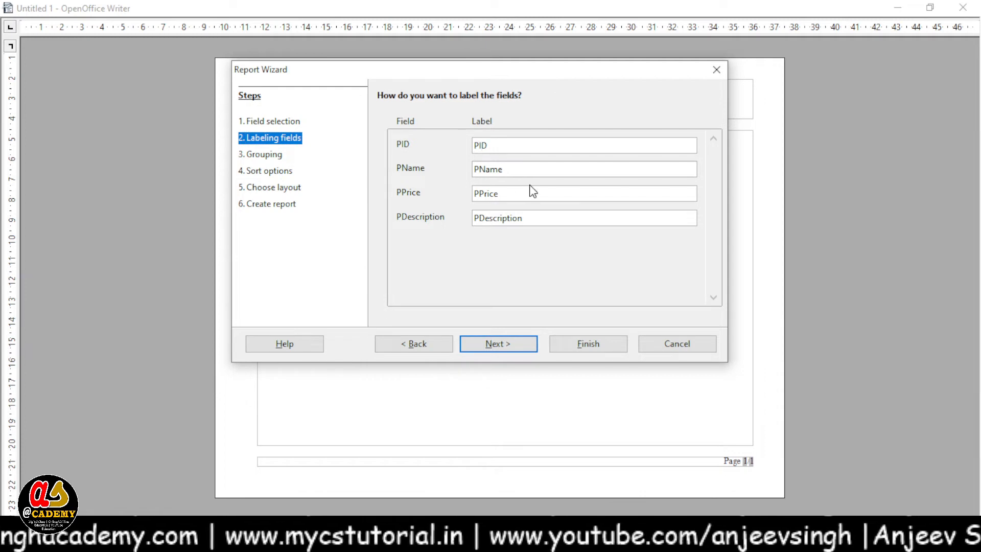
key(BackSpace)
key(BackSpace)
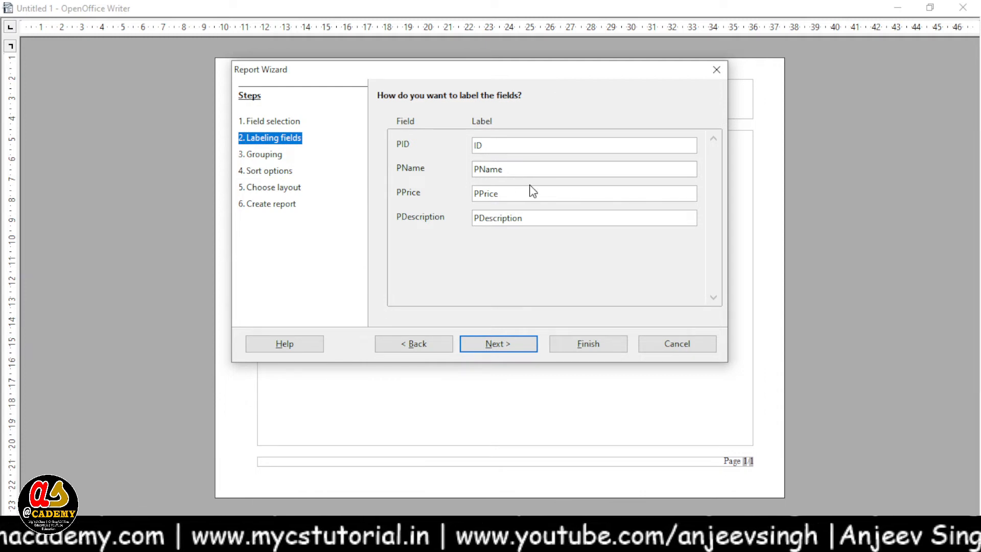
text(I)
click(480, 169)
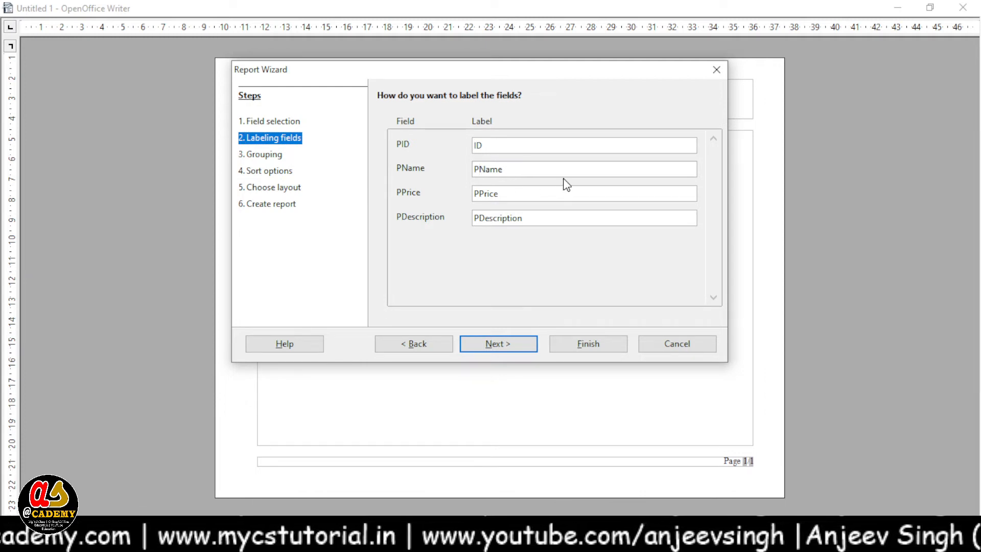
key(BackSpace)
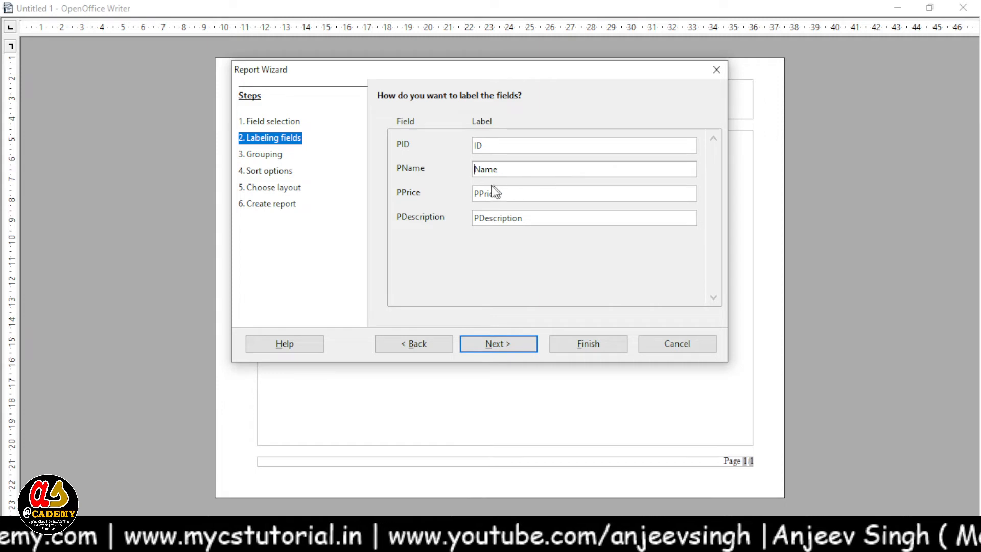
click(477, 193)
key(BackSpace)
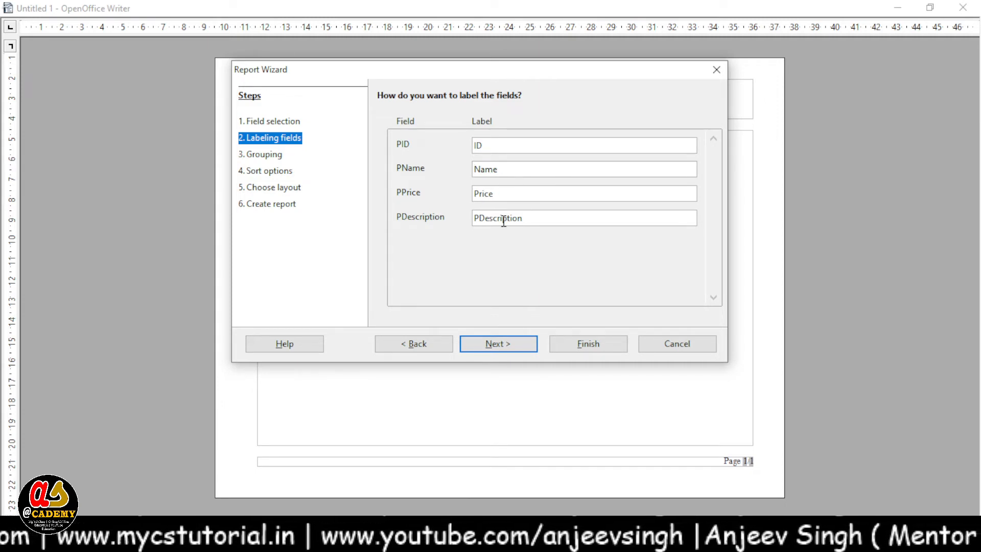
key(BackSpace)
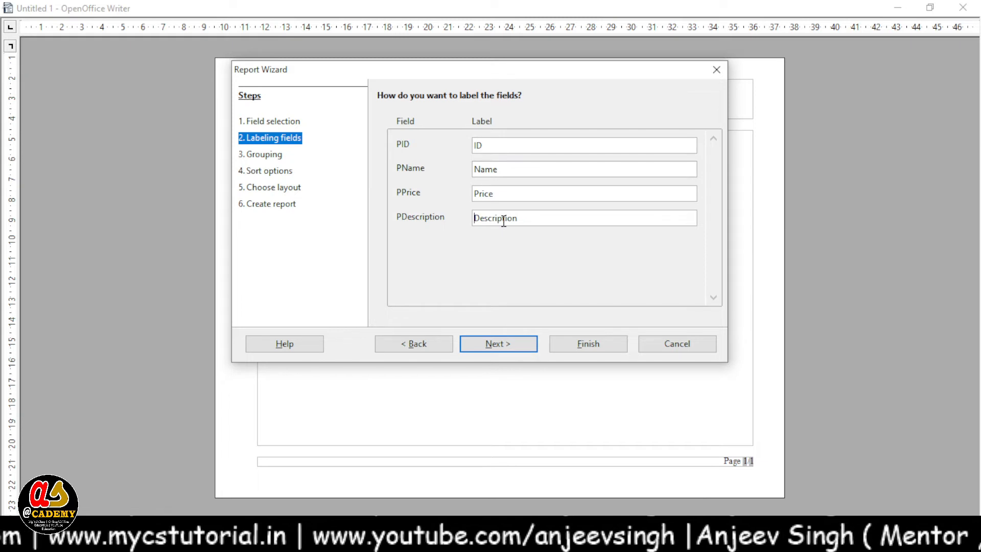
click(522, 351)
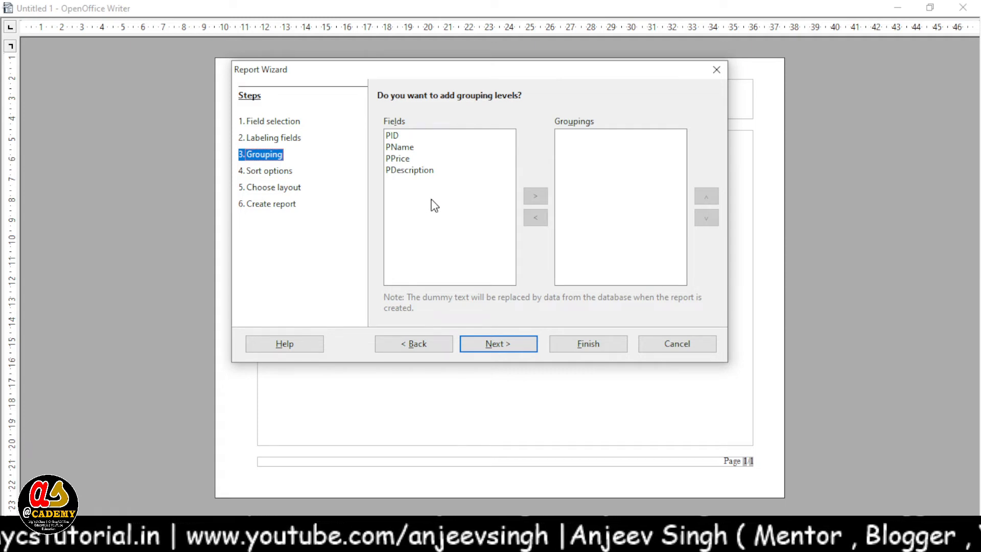
Step: Skip adding grouping levels and sort the report by PName in ascending order
click(508, 346)
click(598, 148)
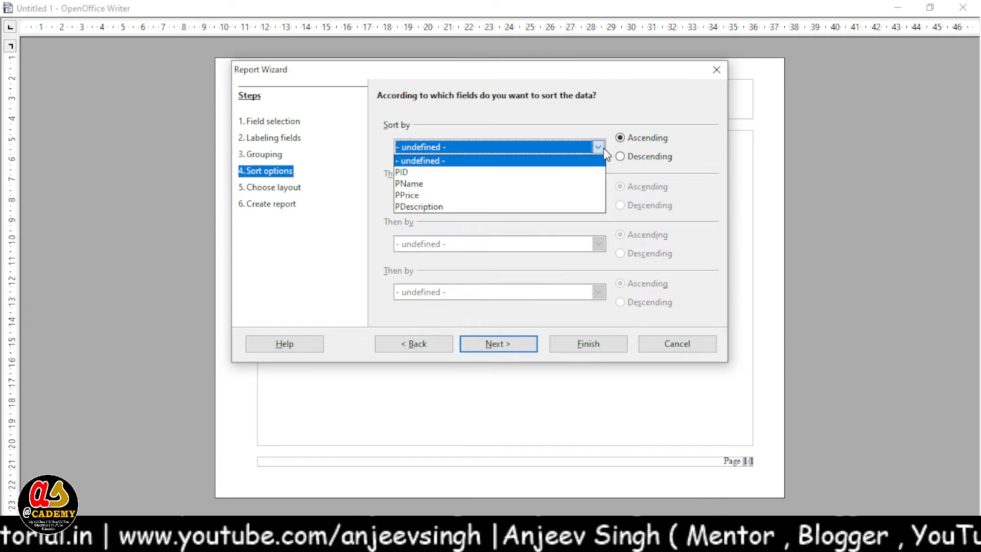
click(456, 189)
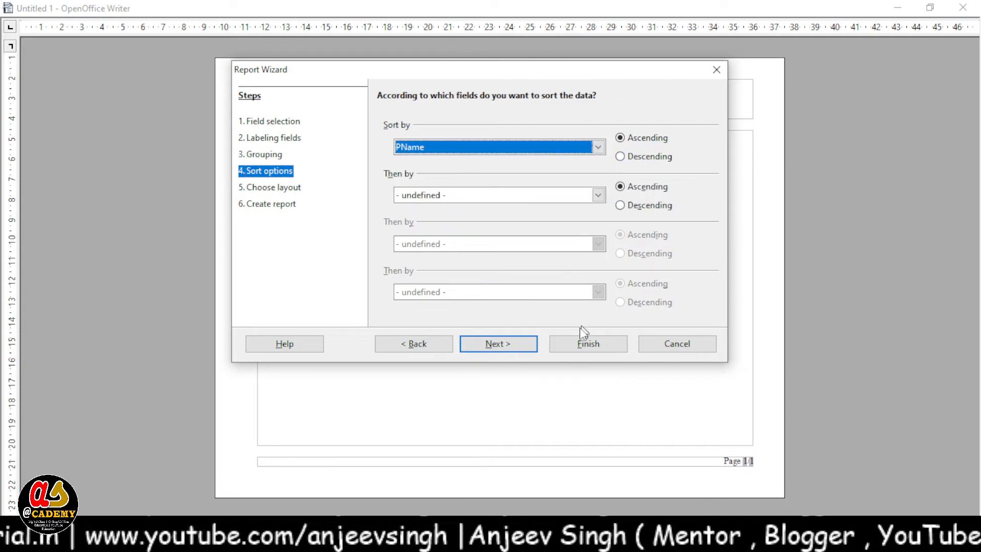
click(527, 343)
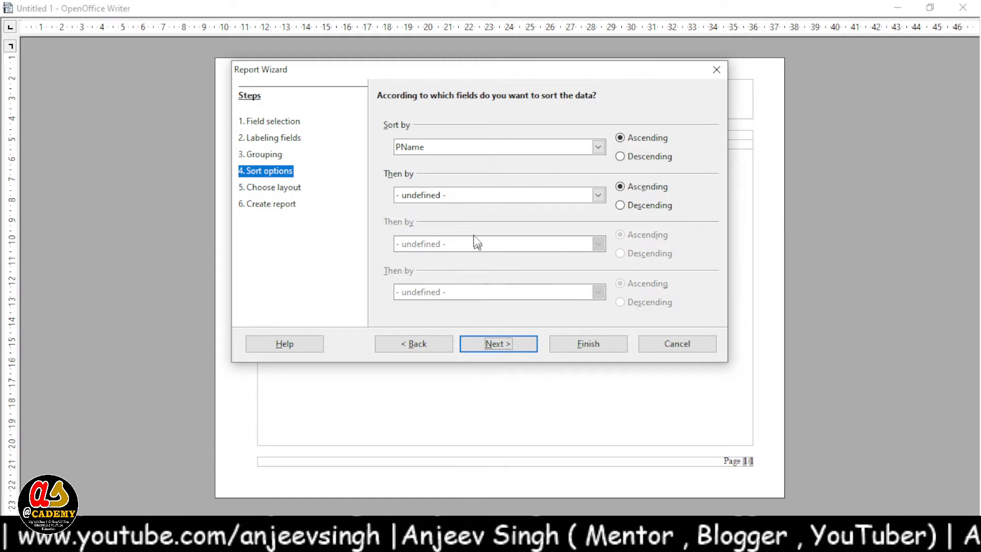
Step: Set the report's data layout to Align Left - Border, moving the wizard window aside to see the report page
click(511, 347)
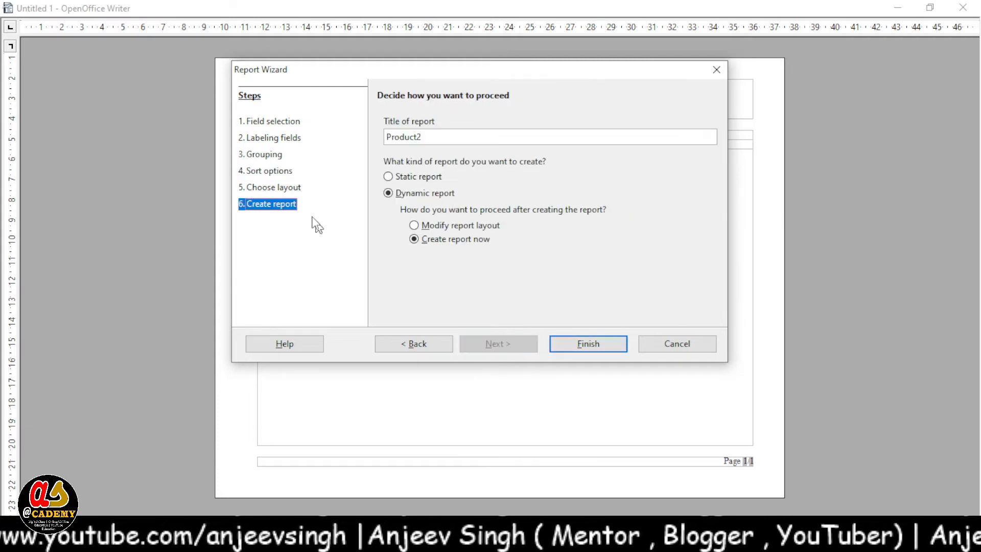
click(280, 188)
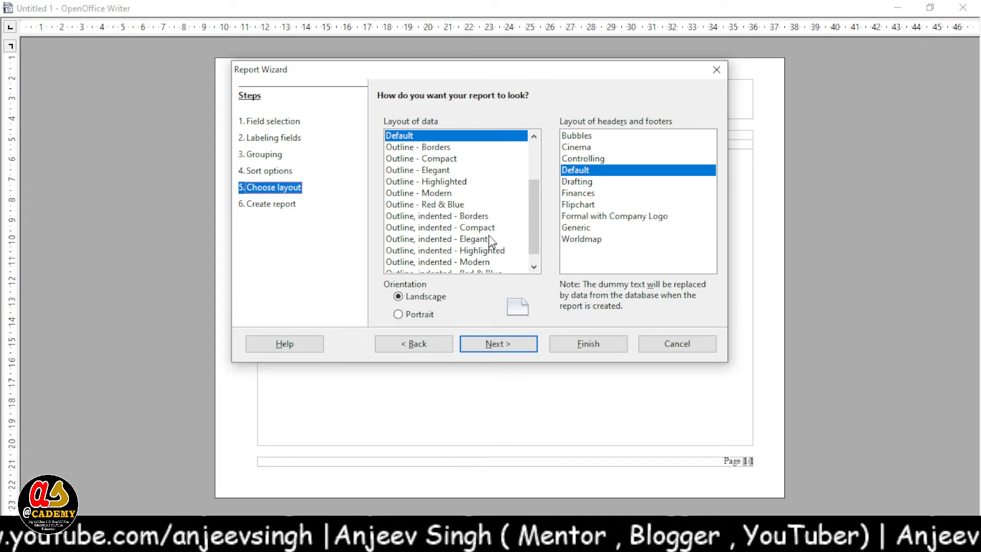
drag(505, 70, 553, 177)
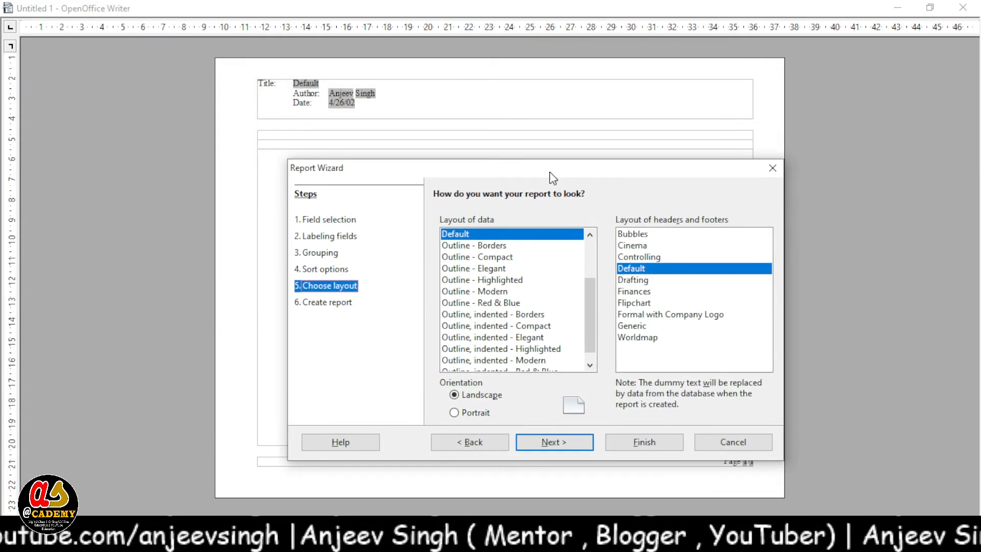
drag(590, 279, 590, 234)
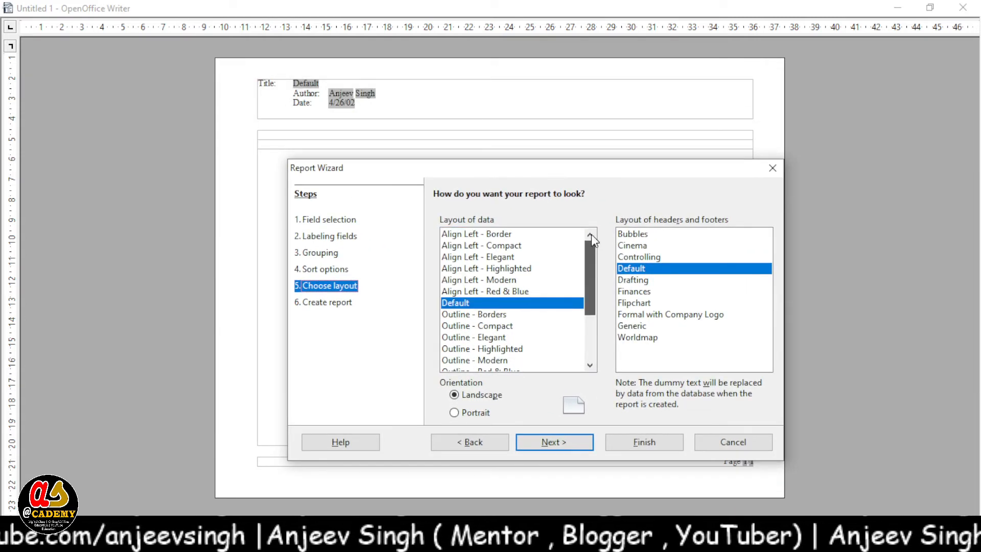
click(531, 239)
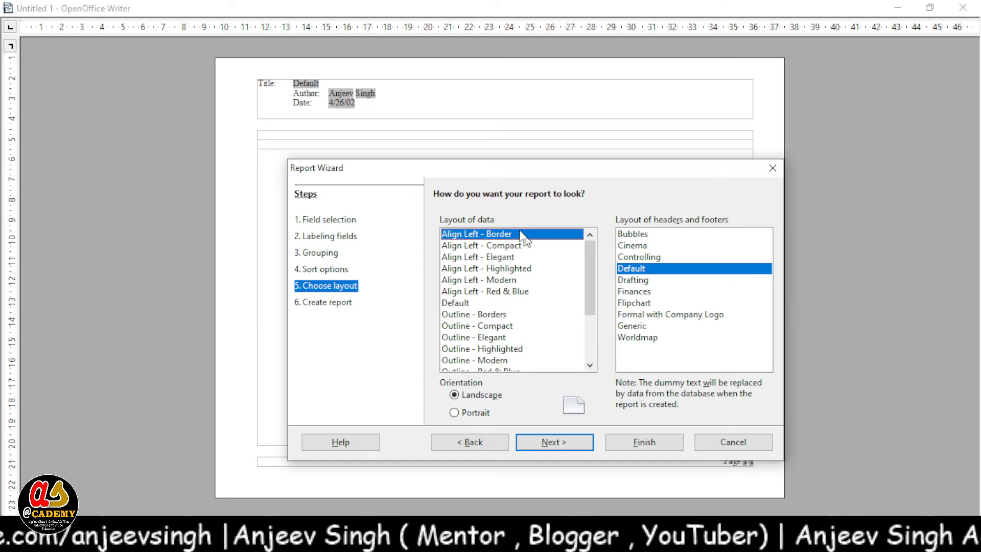
drag(536, 171, 566, 149)
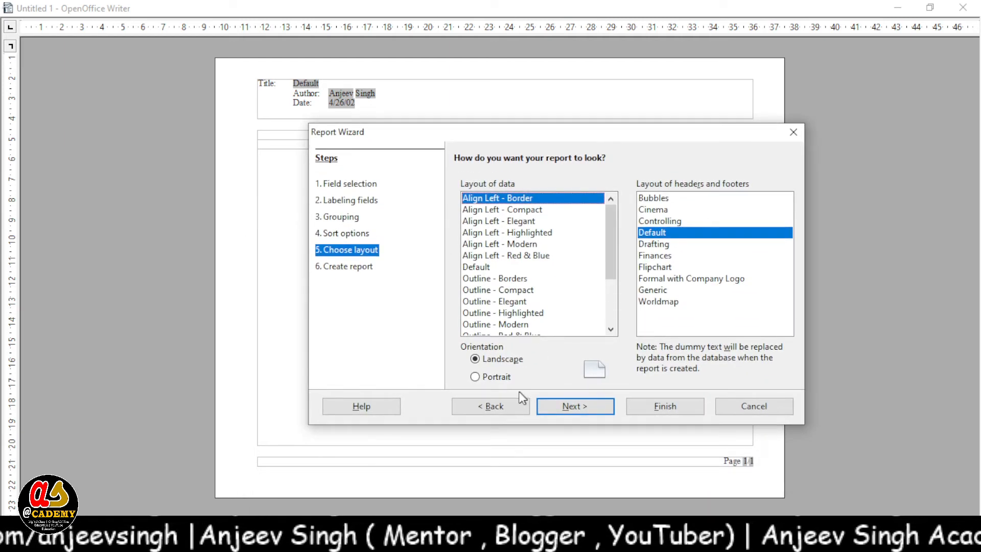
Step: Review the wizard's sorting, grouping and field label settings, and return to the sort options
click(515, 406)
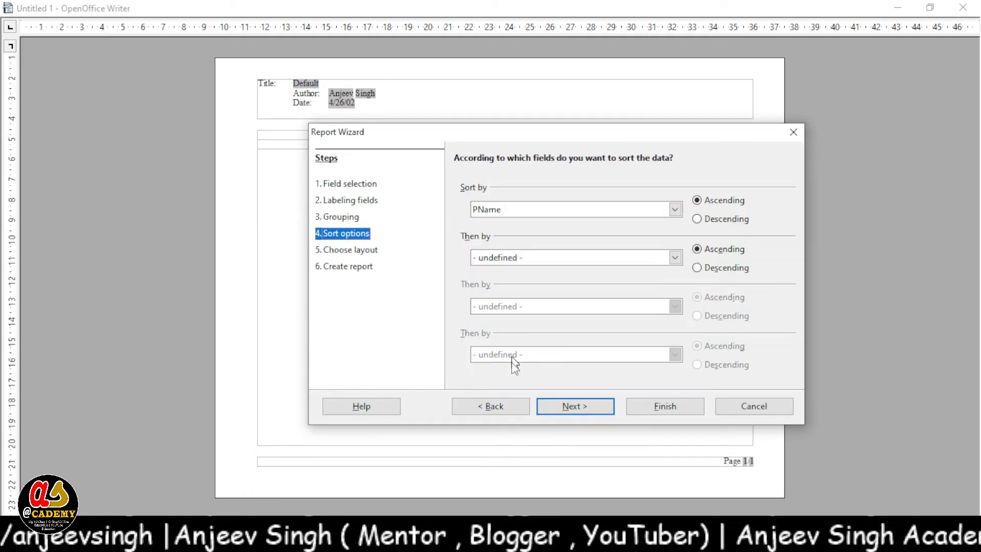
click(494, 408)
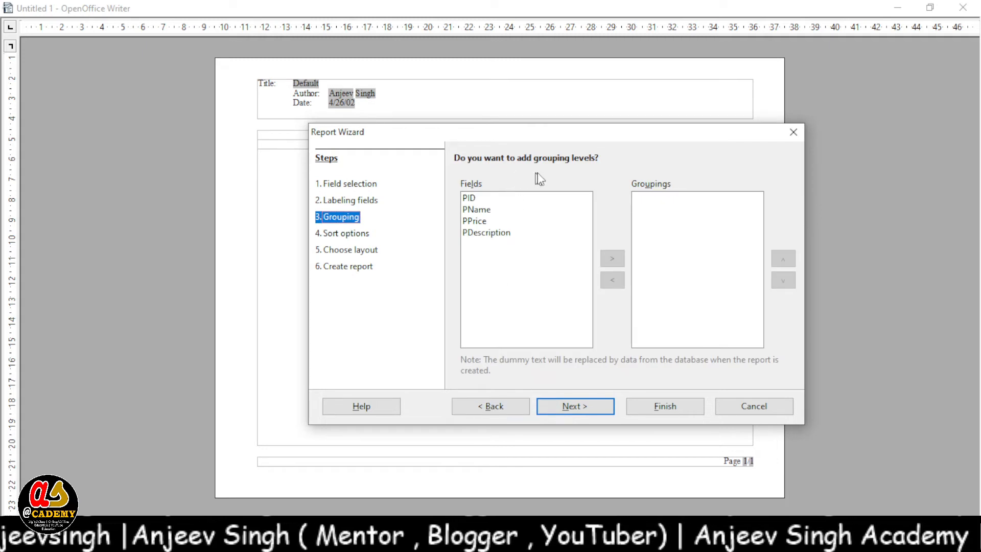
click(490, 413)
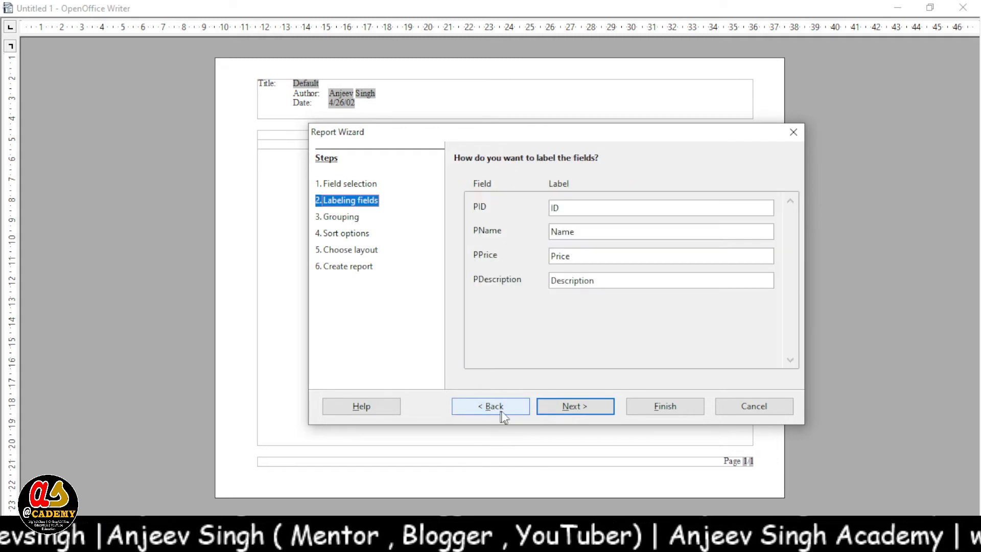
click(577, 406)
click(582, 408)
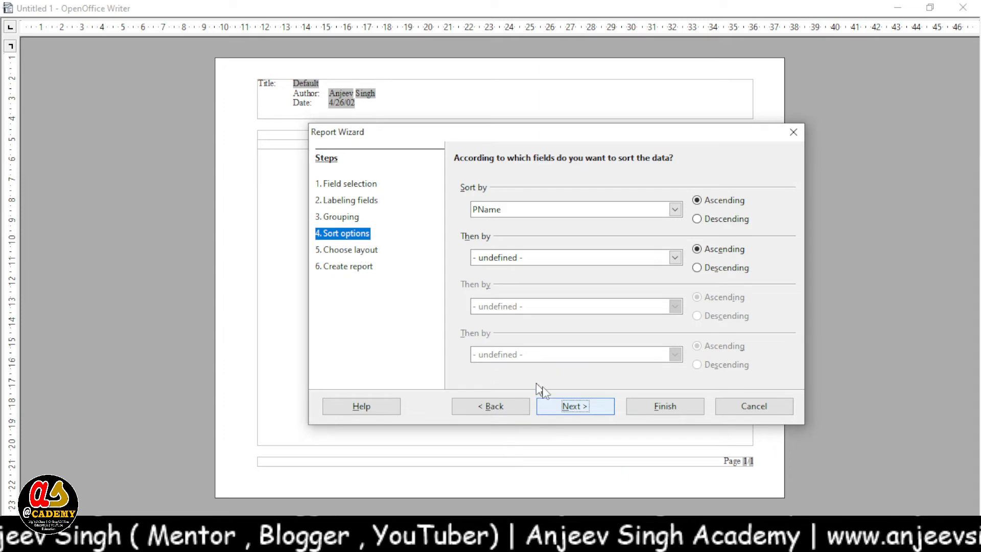
Step: Leave the frozen wizard, launch OpenOffice Base again and cancel the document recovery
key(alt+Tab)
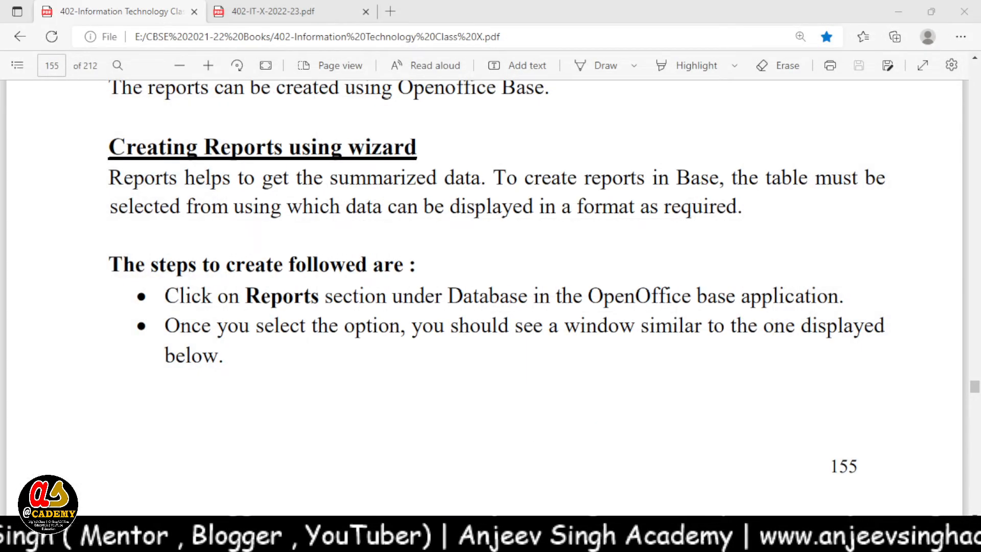
key(super)
click(92, 534)
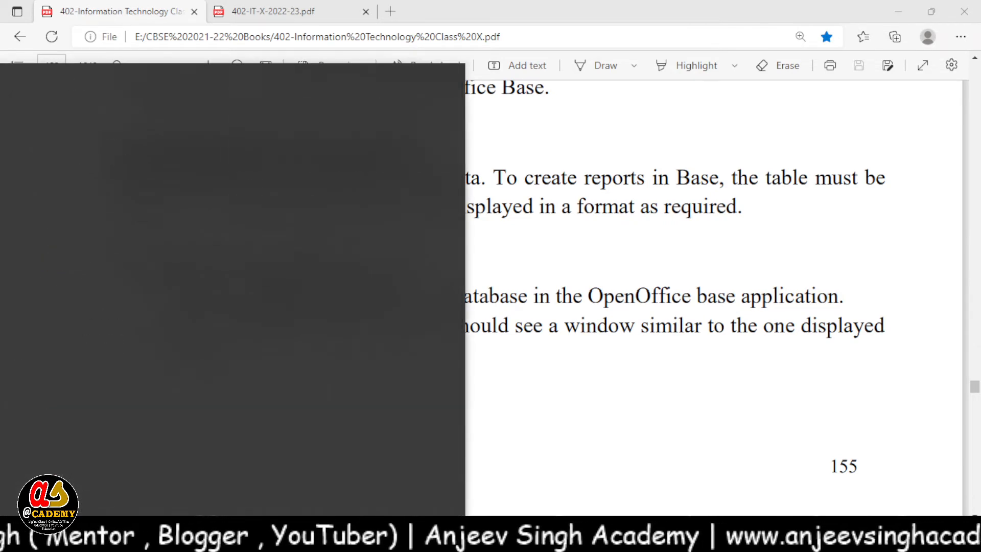
text(open)
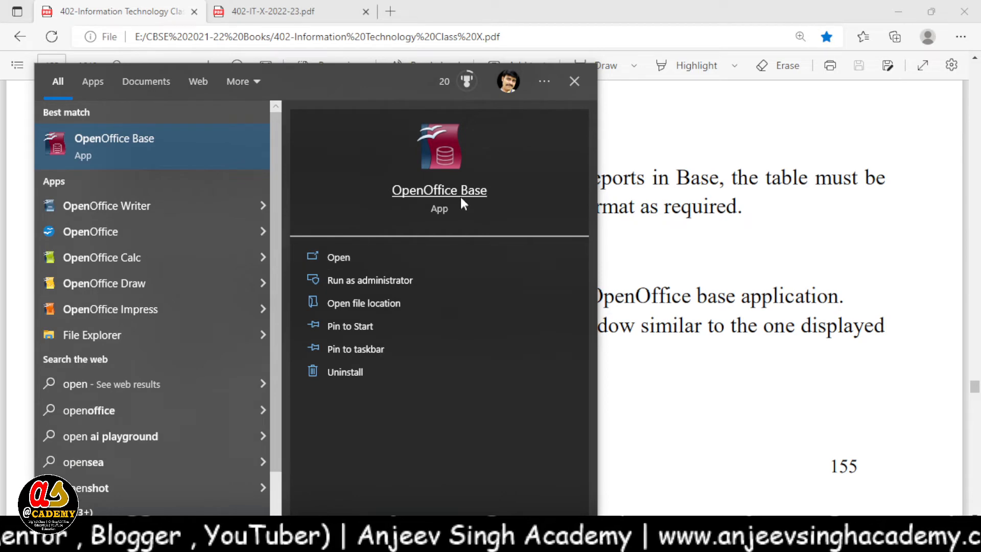
click(461, 201)
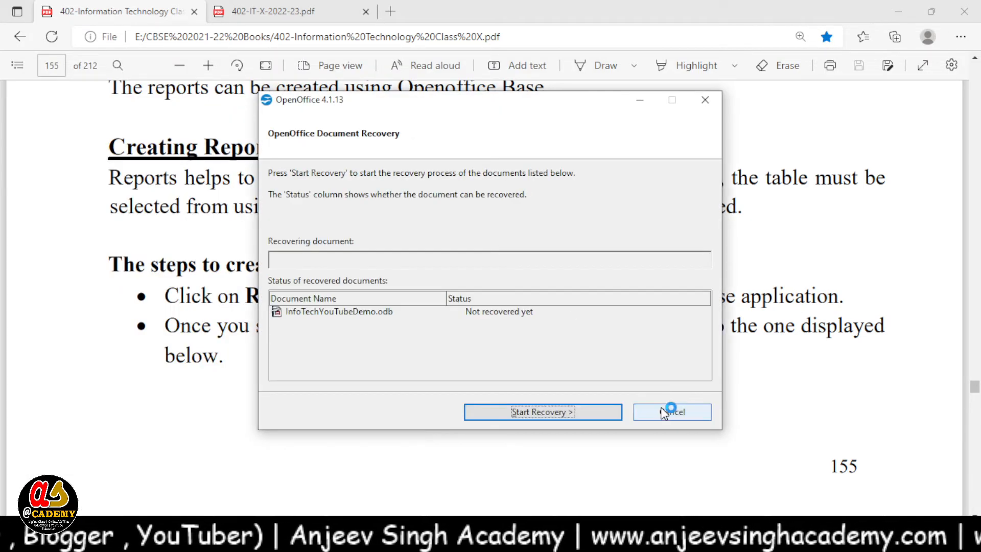
click(664, 413)
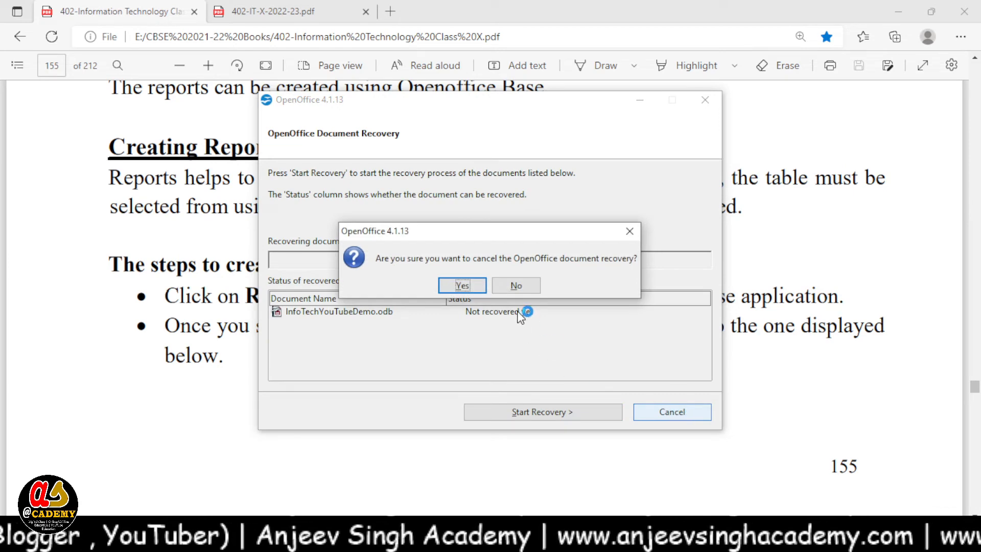
click(471, 295)
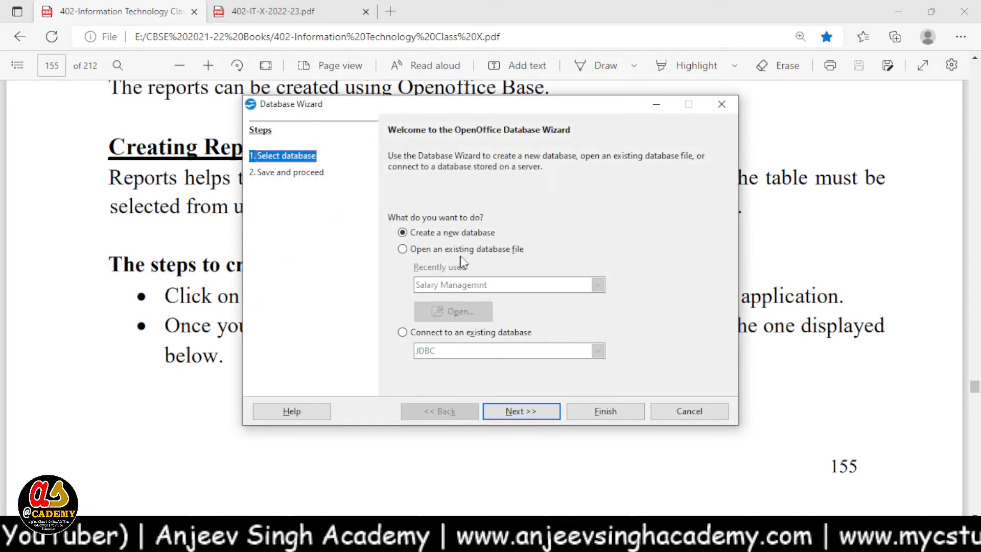
Step: Open the existing database file InfoTechYouTubeDemo from the recently used databases
click(475, 251)
click(478, 284)
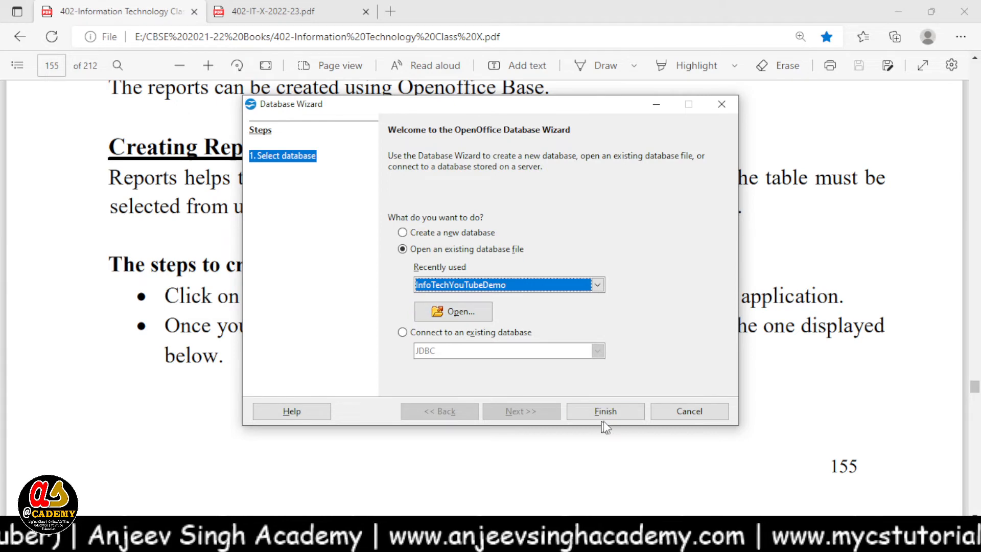
click(614, 413)
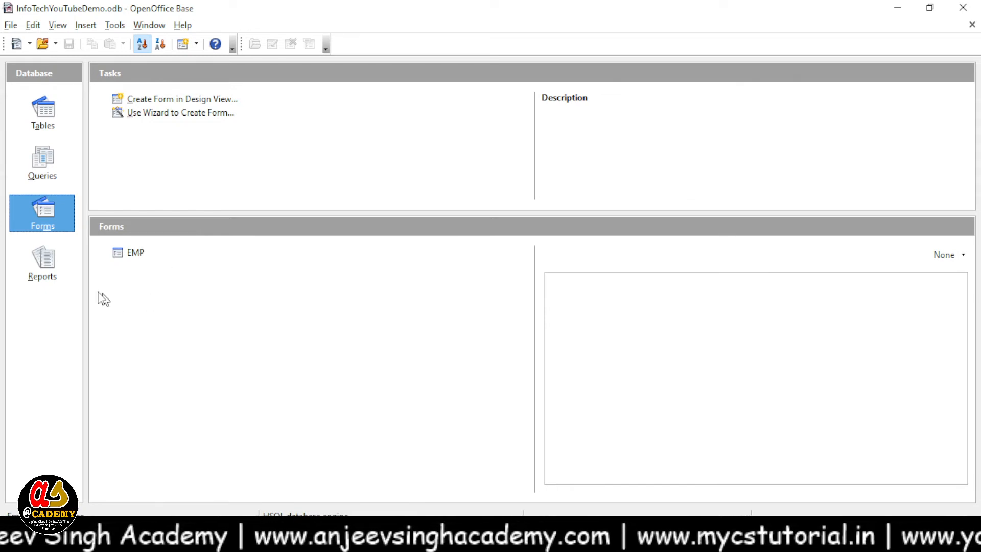
Step: Start the Report Wizard and add all fields of the Product table to the new report
click(53, 264)
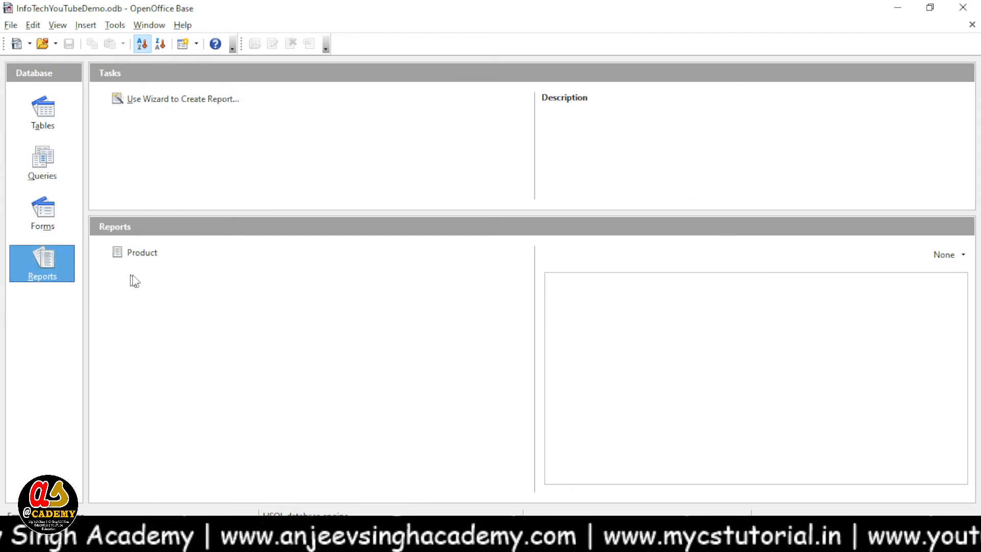
click(203, 104)
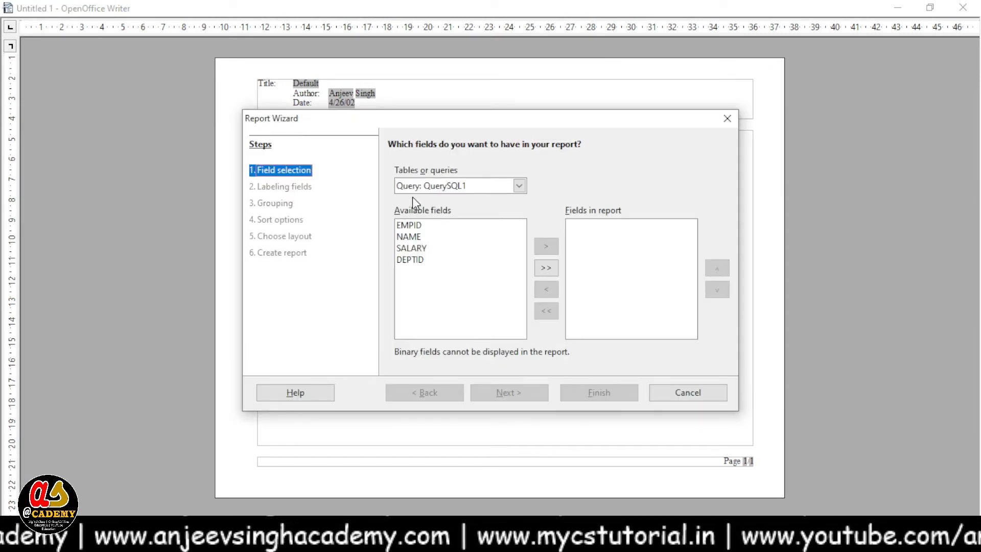
click(475, 189)
click(458, 257)
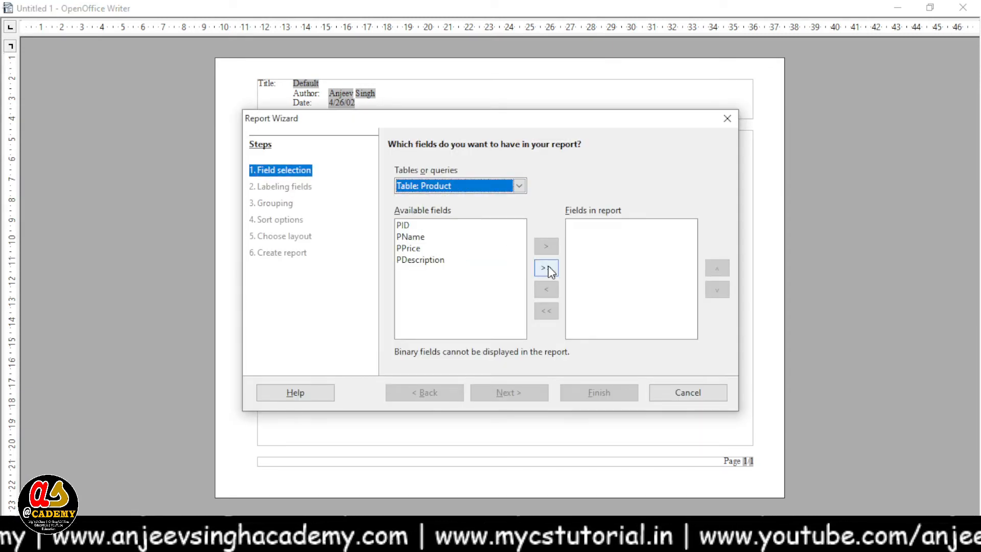
click(547, 269)
click(536, 395)
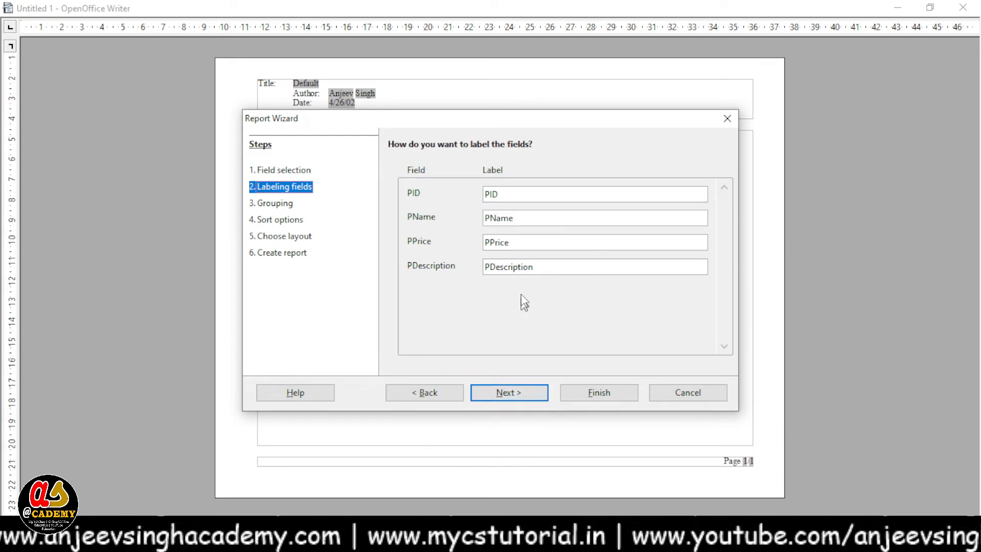
Step: Label the PPrice and PDescription fields as Price and Description, and accept the labels
click(493, 266)
key(BackSpace)
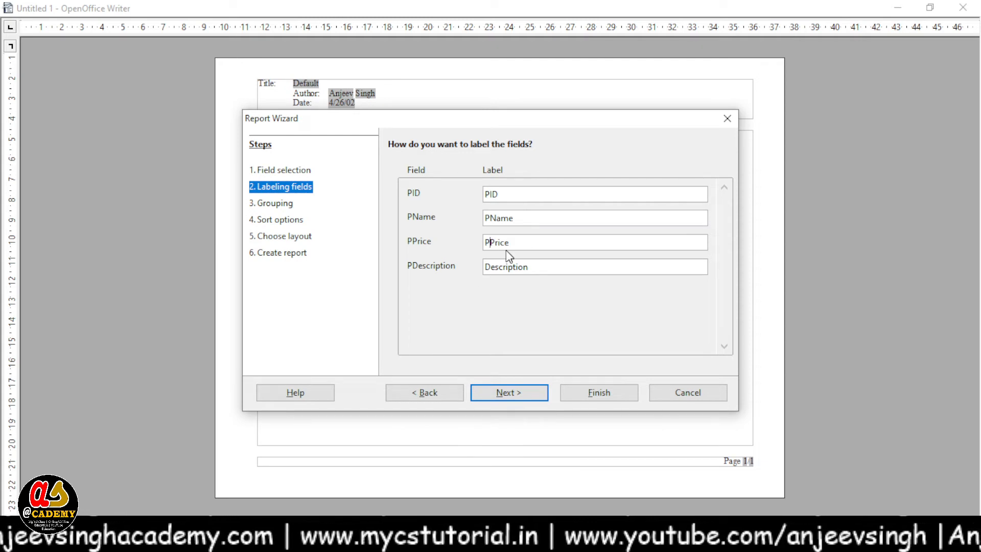
click(523, 401)
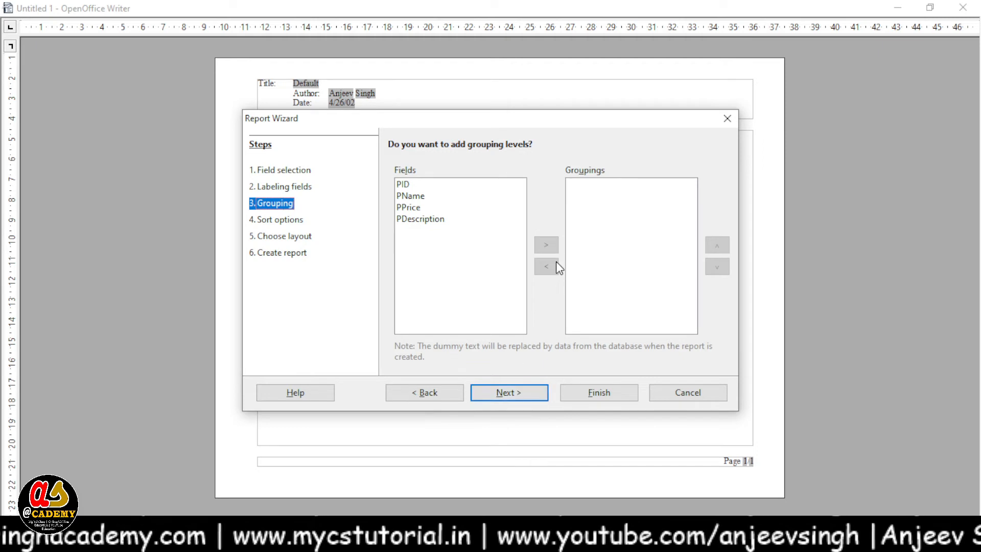
Step: Add no grouping levels and sort the report by PName in ascending order
click(531, 399)
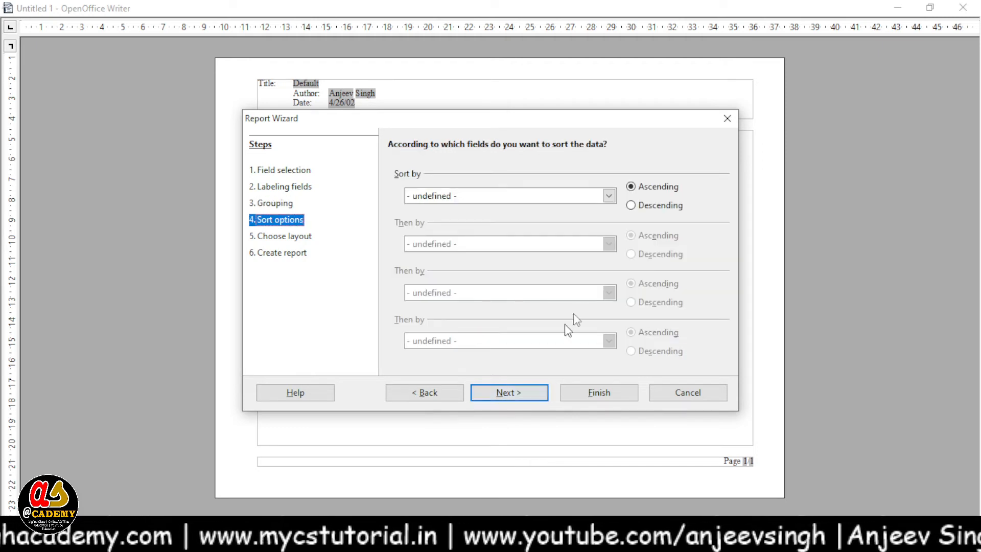
click(609, 199)
click(453, 233)
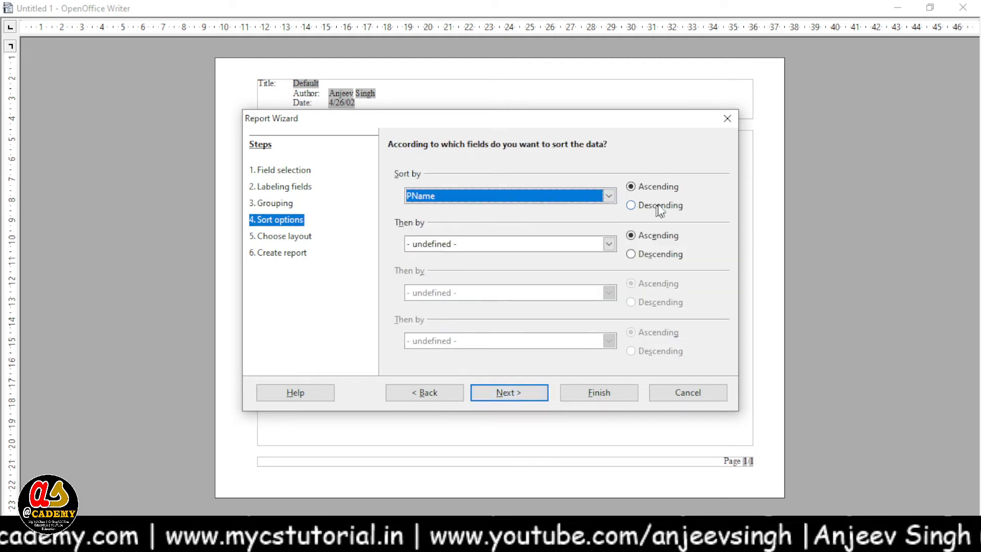
click(524, 397)
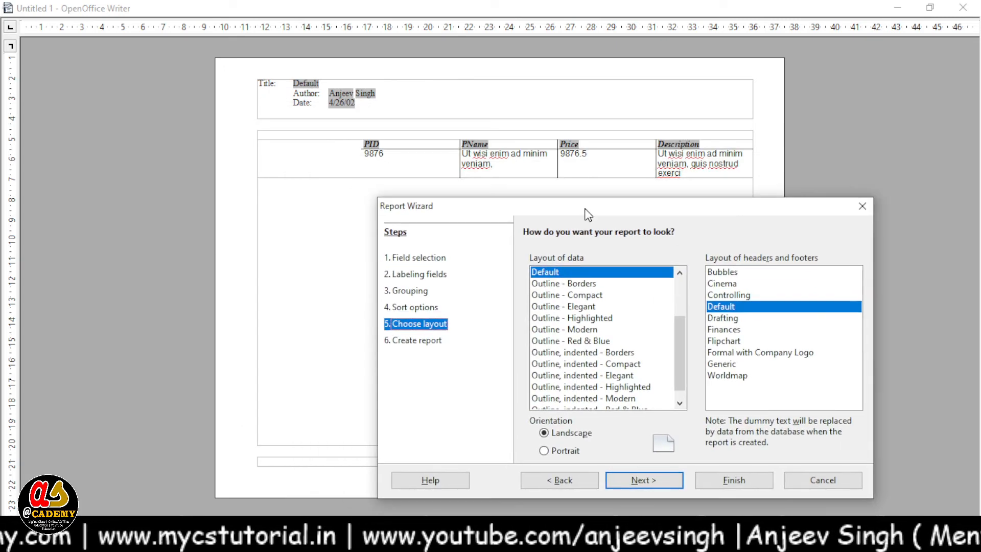
Step: Try the Align Left data layouts from Border to Red & Blue, and the Default layout, on the report page
drag(553, 341, 552, 304)
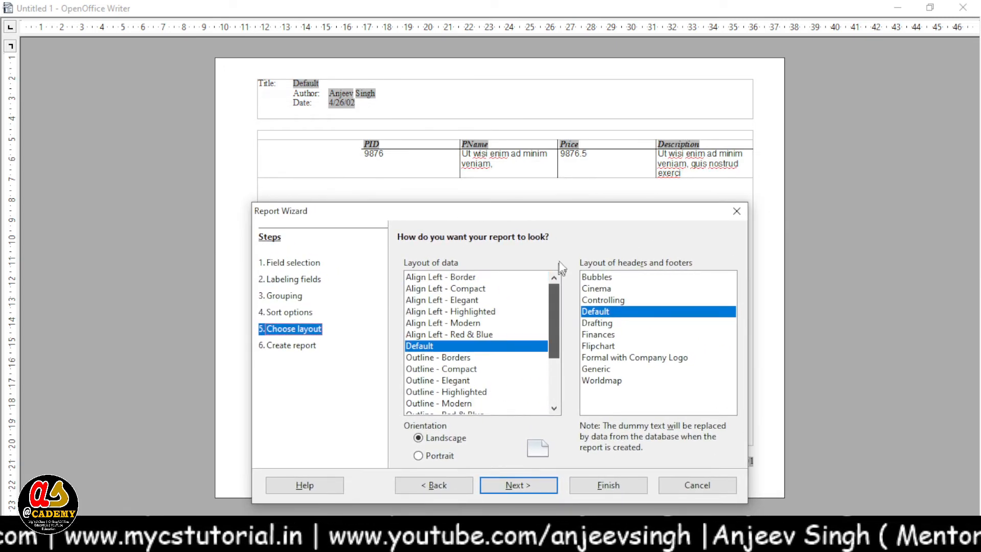
click(464, 279)
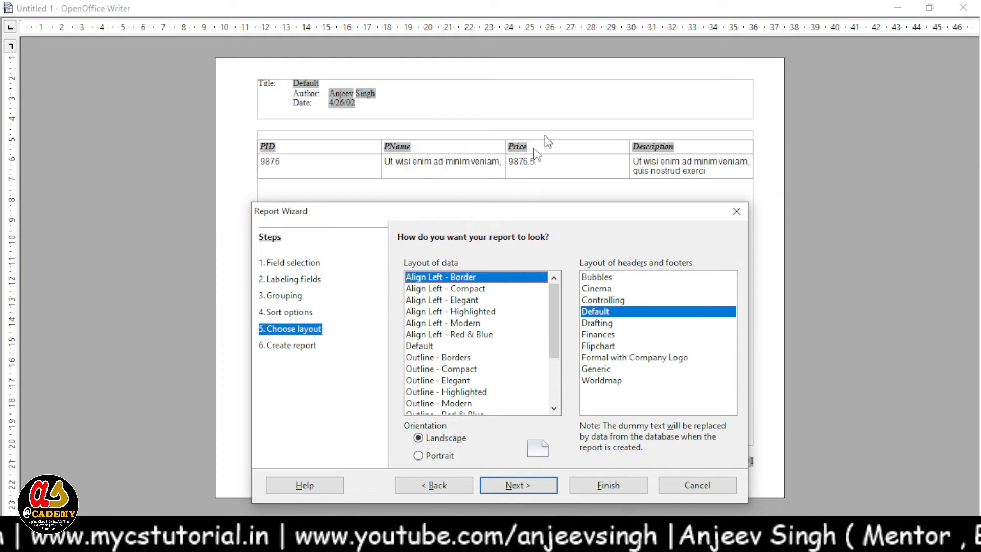
click(469, 288)
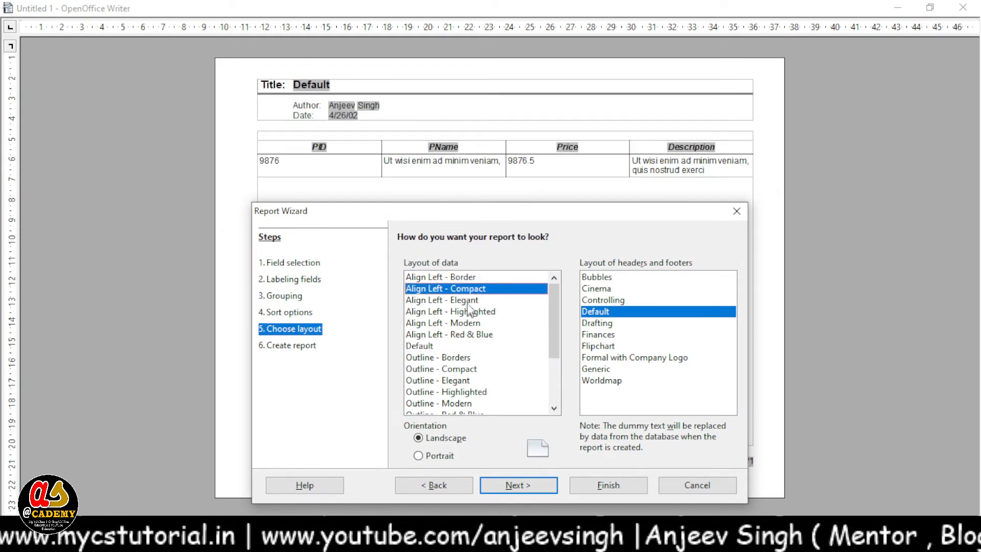
click(467, 300)
click(465, 322)
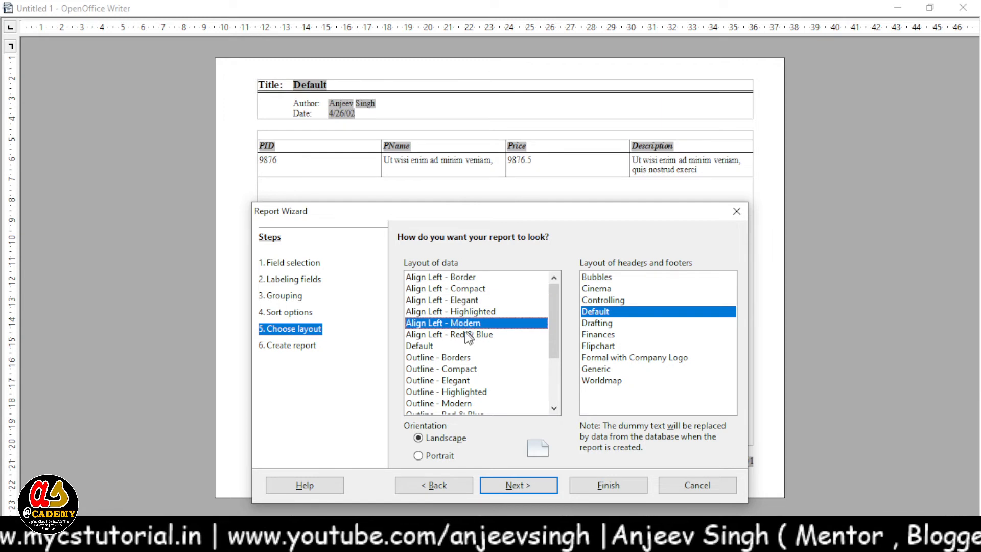
click(466, 334)
click(434, 346)
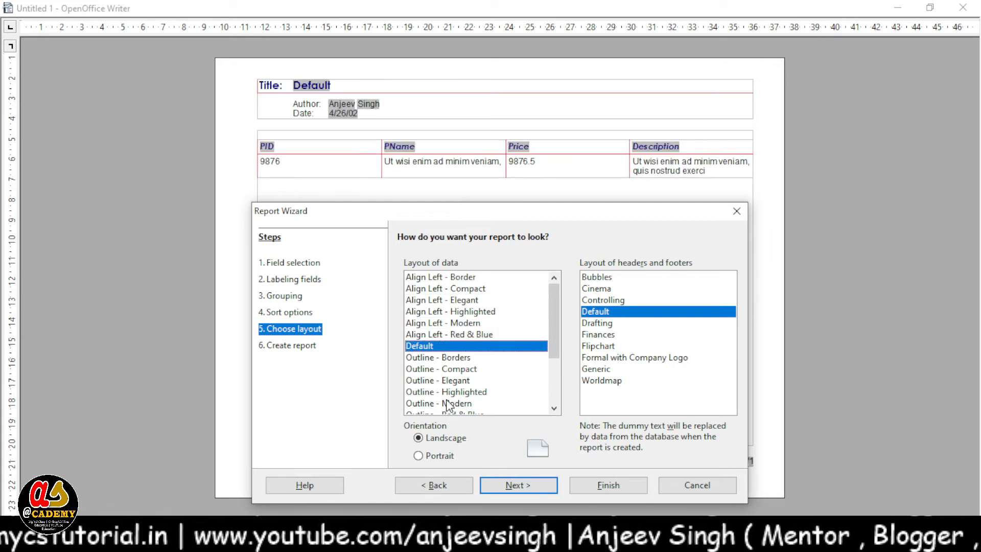
Step: Try several Outline data layouts, and set the report's data layout to Align Left - Elegant
click(446, 368)
click(465, 403)
scroll(458, 392, down, 2)
click(458, 392)
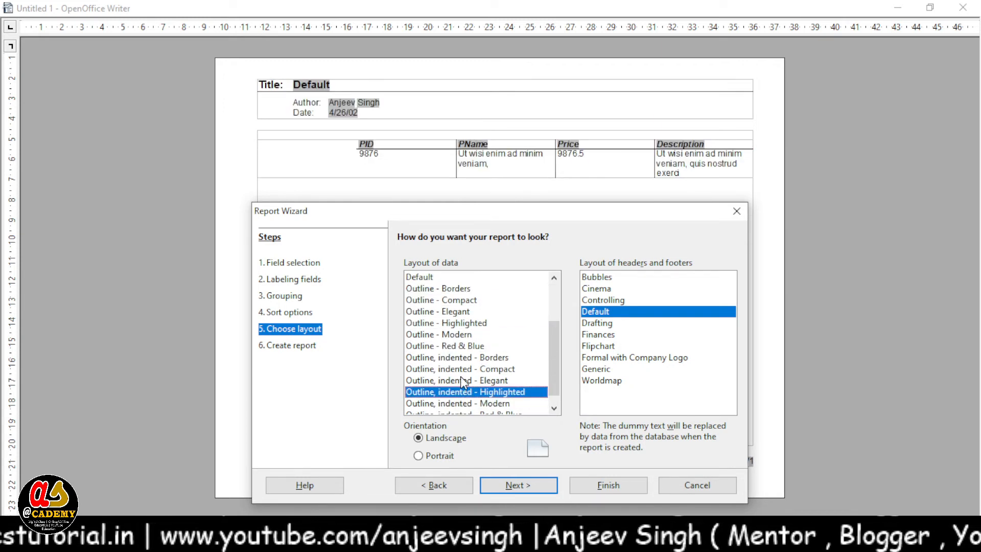
click(462, 380)
click(466, 403)
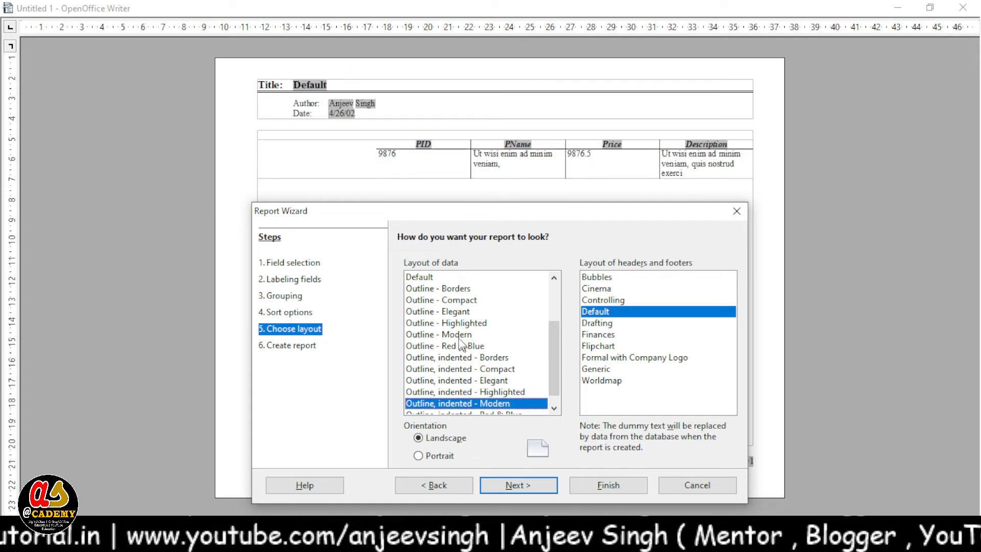
scroll(460, 342, up, 2)
click(464, 302)
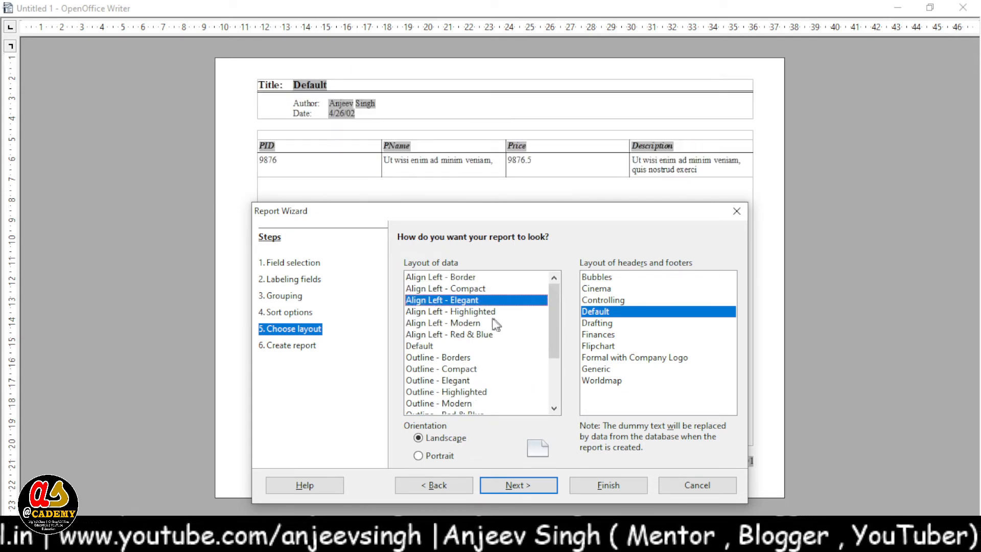
Step: Try the Bubbles, Cinema, Controlling and Default header and footer layouts, moving the wizard window off the report header
click(609, 278)
drag(593, 213, 523, 173)
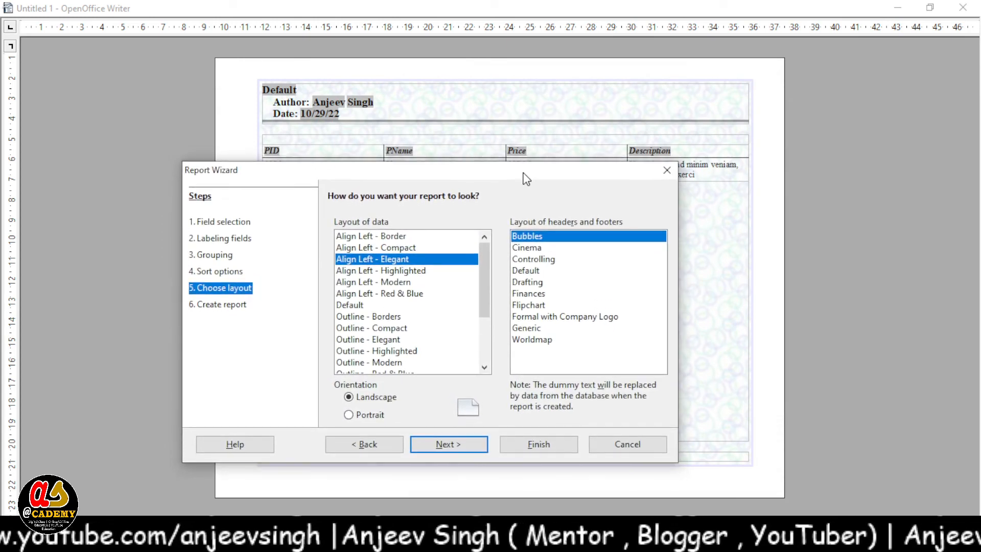
click(537, 248)
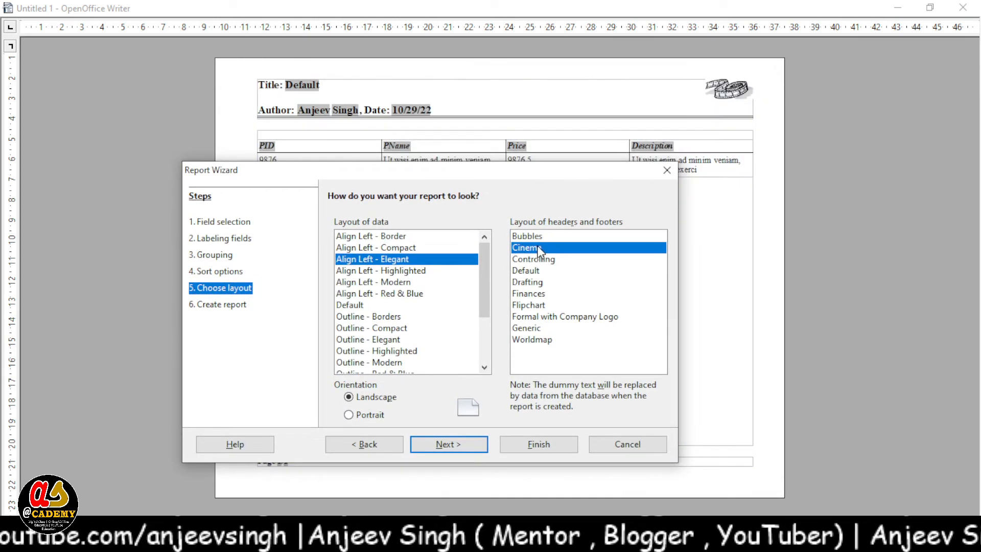
click(540, 259)
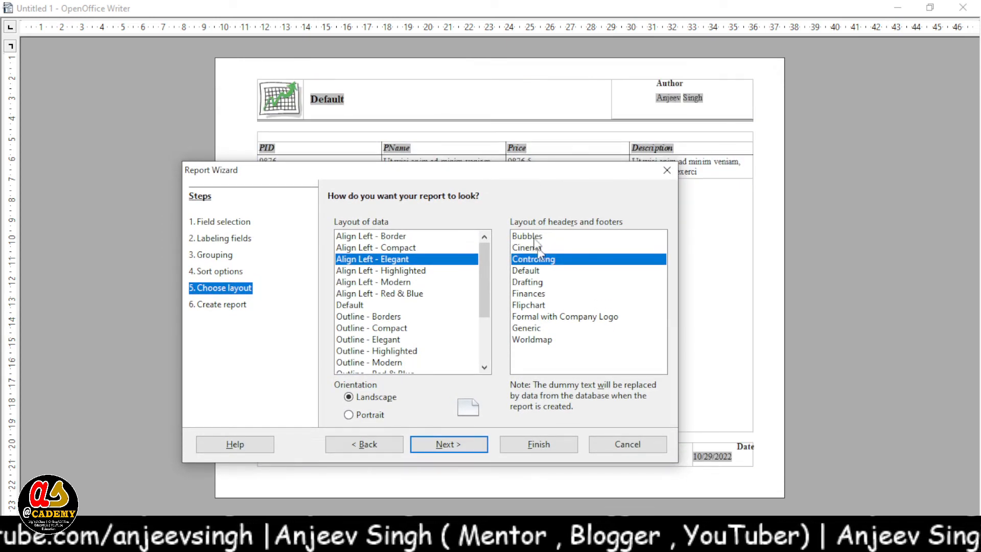
drag(533, 171, 477, 134)
click(474, 237)
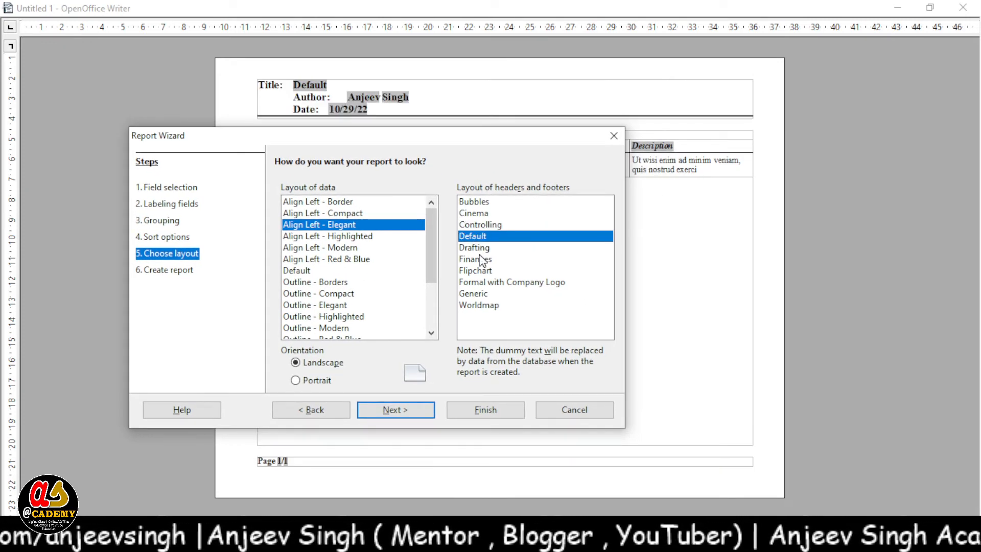
Step: Try the header and footer layouts from Drafting to Worldmap, set the layout to Generic and the page orientation to Portrait
click(480, 248)
click(482, 264)
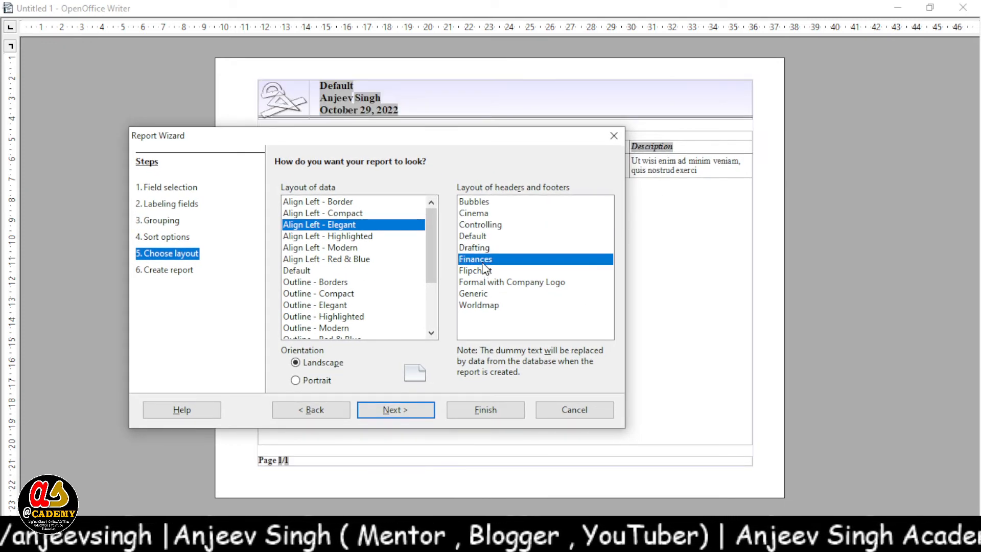
click(486, 272)
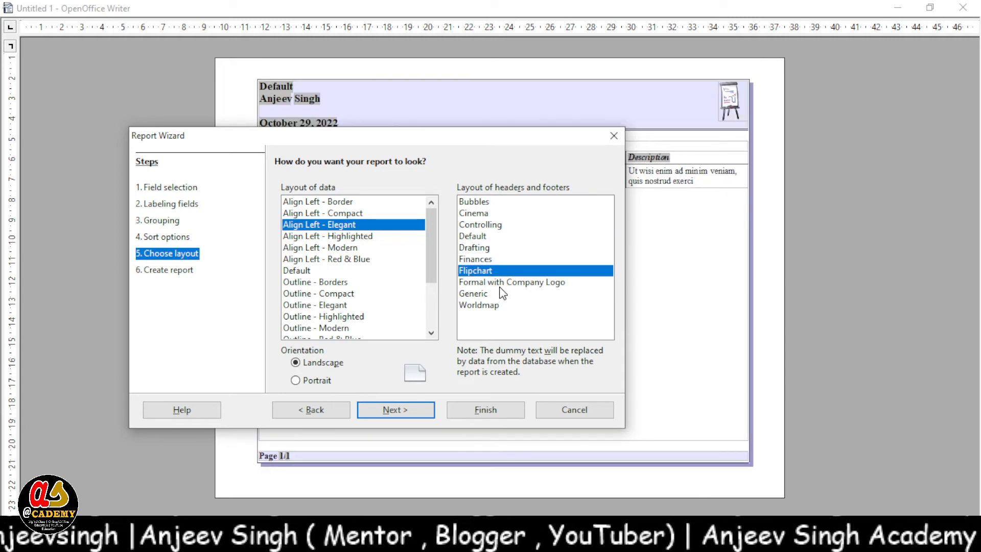
click(507, 285)
click(482, 295)
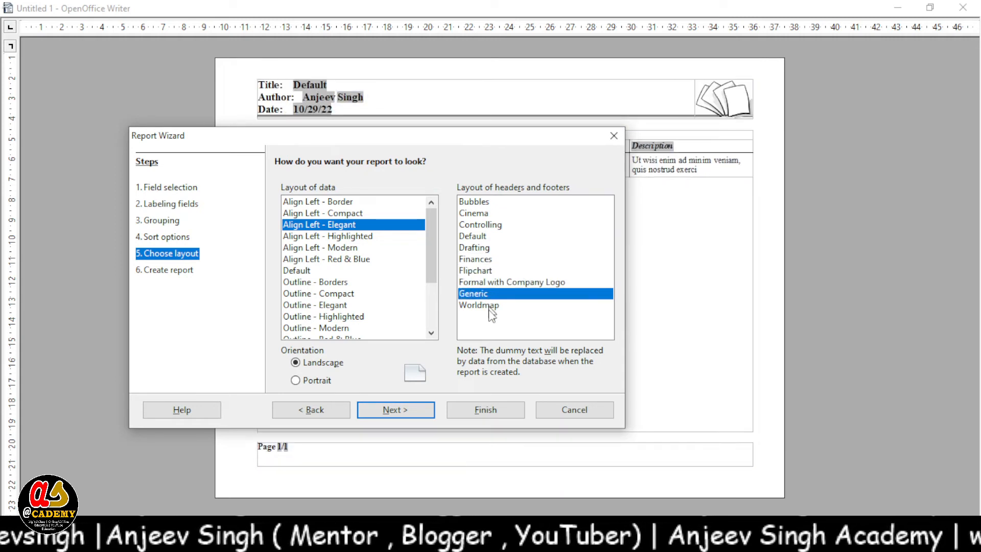
click(492, 305)
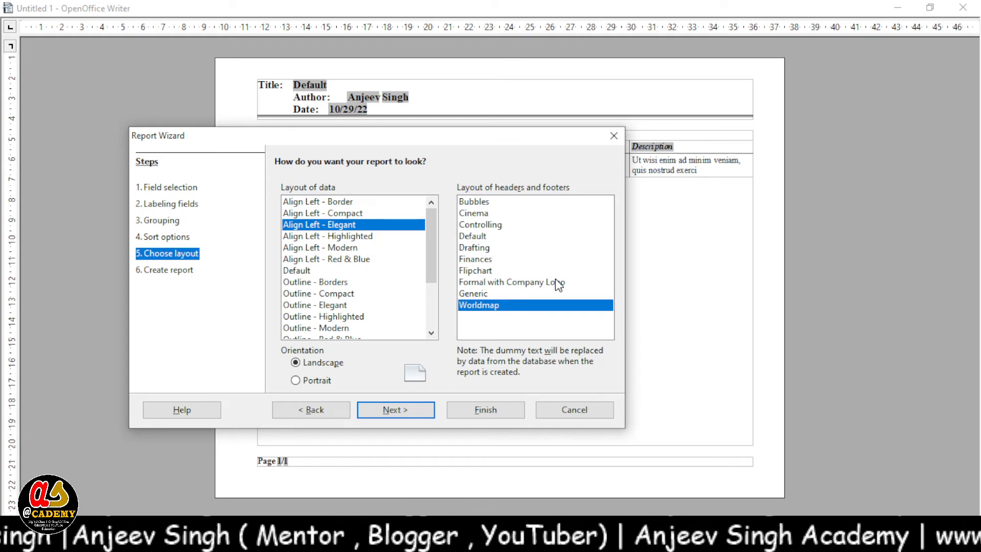
click(482, 294)
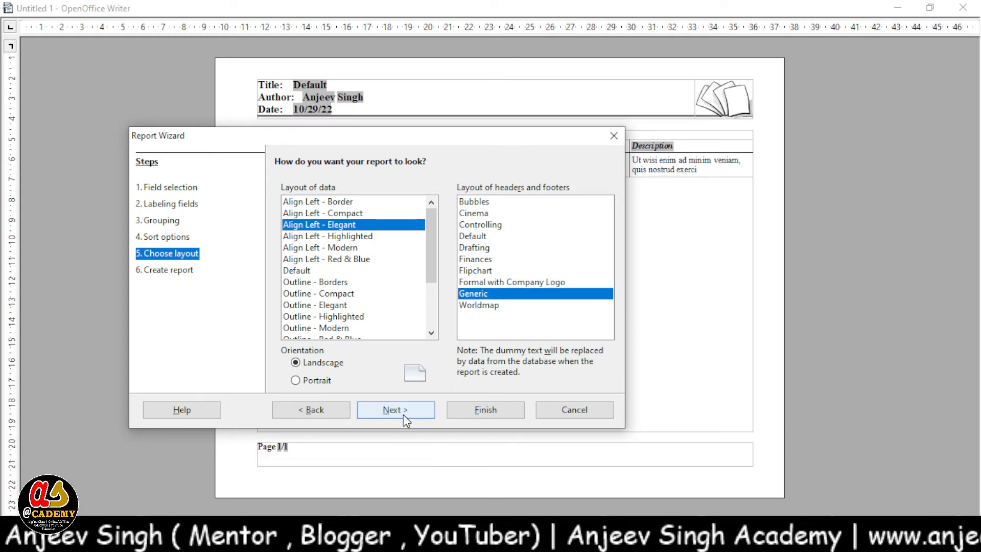
click(309, 382)
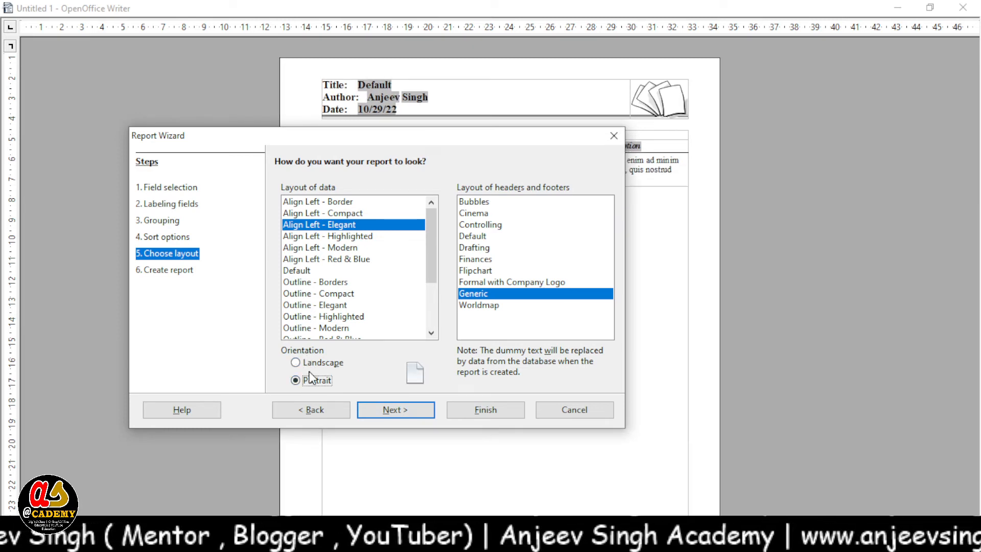
Step: Set the page orientation to Landscape and title the report Product Report
click(317, 363)
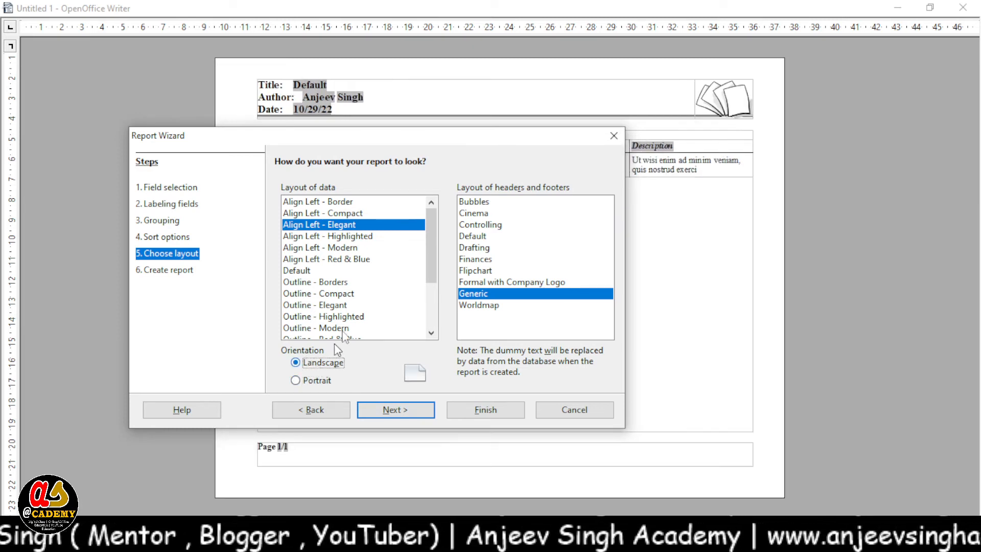
drag(402, 138, 502, 133)
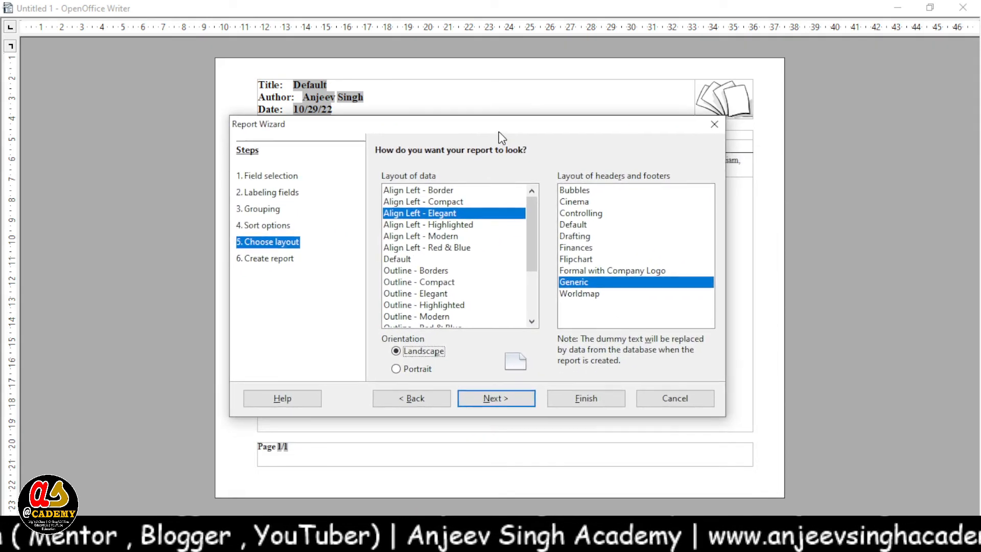
click(493, 406)
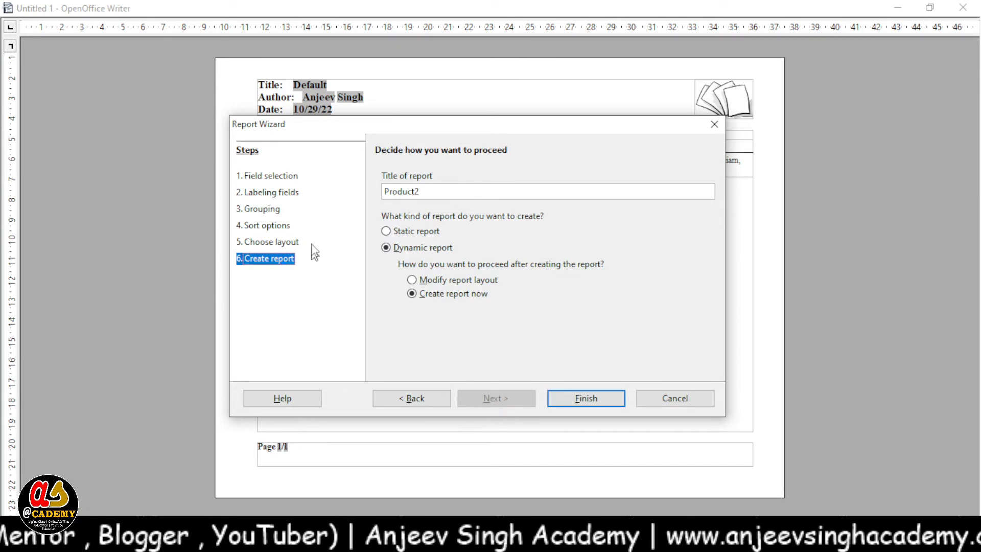
click(444, 187)
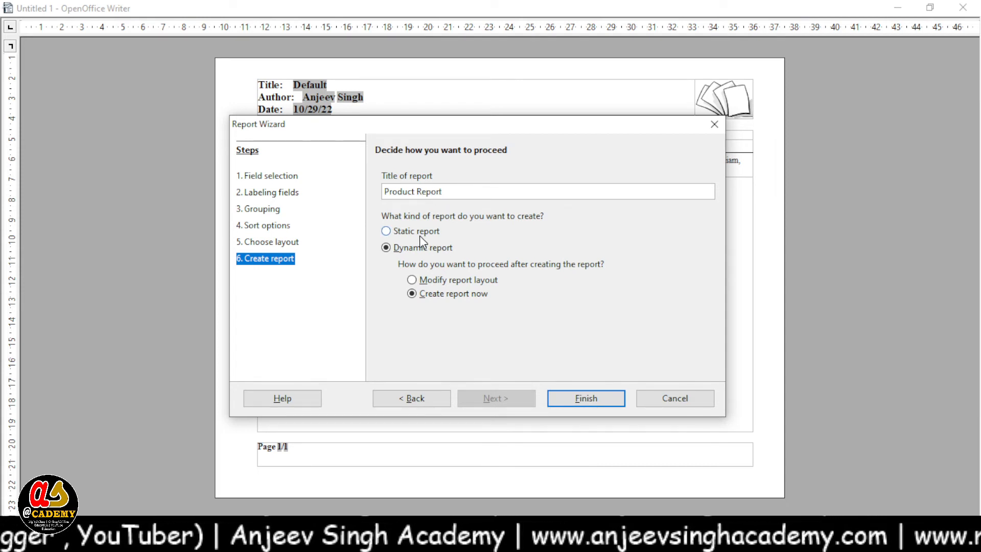
Step: Try the static report and modify layout options, keep a dynamic report that is created now, and finish the wizard
click(419, 235)
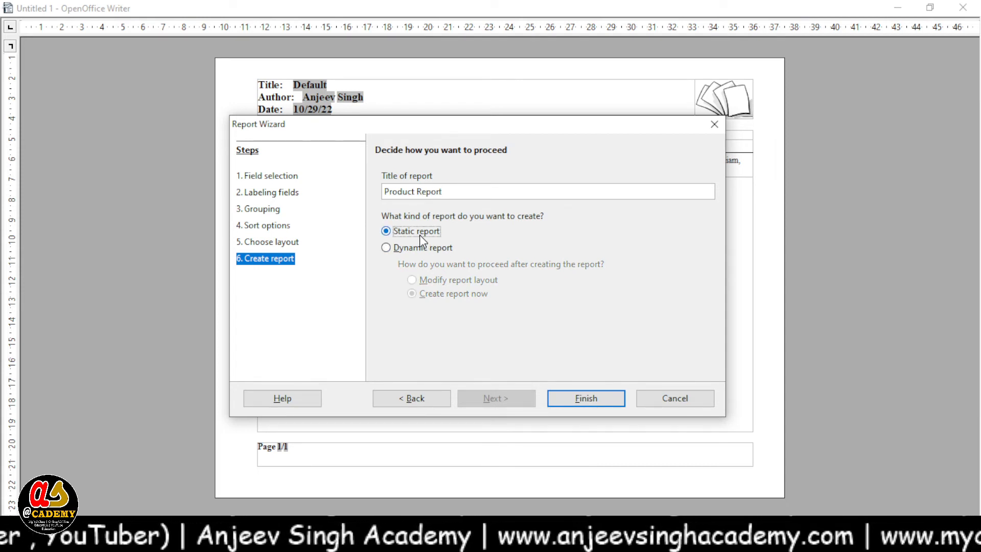
click(419, 248)
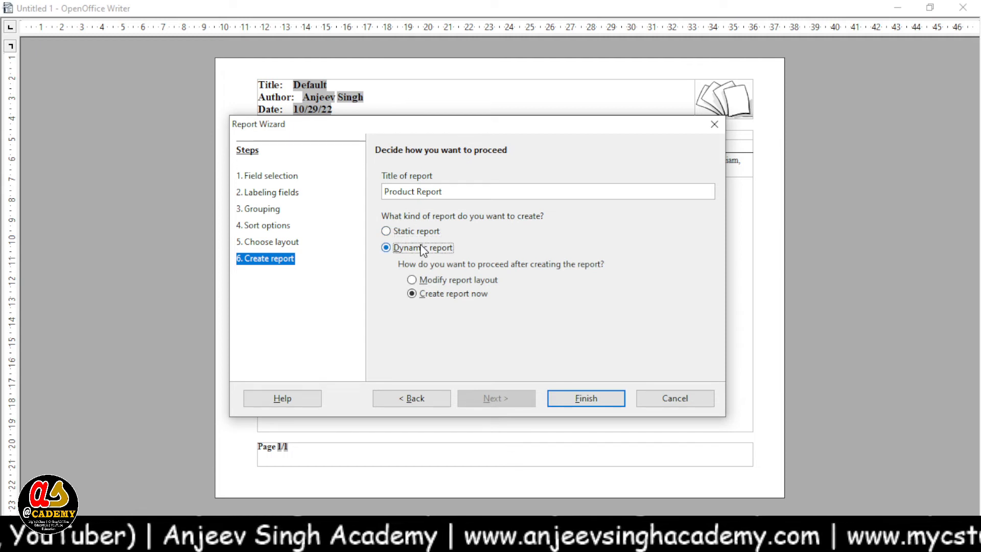
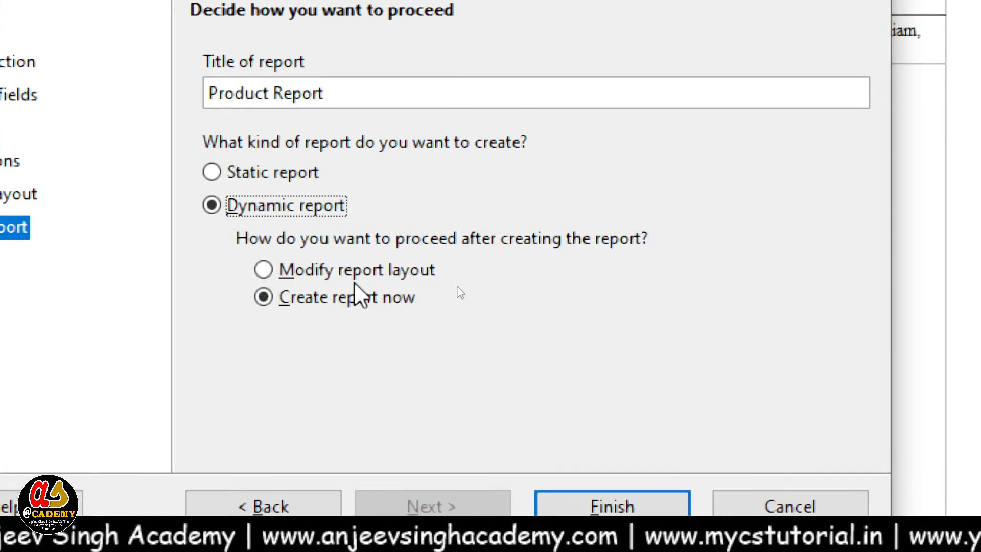
click(372, 274)
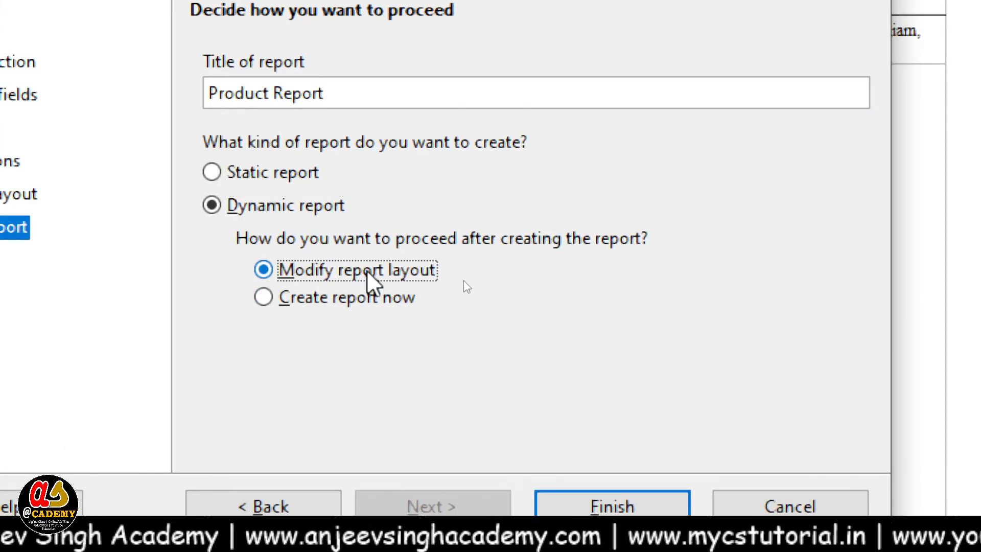
click(384, 301)
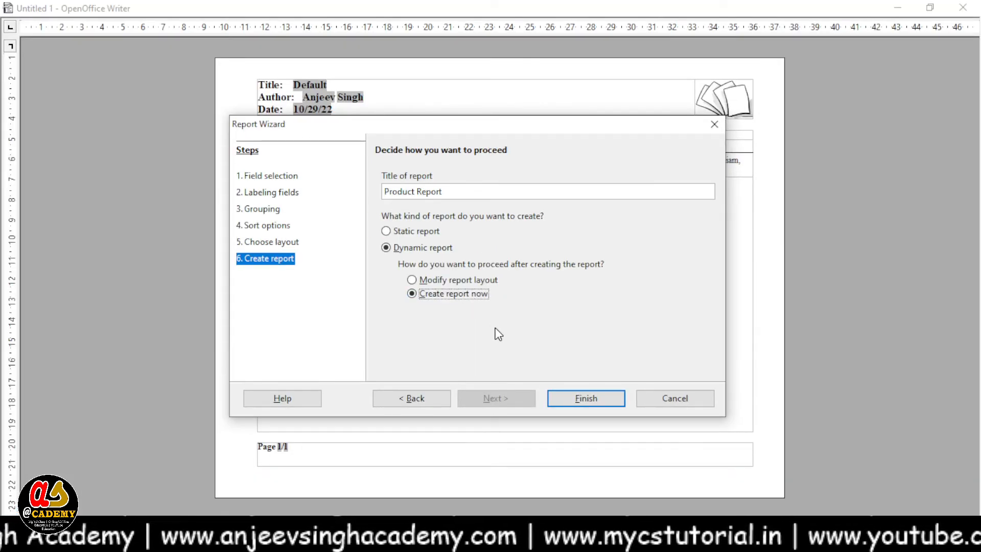
click(585, 398)
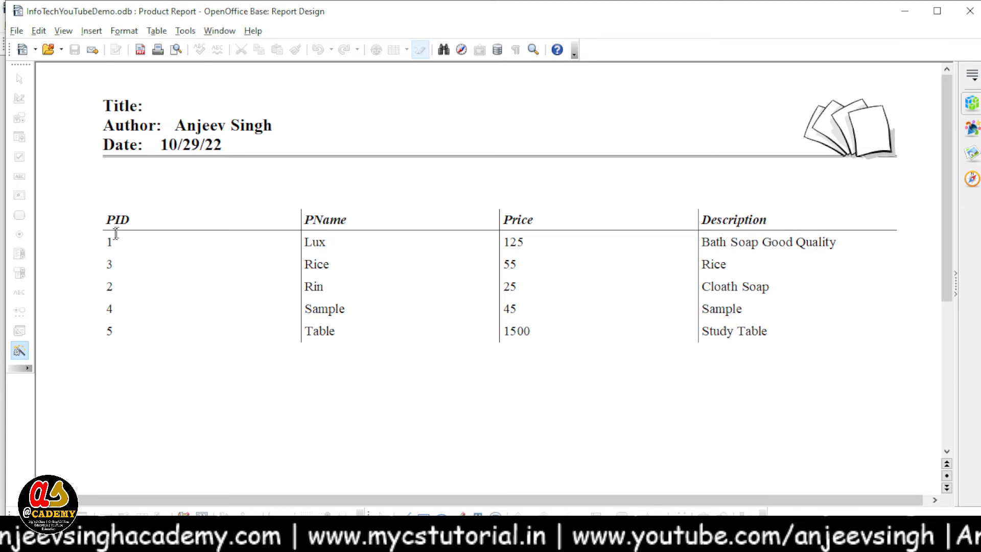
Step: Review the PName, Price and Description columns and the header of the generated report, and close it
drag(305, 219, 313, 221)
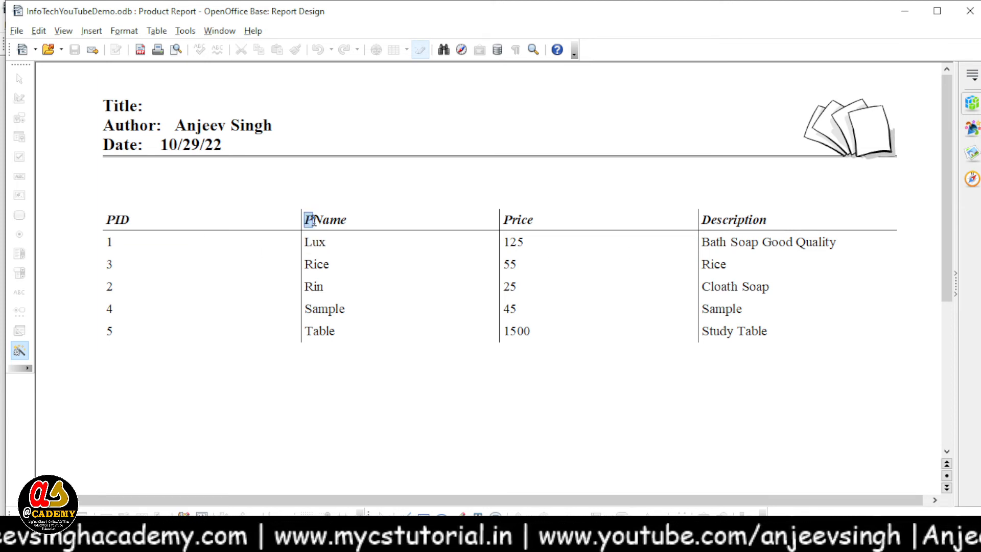
drag(505, 220, 542, 218)
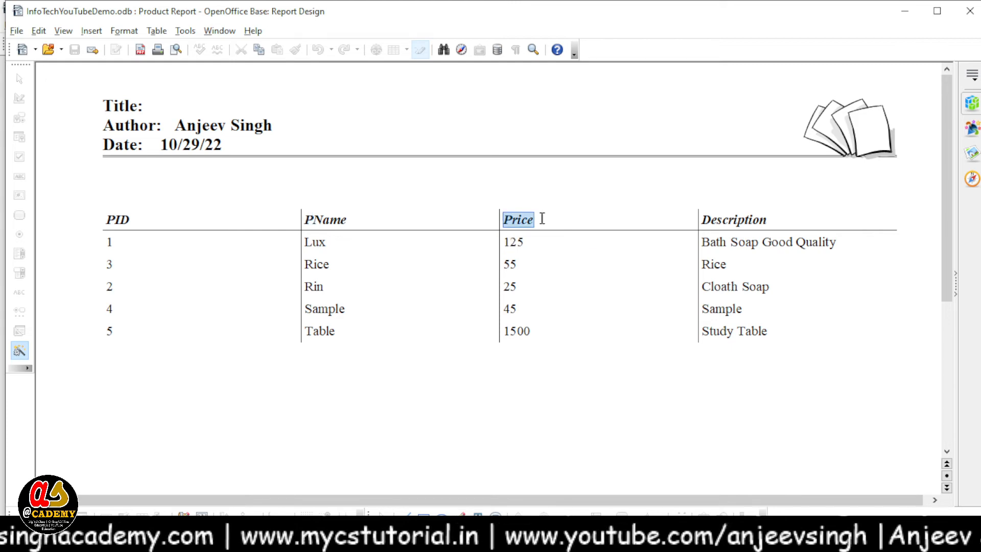
drag(710, 221, 789, 221)
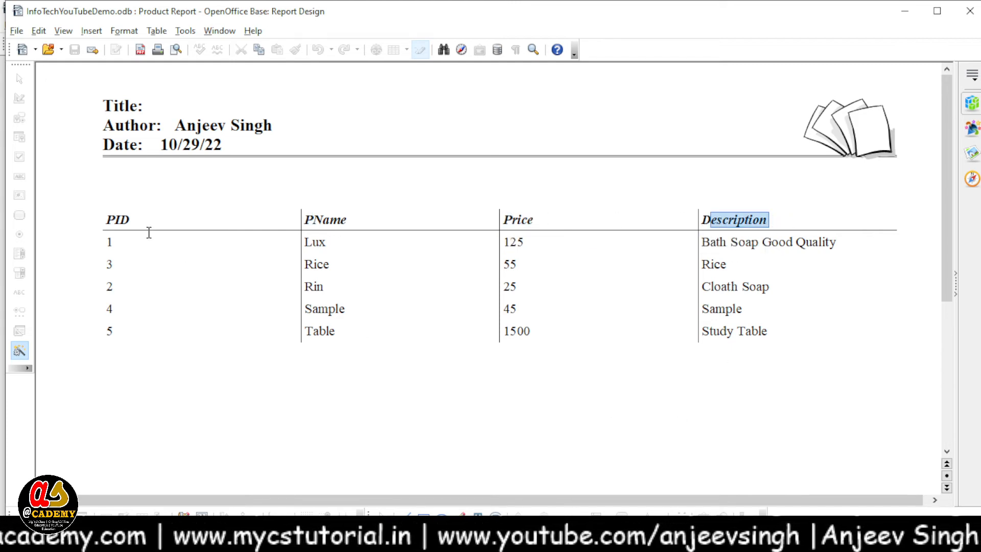
click(274, 124)
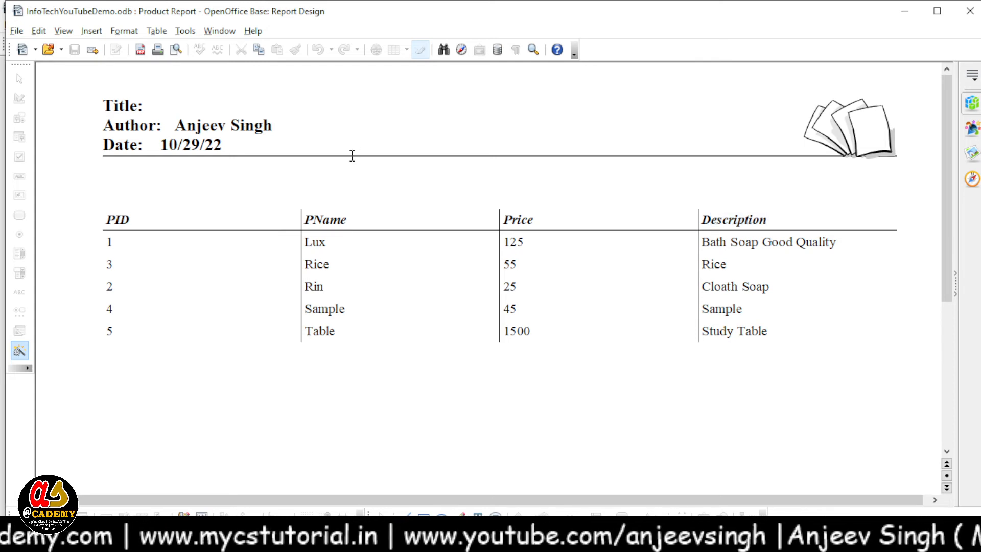
click(969, 10)
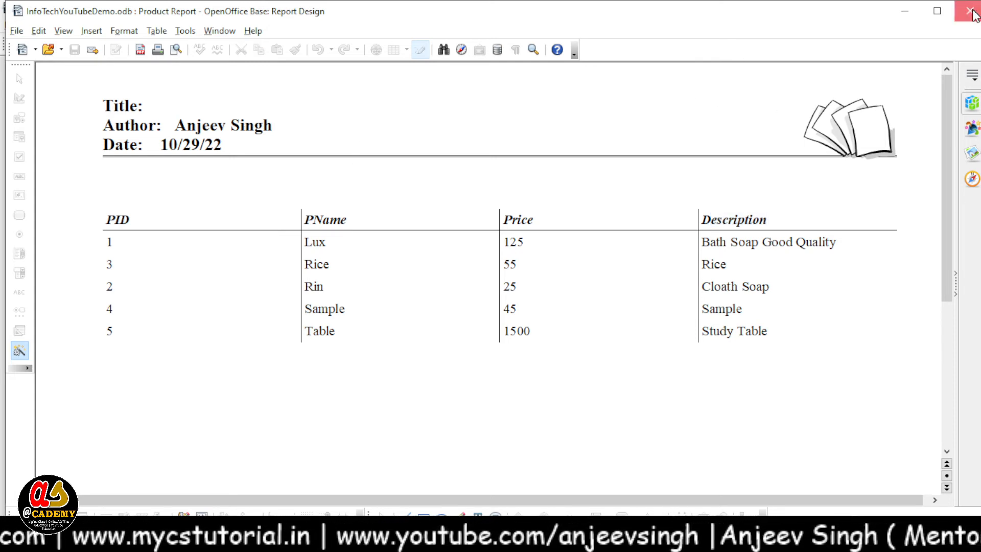
Step: Open the Product Report for editing from the database's list of reports
click(176, 267)
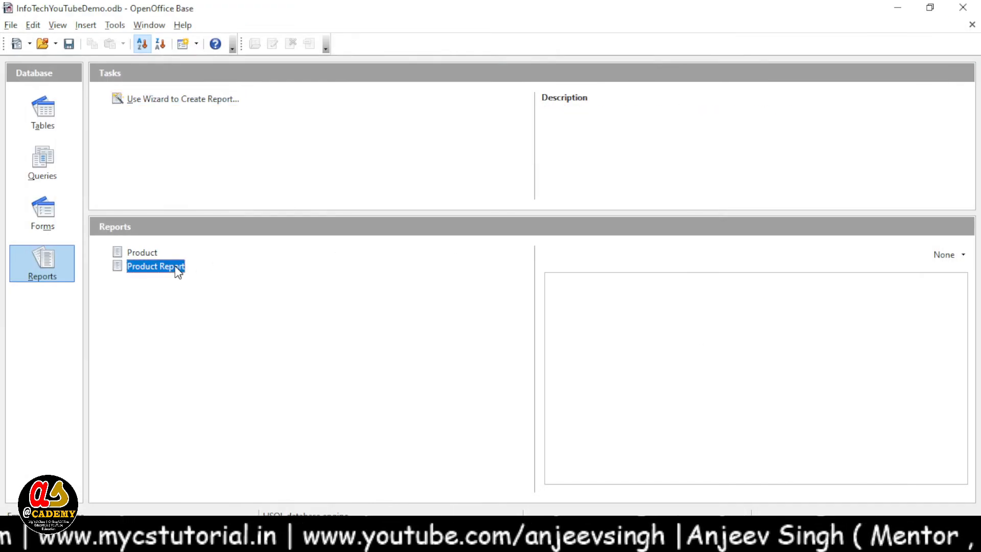
right_click(176, 268)
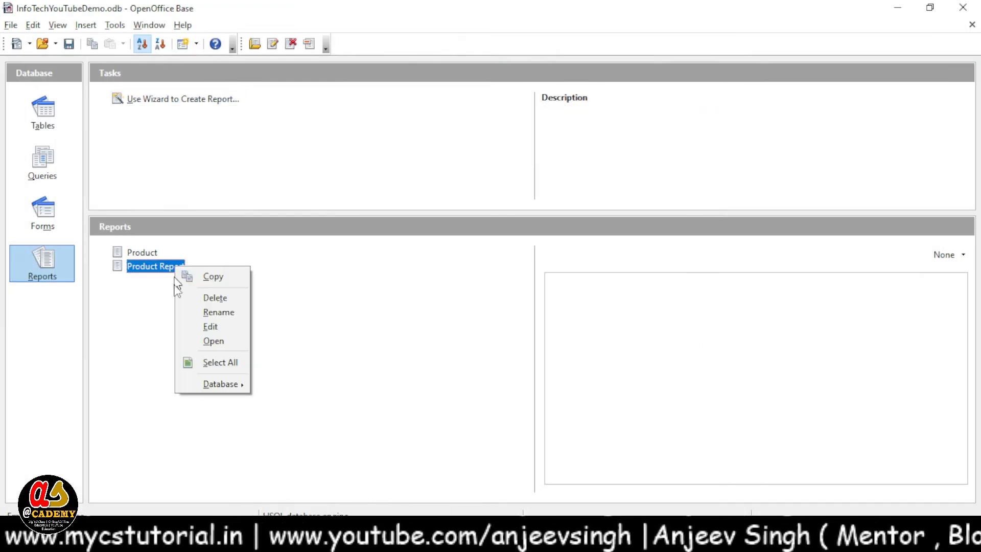
click(216, 328)
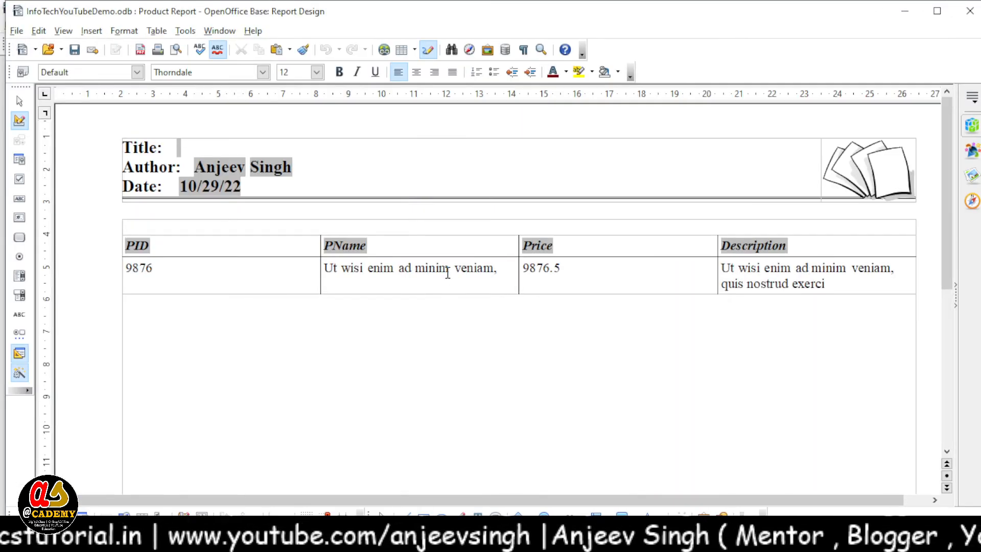
Step: Replace the Title line in the report header with "A B C Company Ltd." and centre it
click(196, 149)
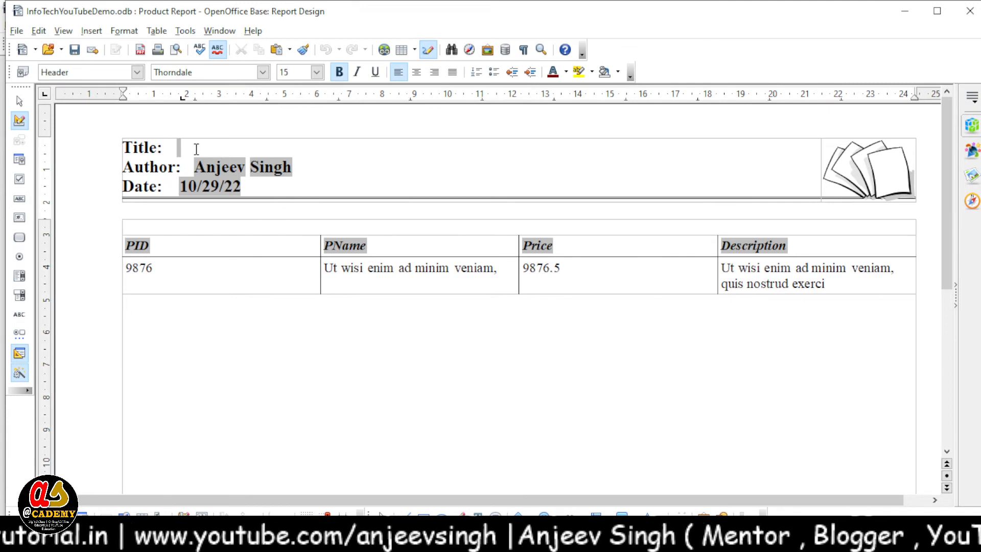
drag(196, 148, 125, 148)
key(Delete)
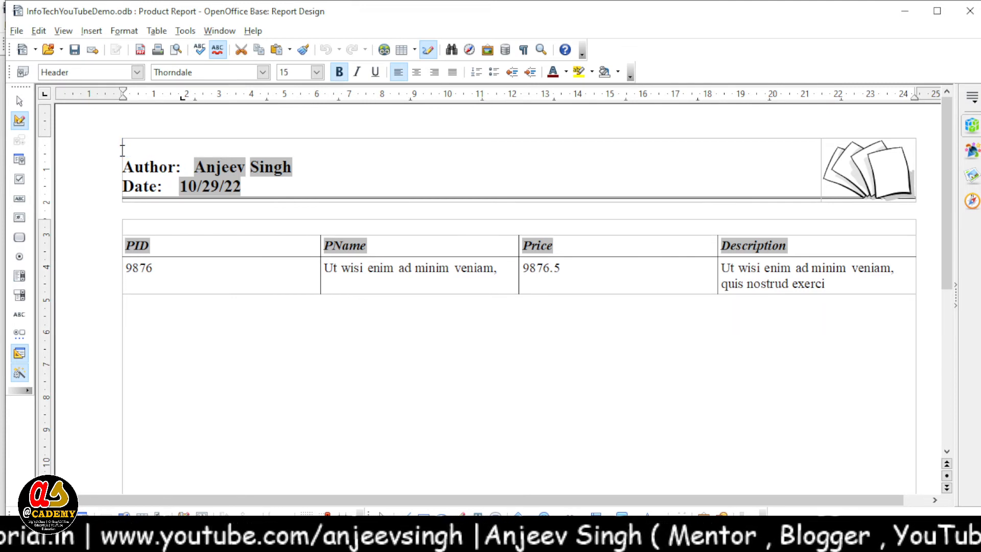
text(A)
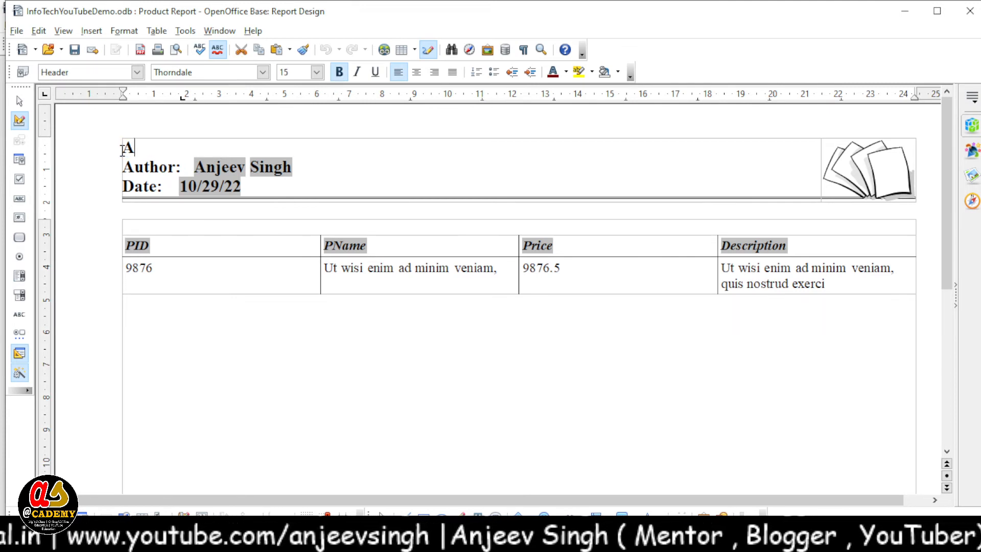
text( B C Company Lt)
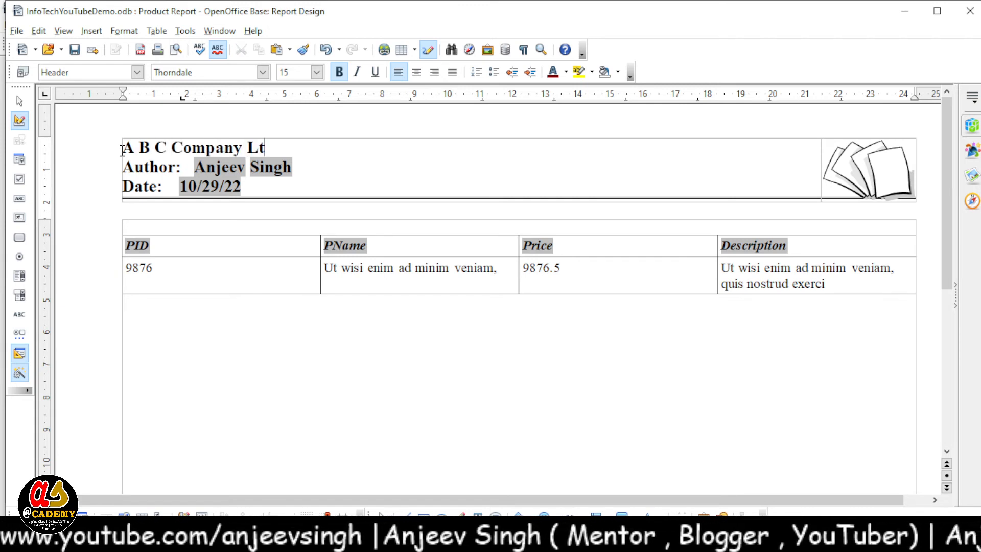
text(s)
key(BackSpace)
text(d.)
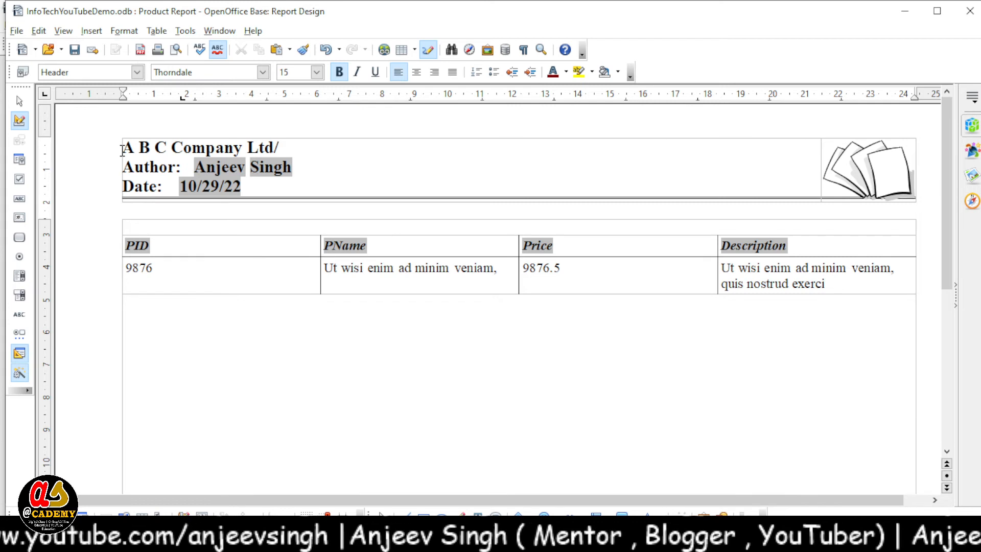
click(417, 72)
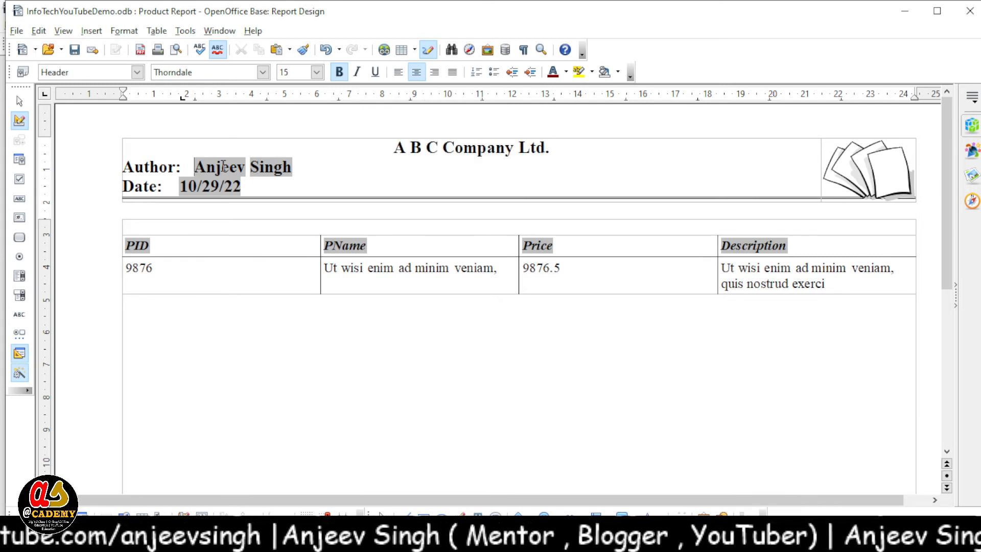
Step: Replace the Author line in the report header with "Generated By :" followed by the author's full name
click(127, 176)
drag(125, 174, 295, 174)
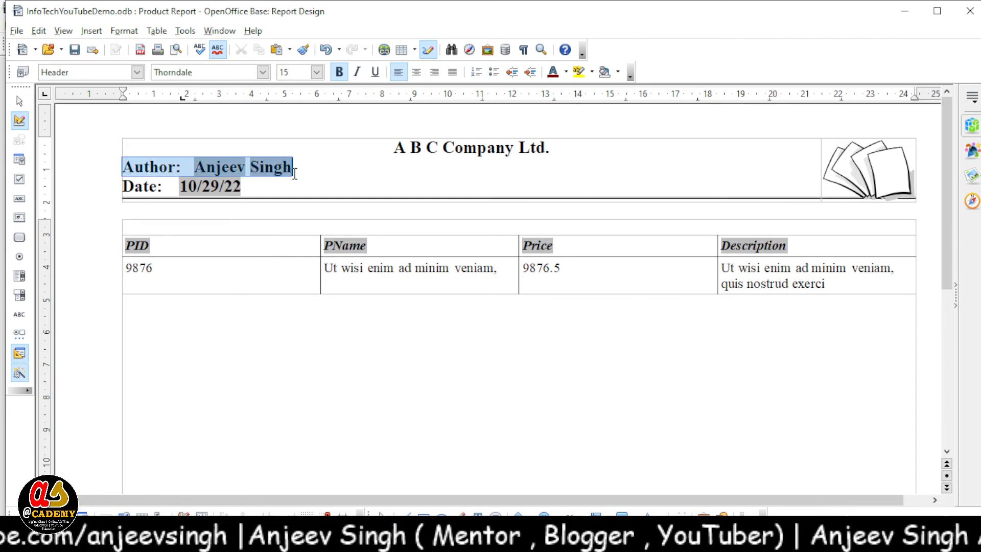
key(Delete)
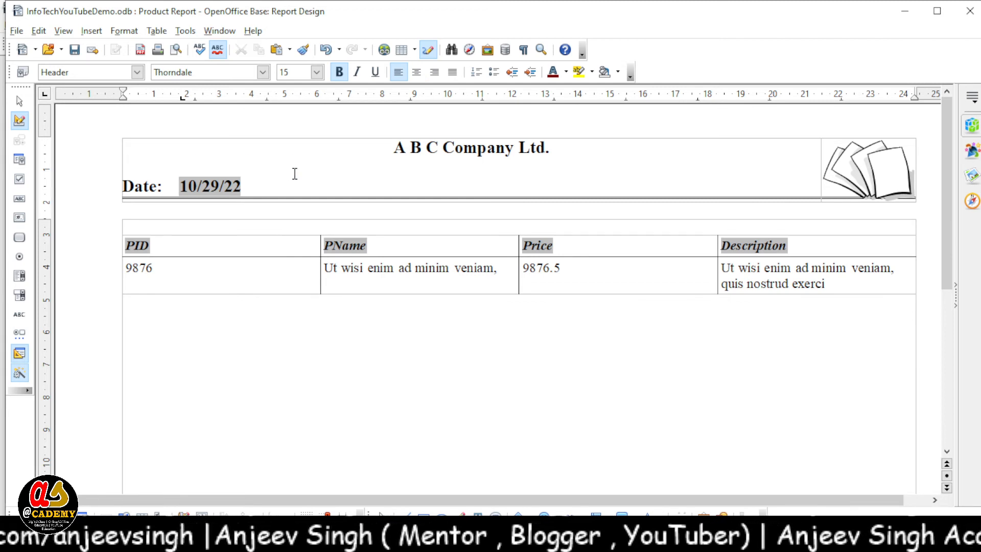
text(Generate)
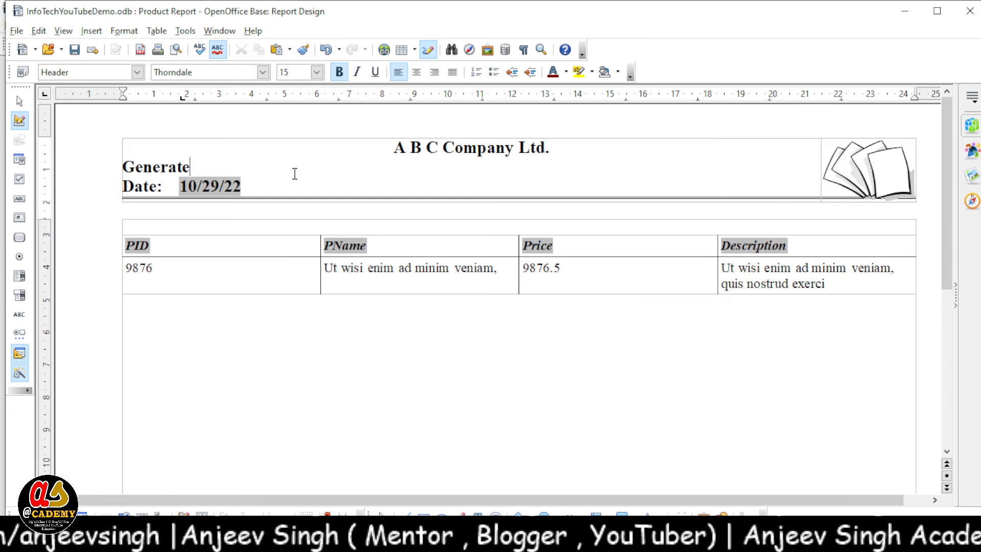
text(d By :")
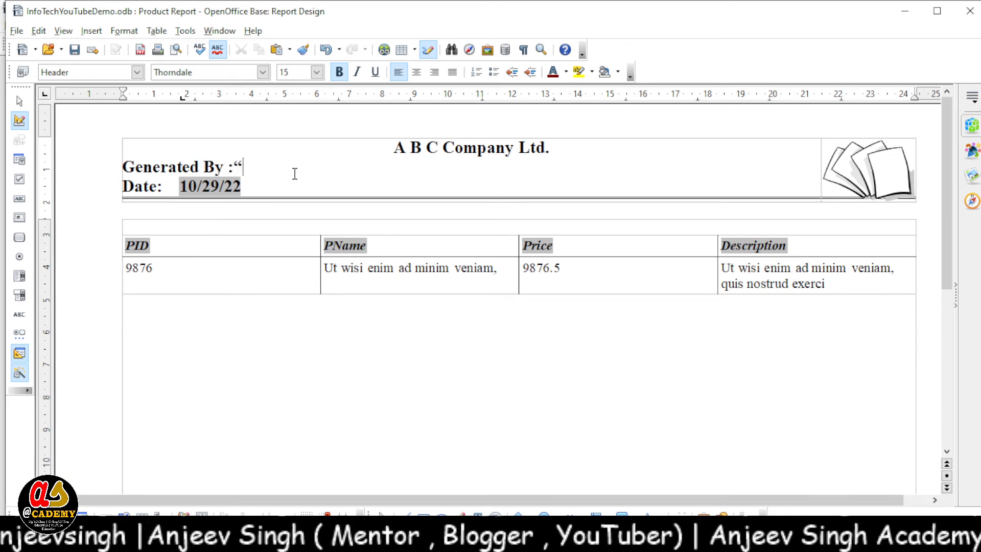
text( Anjeev Singh)
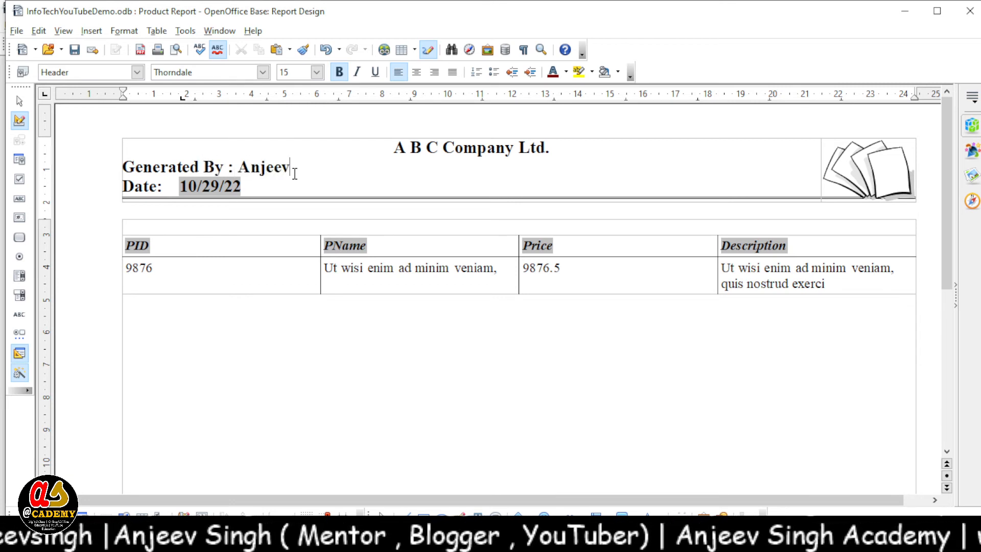
Step: Replace the header picture with the asacadLogo image and narrow it to about 2 cm wide
click(869, 176)
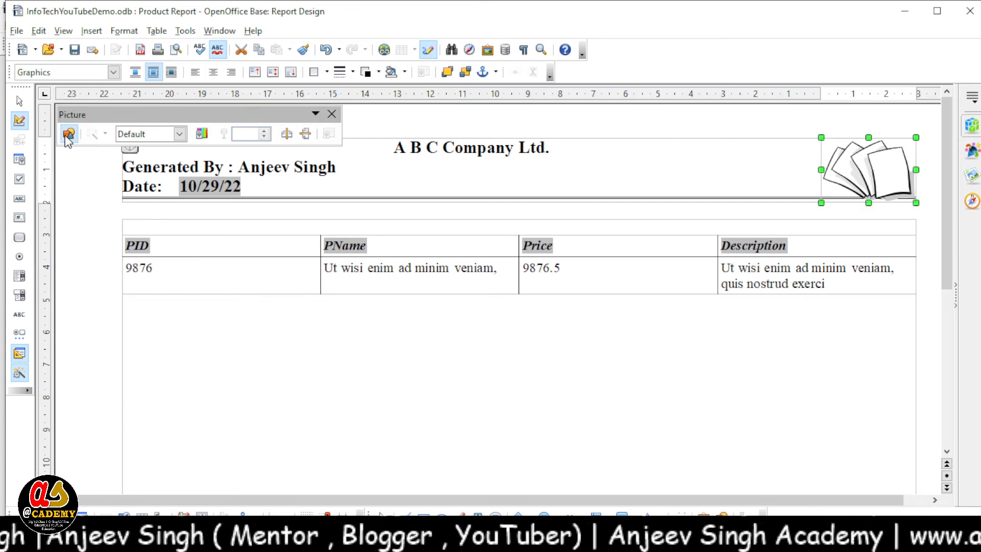
click(66, 137)
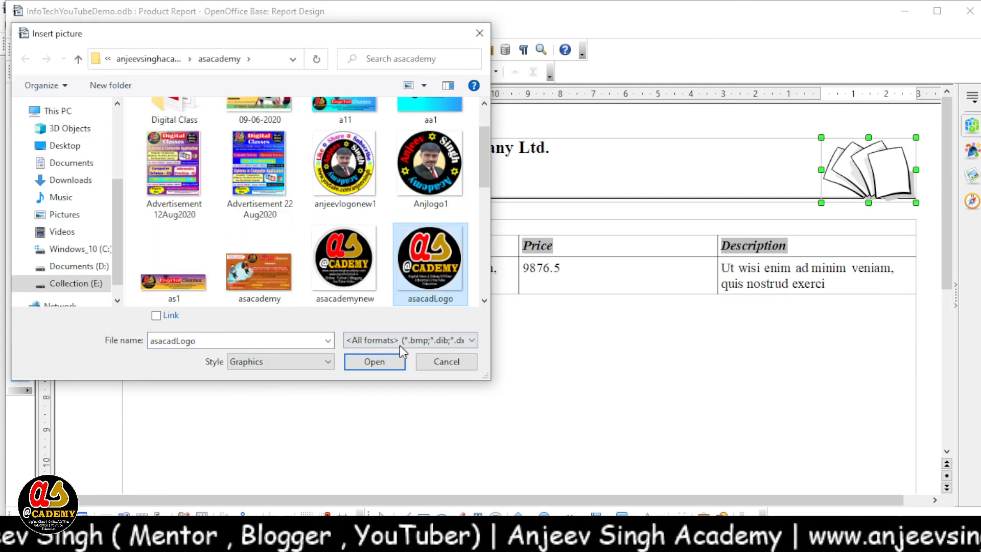
click(374, 361)
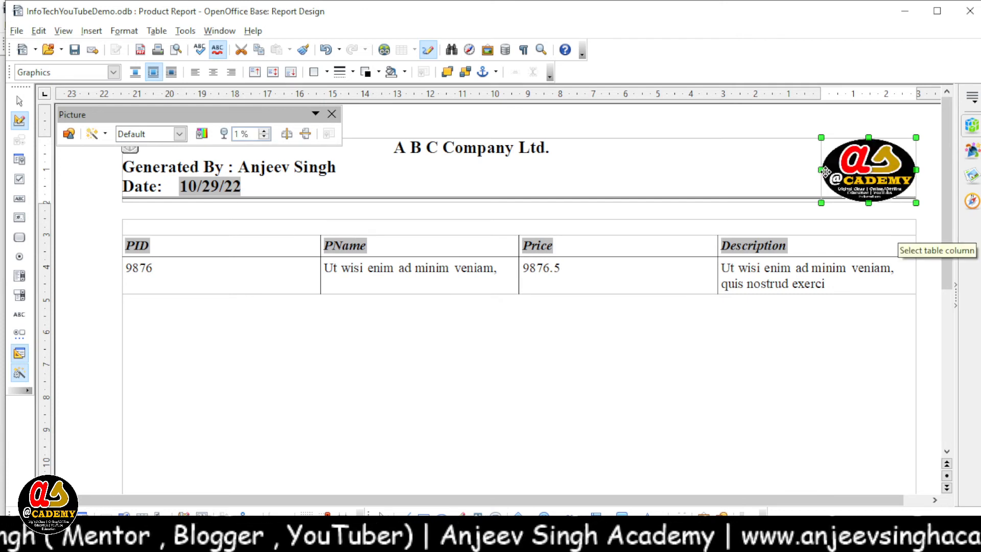
drag(817, 172, 882, 174)
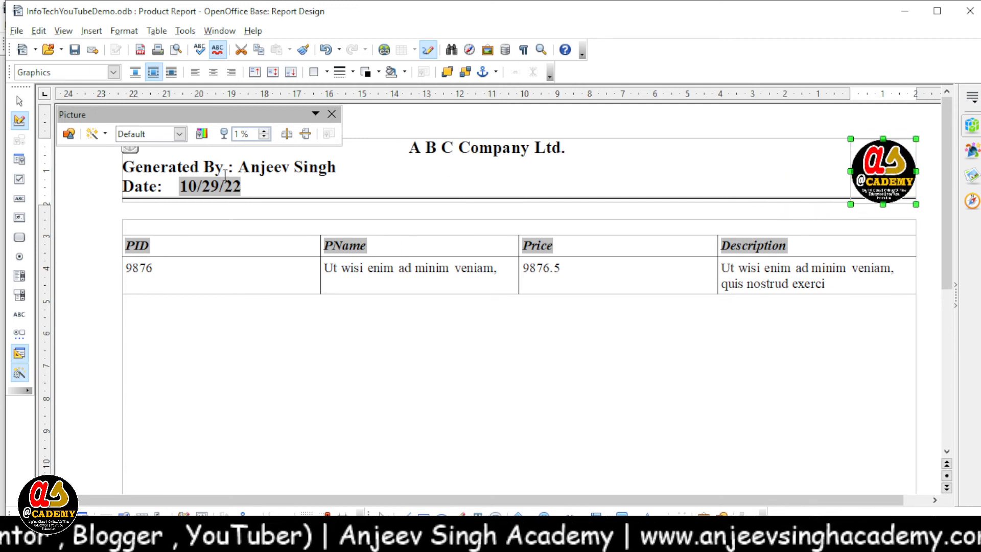
Step: Set the Date line in the report header to 12 pt
click(245, 187)
drag(251, 186, 122, 192)
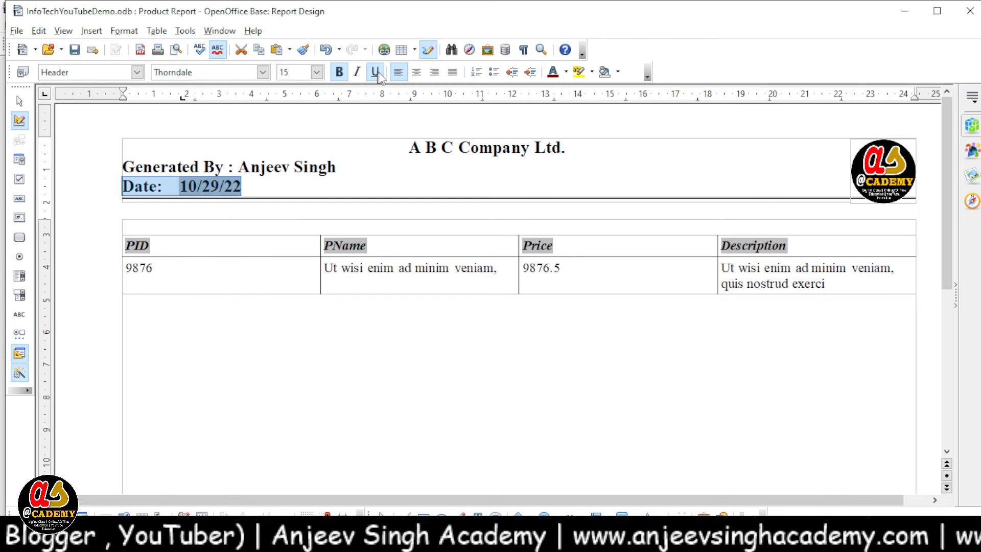
click(317, 72)
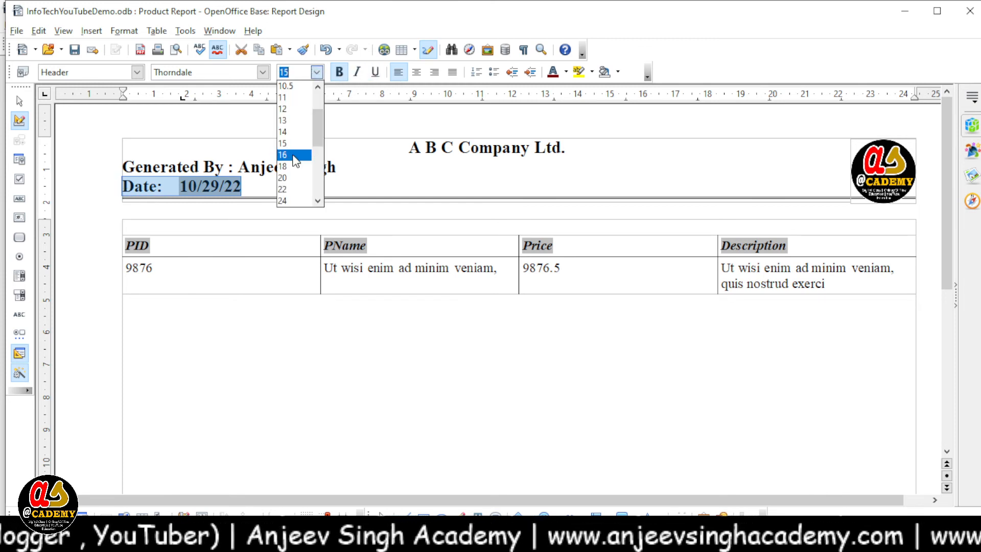
click(289, 109)
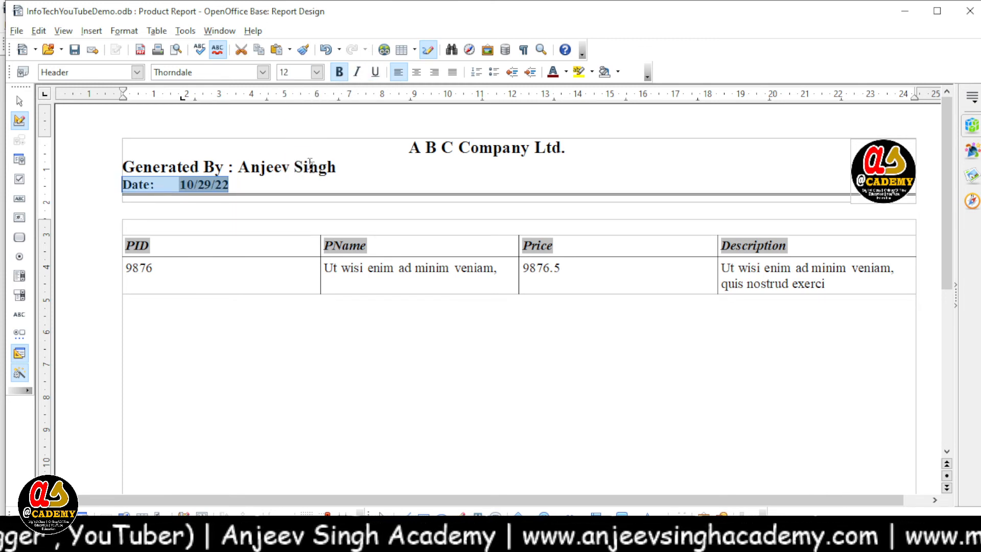
Step: Examine the placeholder record row, the page-number footer and the available insert options of the report layout
click(272, 286)
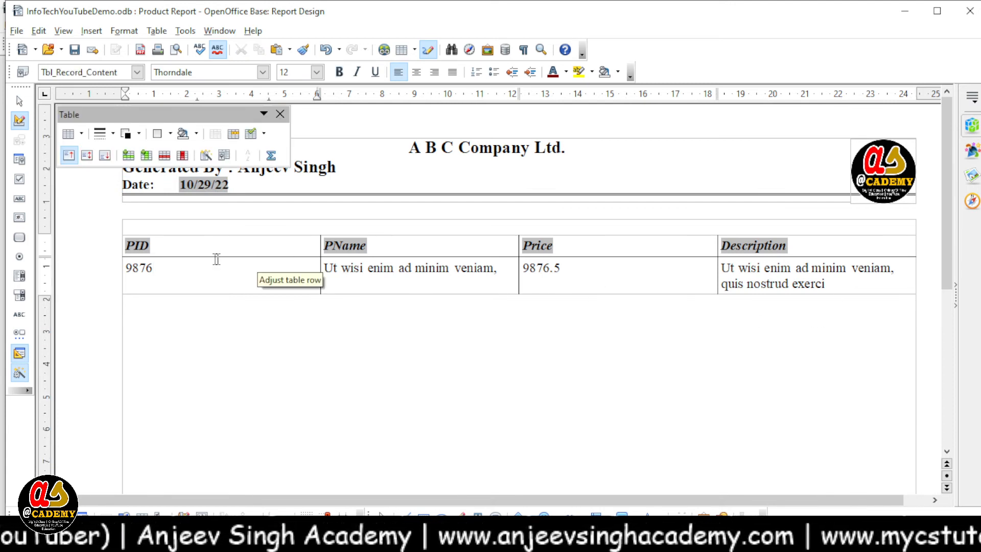
drag(189, 266, 120, 265)
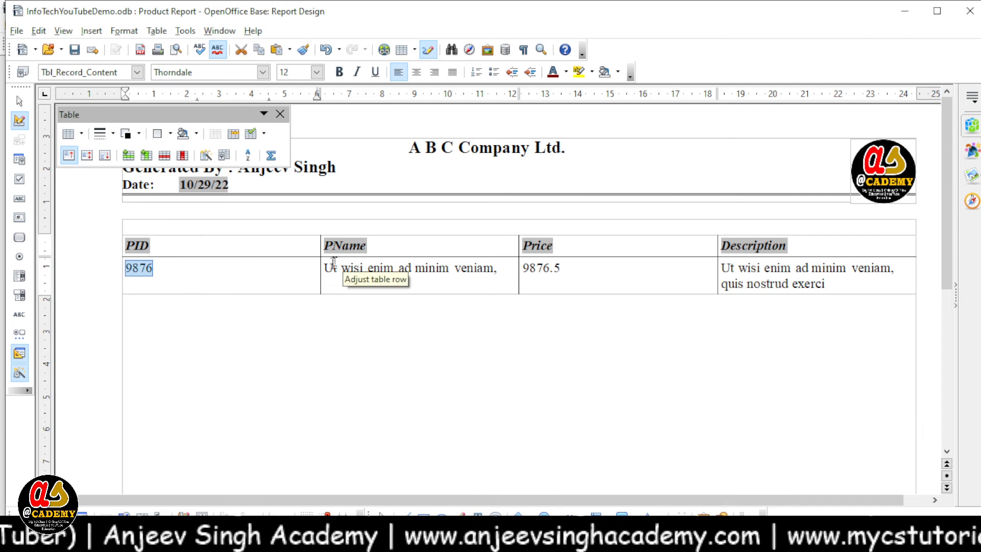
drag(324, 266, 636, 272)
click(737, 285)
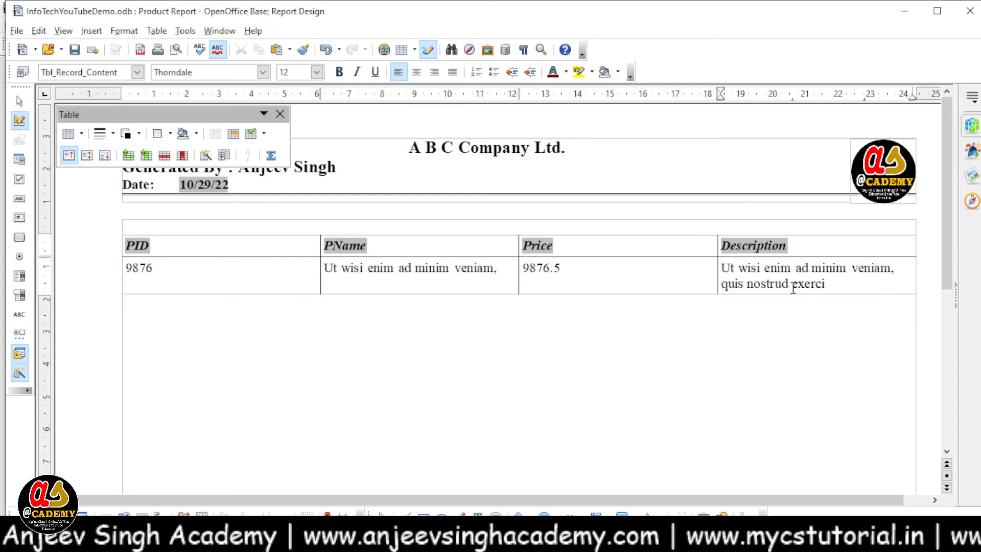
click(399, 214)
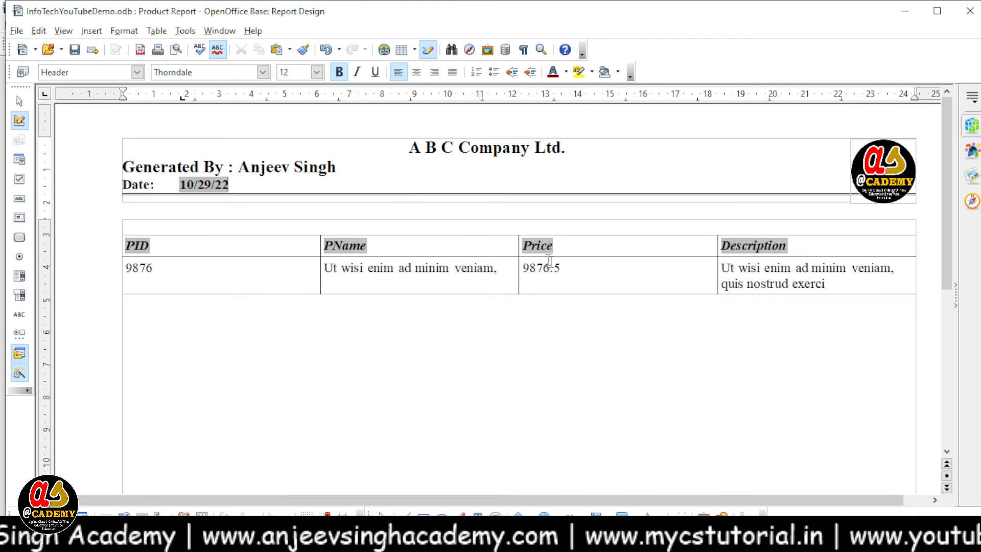
scroll(617, 295, down, 8)
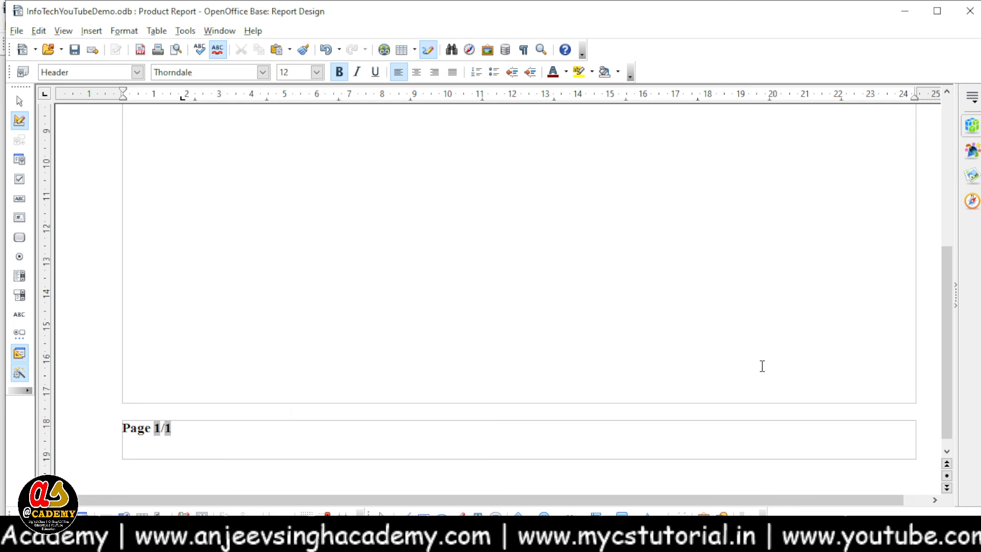
click(268, 439)
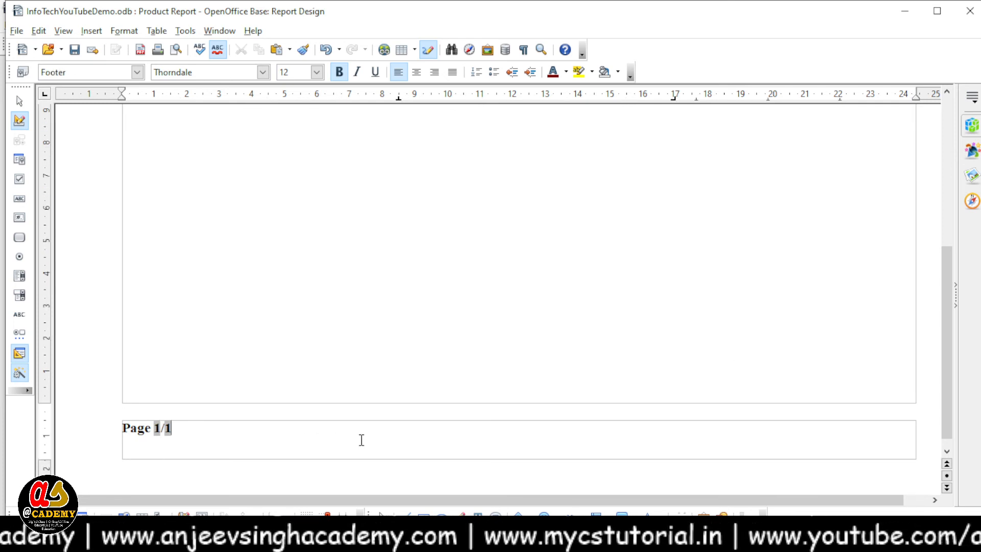
click(92, 31)
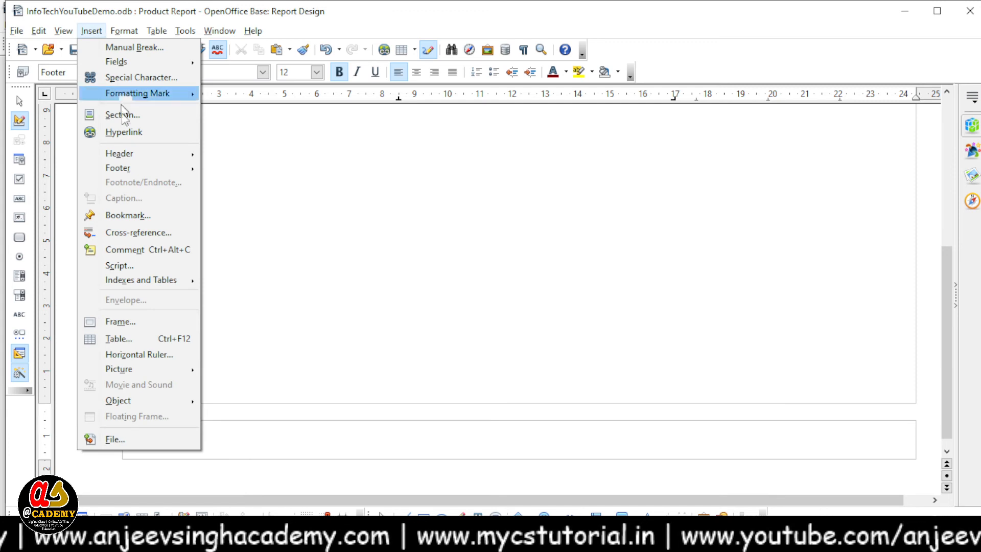
mouse_move(185, 158)
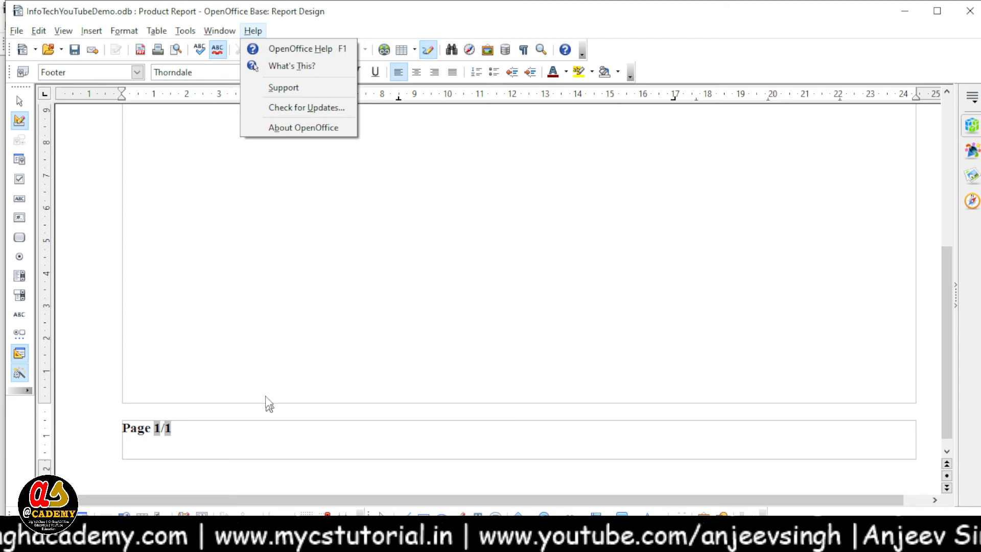
scroll(442, 324, up, 5)
scroll(445, 328, up, 2)
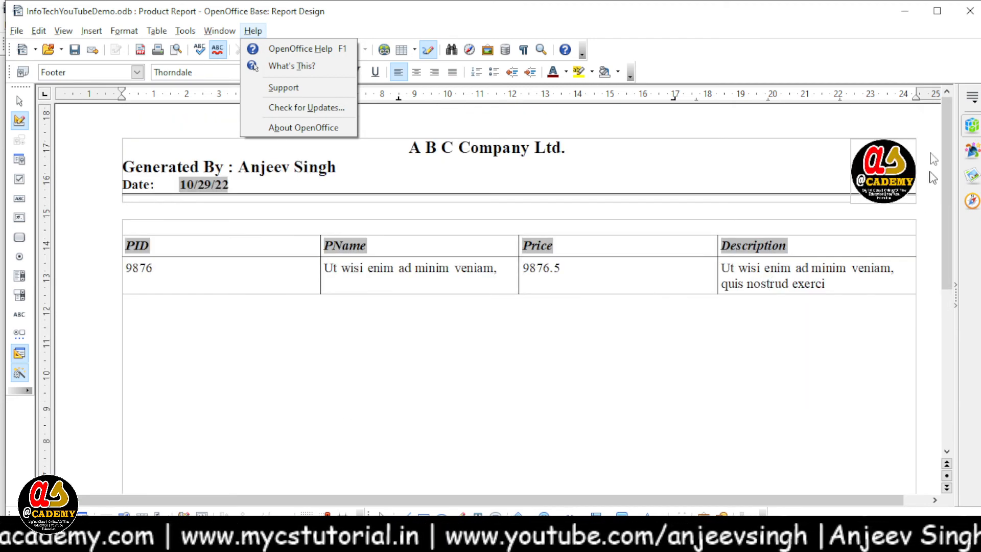
Step: Save and close the Product Report design, and open the report to review its generated output
click(78, 56)
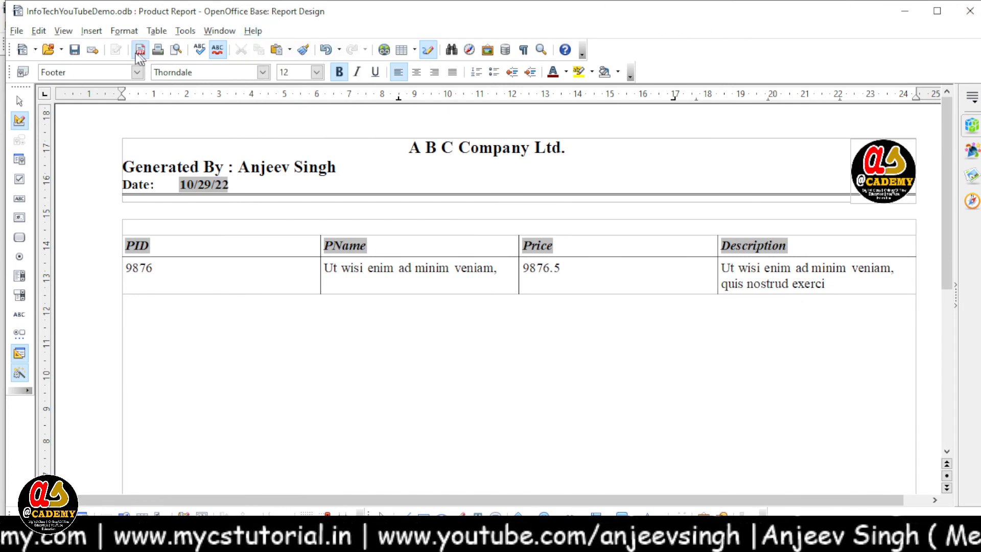
click(74, 50)
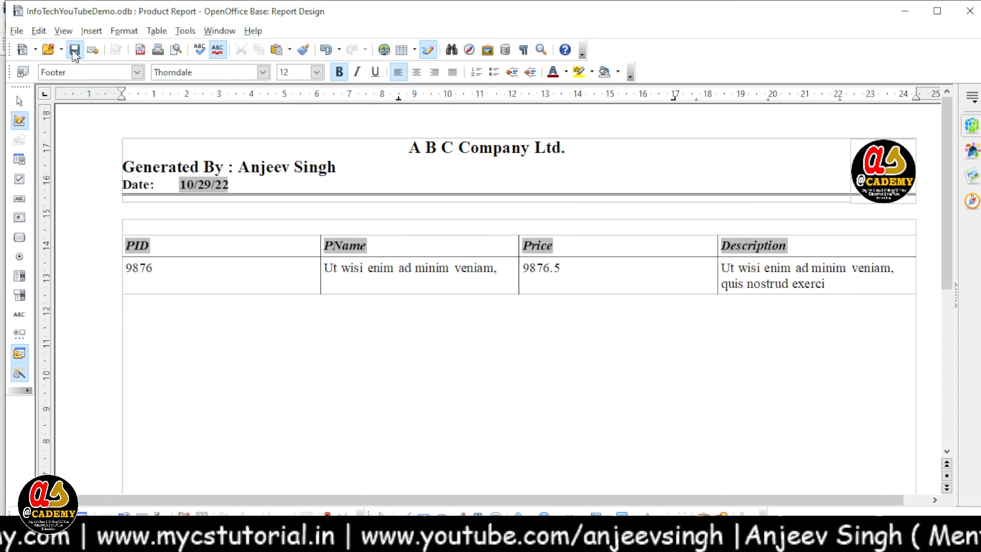
click(970, 11)
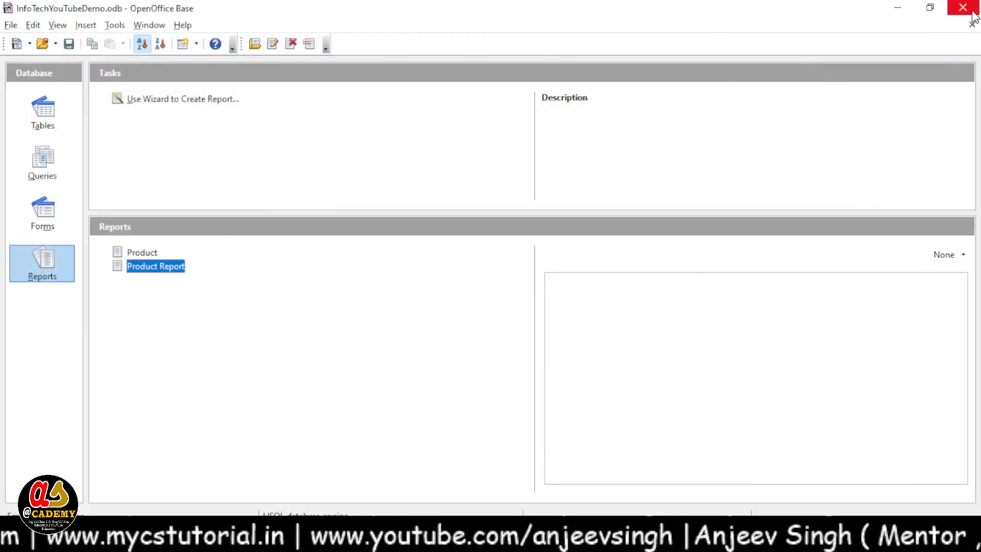
double_click(168, 267)
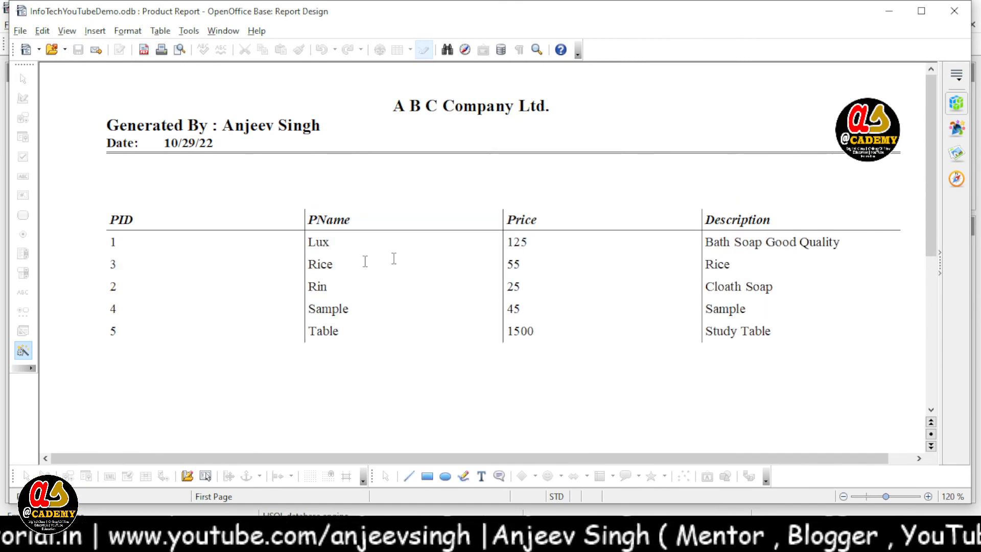
click(953, 10)
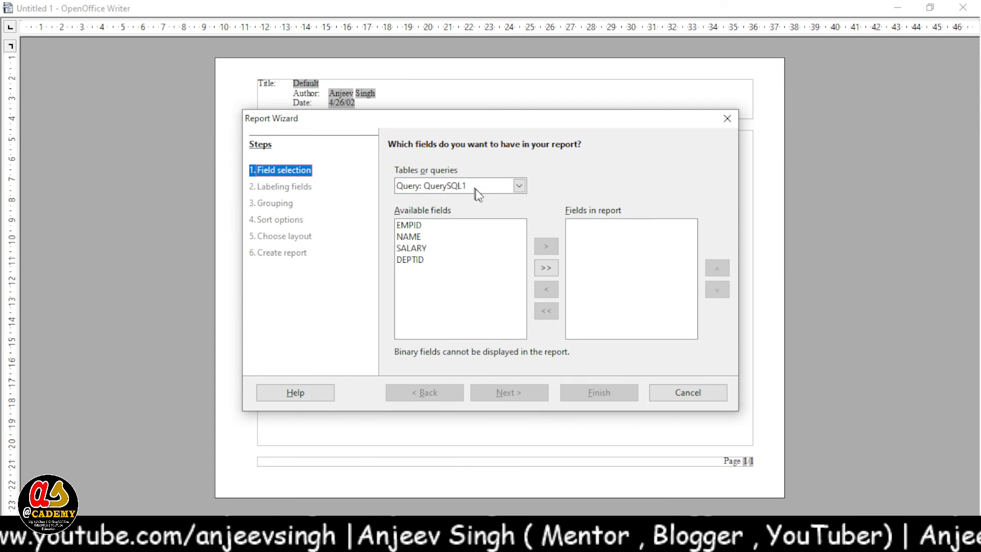
Step: In the Report Wizard, include EMPID, NAME and SALARY from Query: QuerySQL1, leaving DEPTID out of the report
click(416, 229)
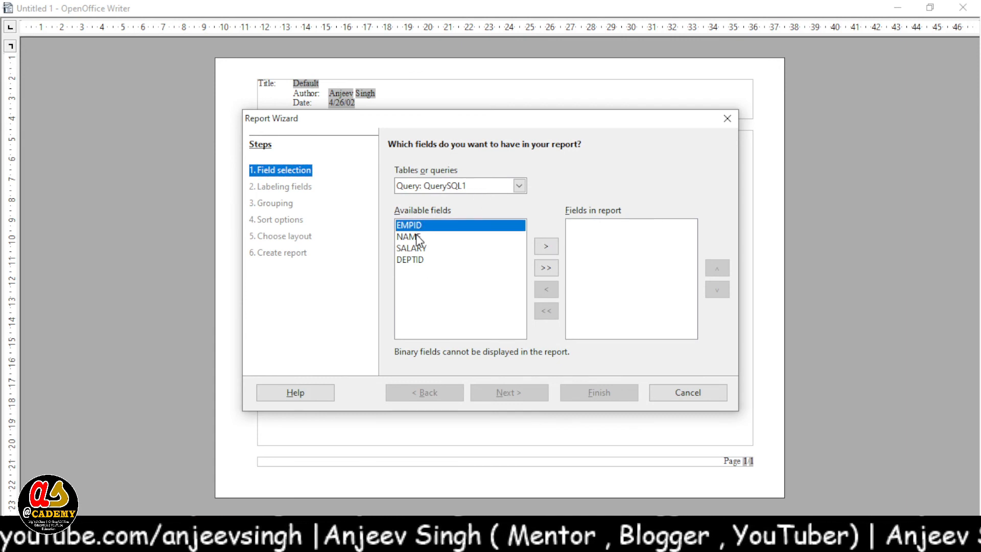
ctrl+click(416, 236)
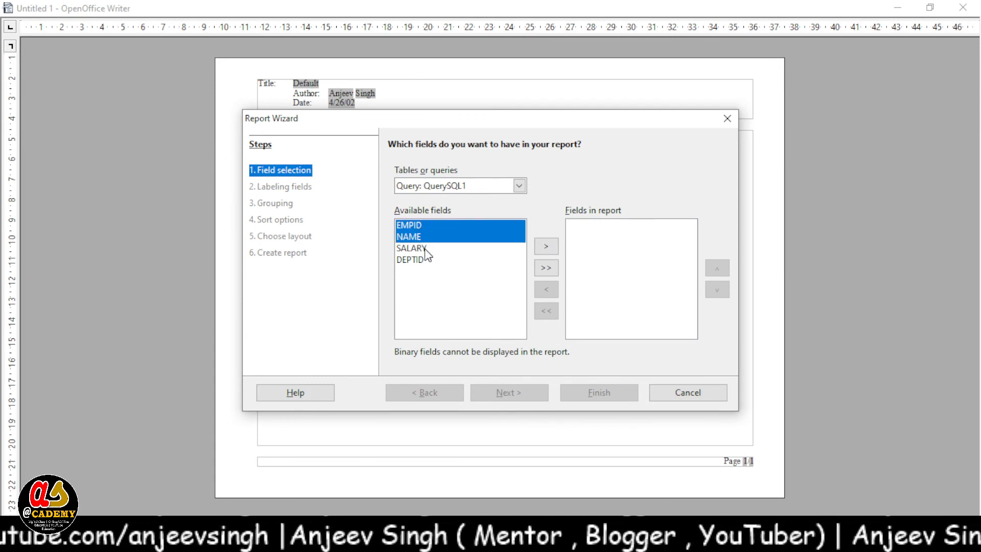
ctrl+click(425, 248)
click(546, 268)
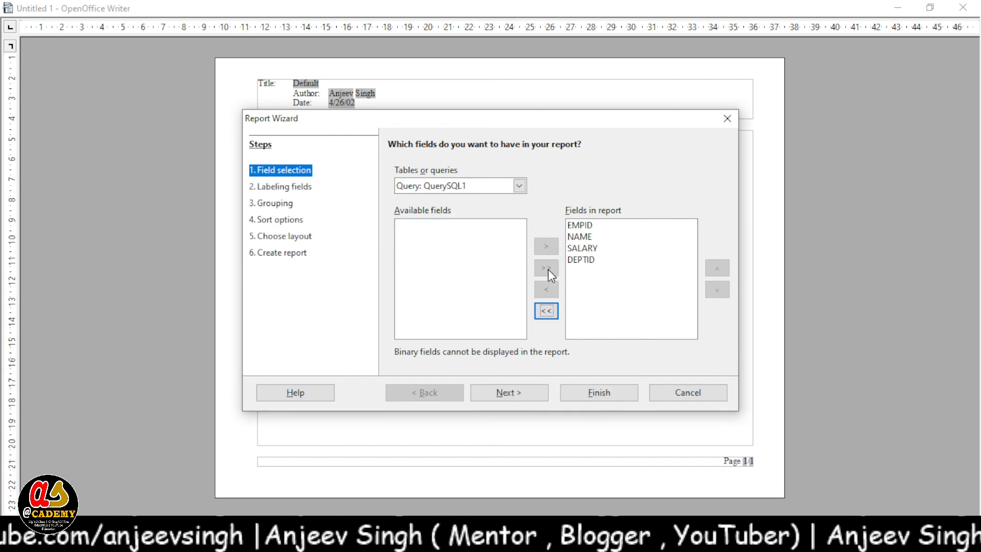
click(581, 260)
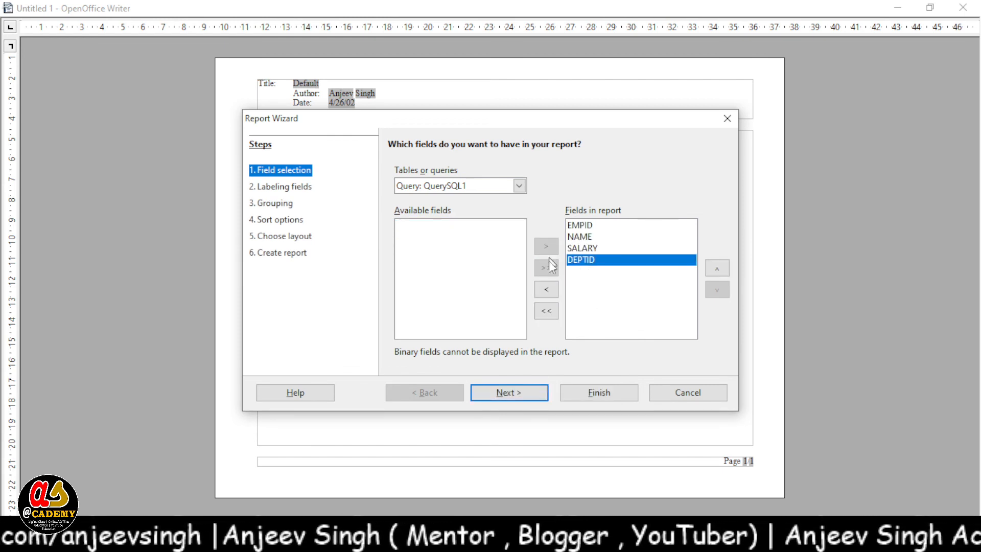
click(547, 289)
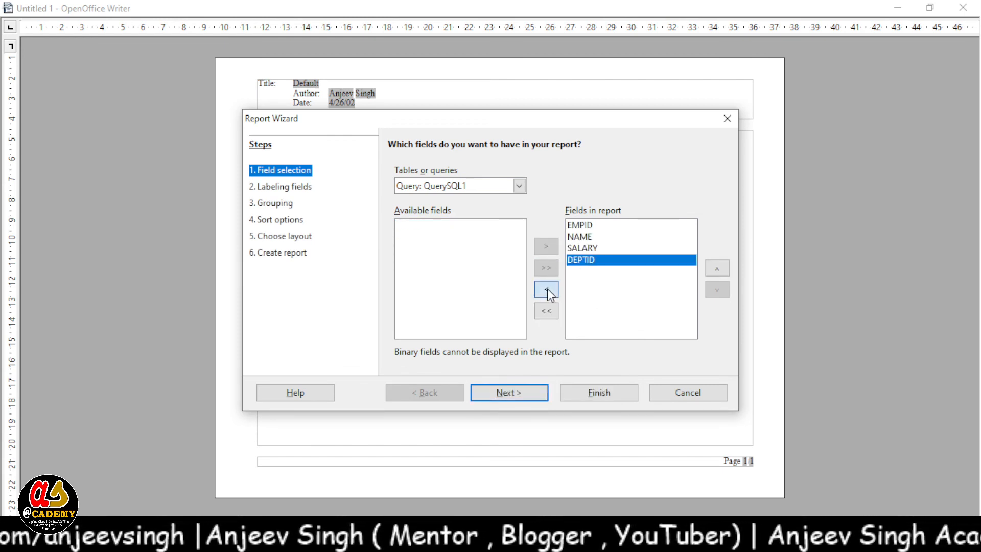
Step: Keep the default field labels and proceed to the layout choice without adding grouping or sorting
click(511, 396)
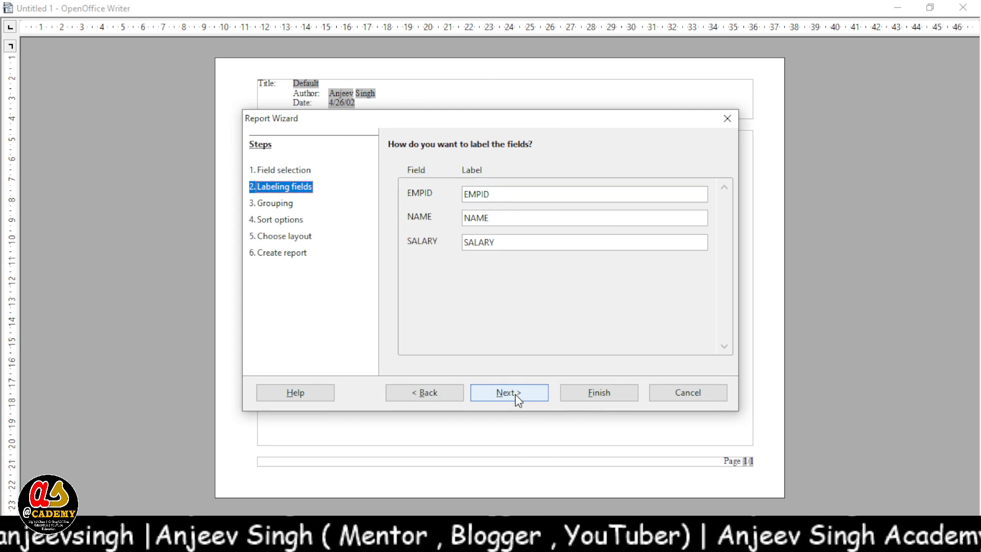
click(515, 394)
click(517, 395)
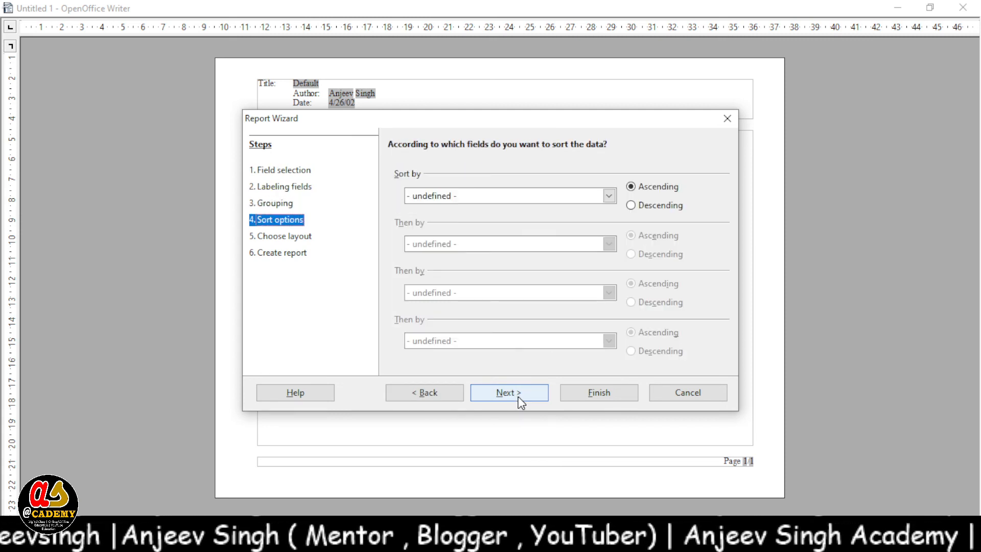
click(518, 399)
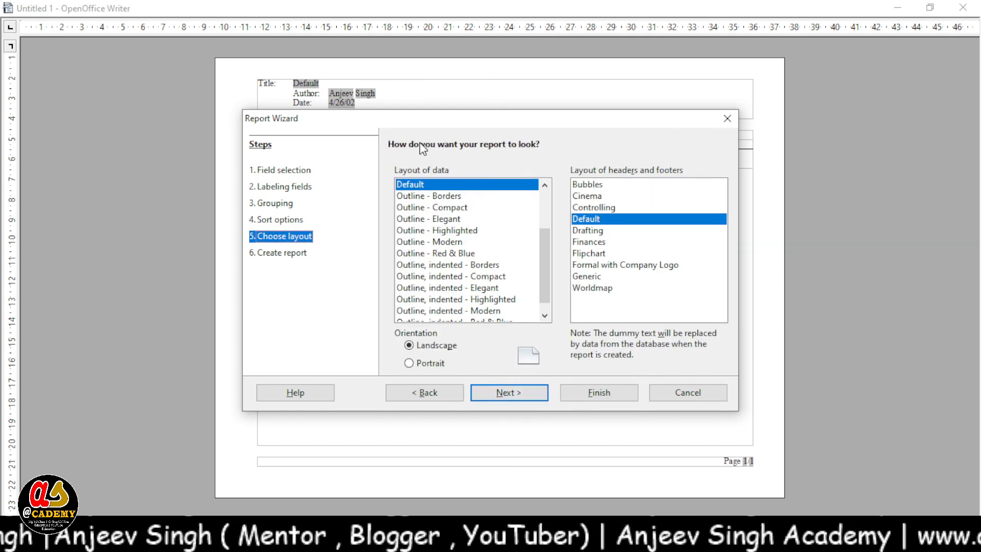
Step: Choose the Align Left - Modern data layout, the Bubbles header and footer layout, and Portrait orientation
scroll(459, 235, up, 2)
click(454, 231)
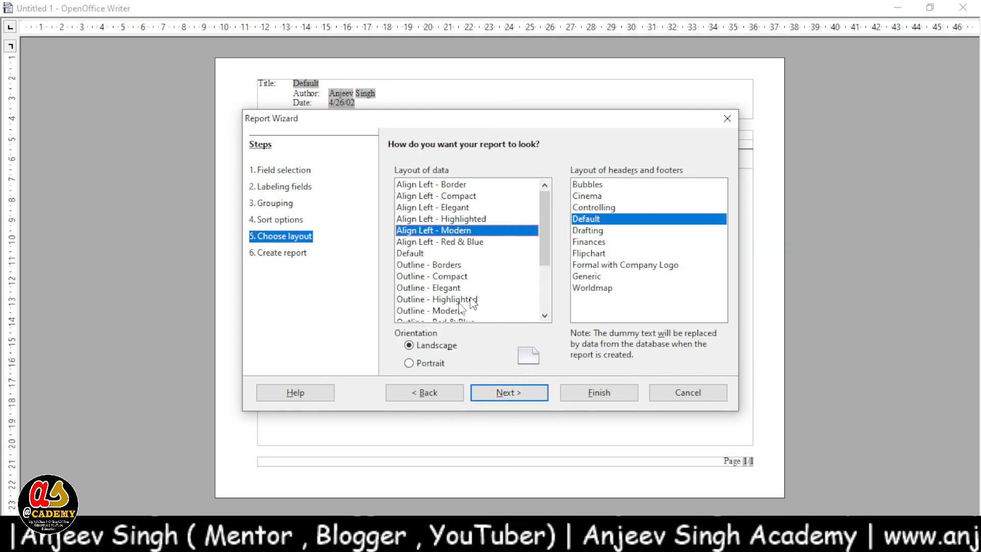
click(592, 265)
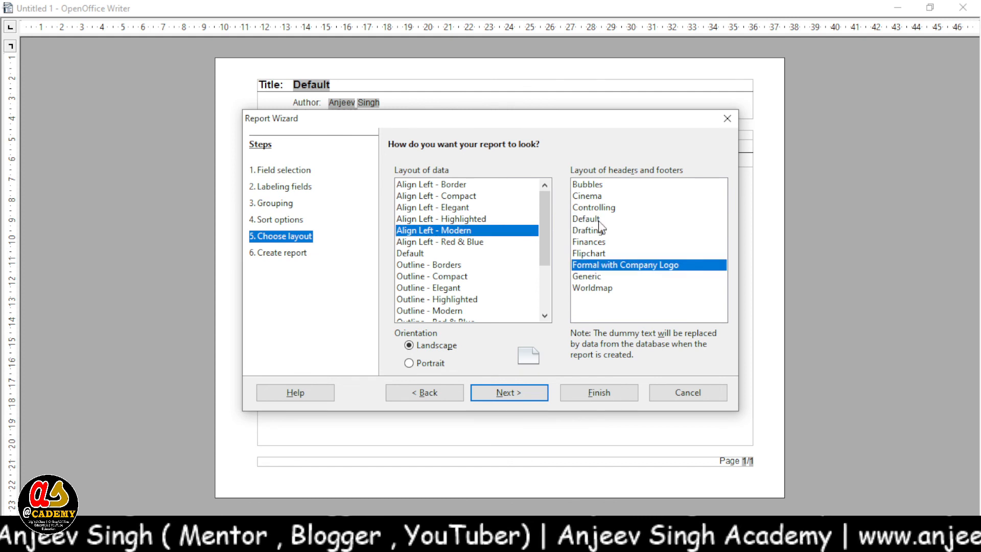
click(603, 185)
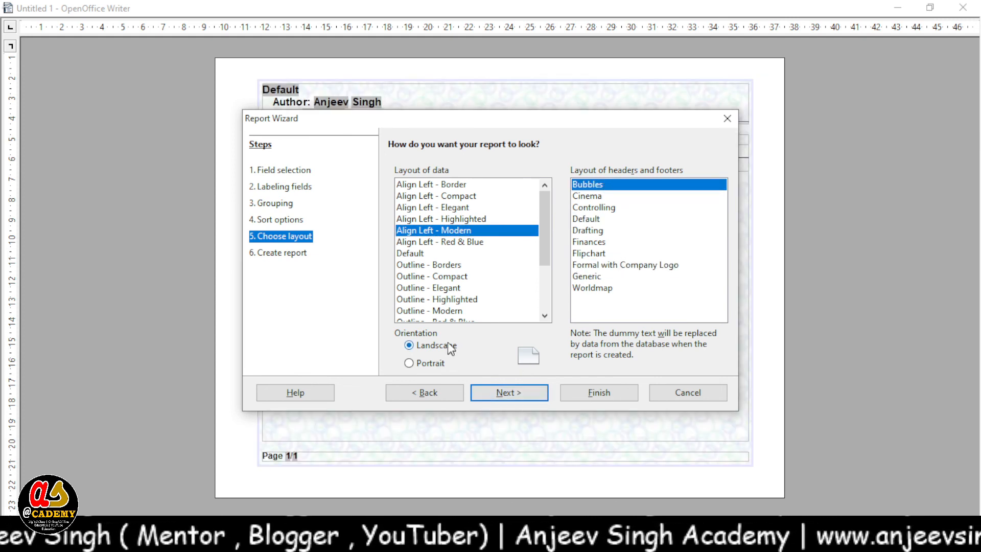
click(435, 363)
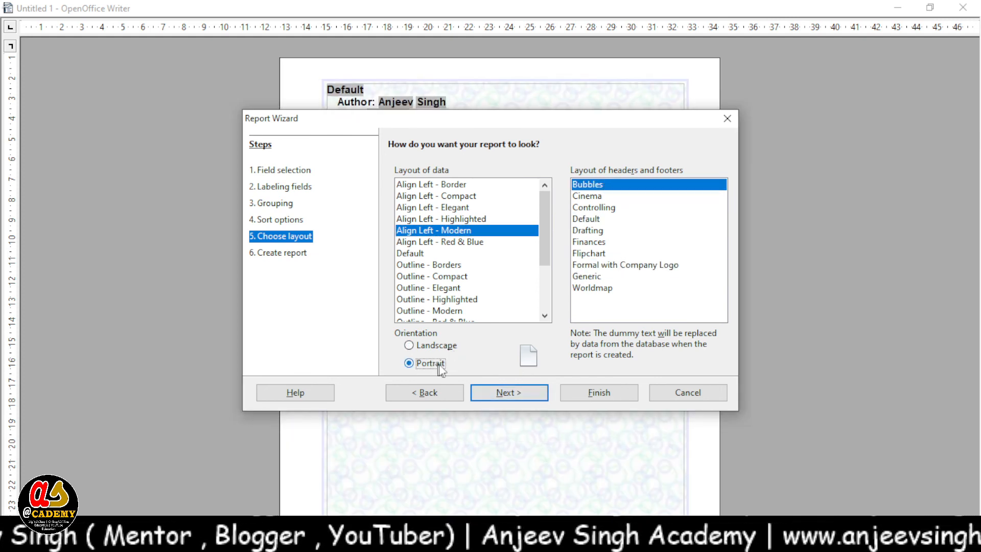
Step: Create the dynamic report immediately under the title QuerySQL1, and close it after viewing its records
click(509, 398)
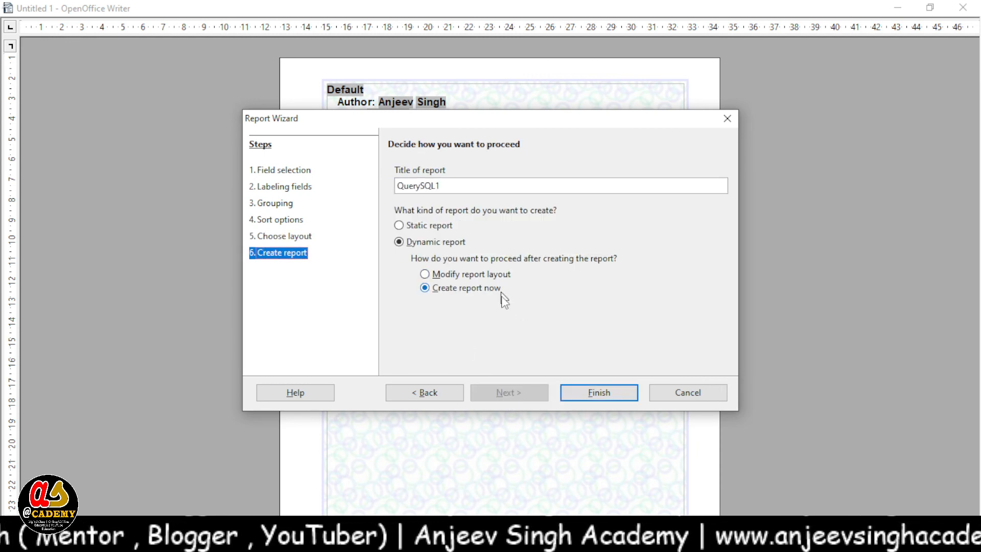
click(589, 396)
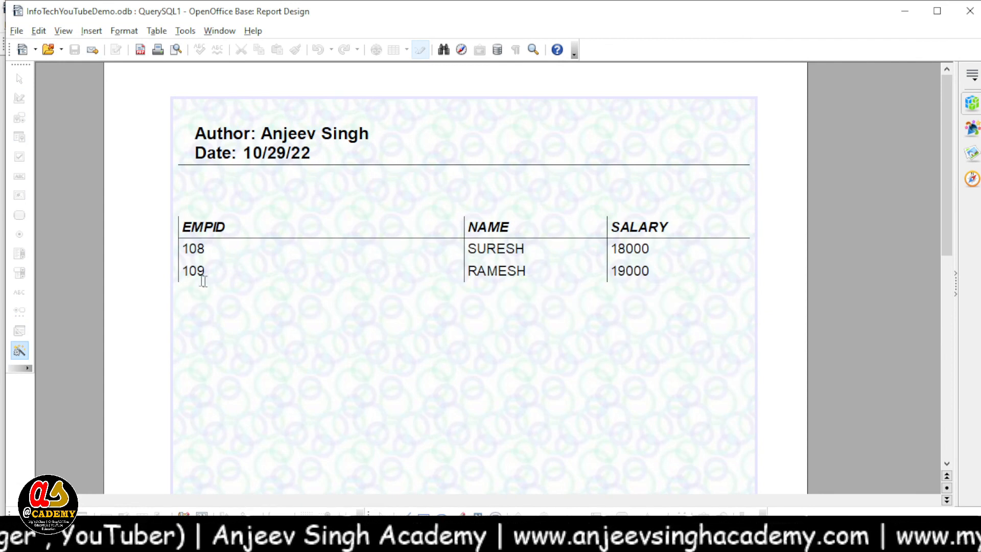
click(972, 10)
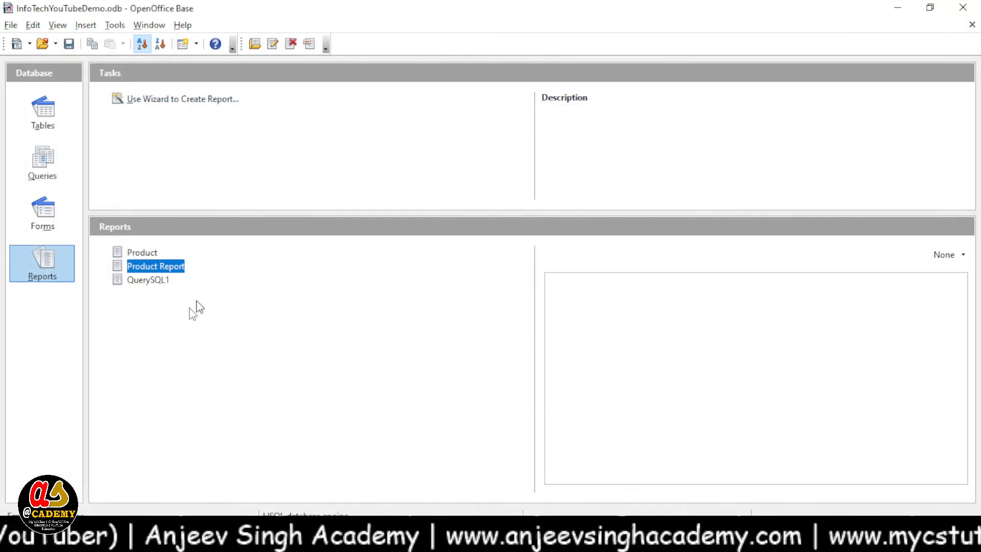
Step: Edit the QuerySQL1 report's design, replacing the author's name in the header with ABC and applying highlighting to the author line
right_click(160, 281)
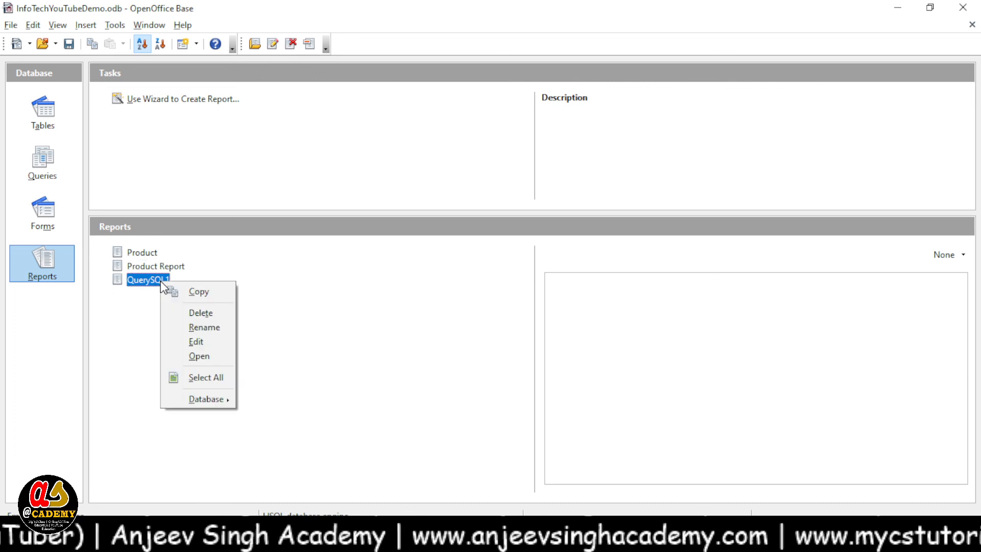
click(199, 340)
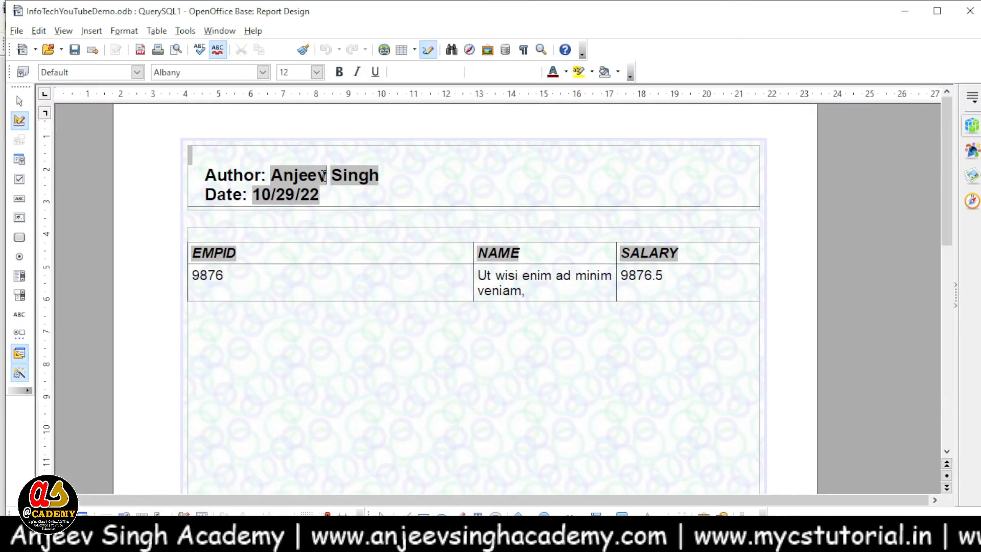
click(338, 175)
drag(383, 175, 312, 172)
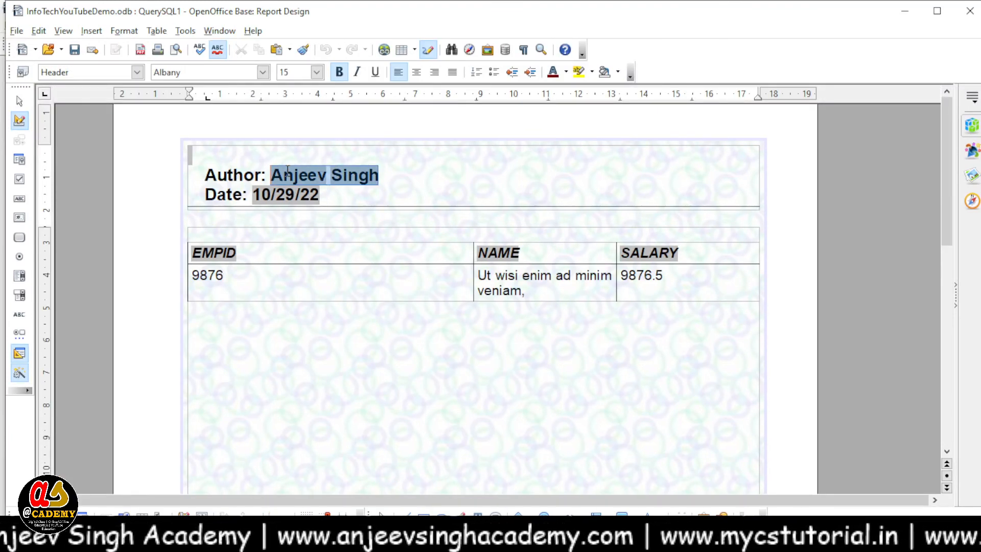
key(BackSpace)
text(AB )
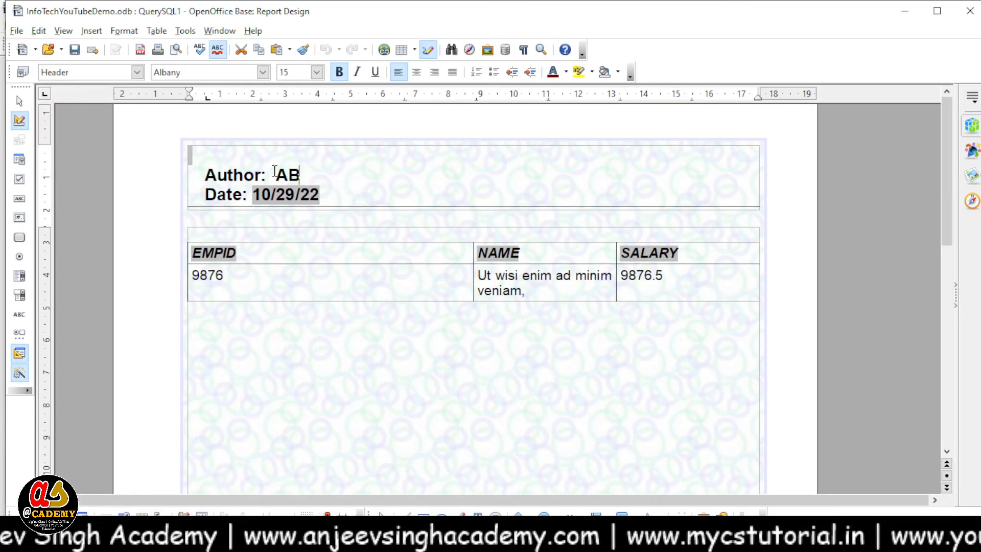
text(C)
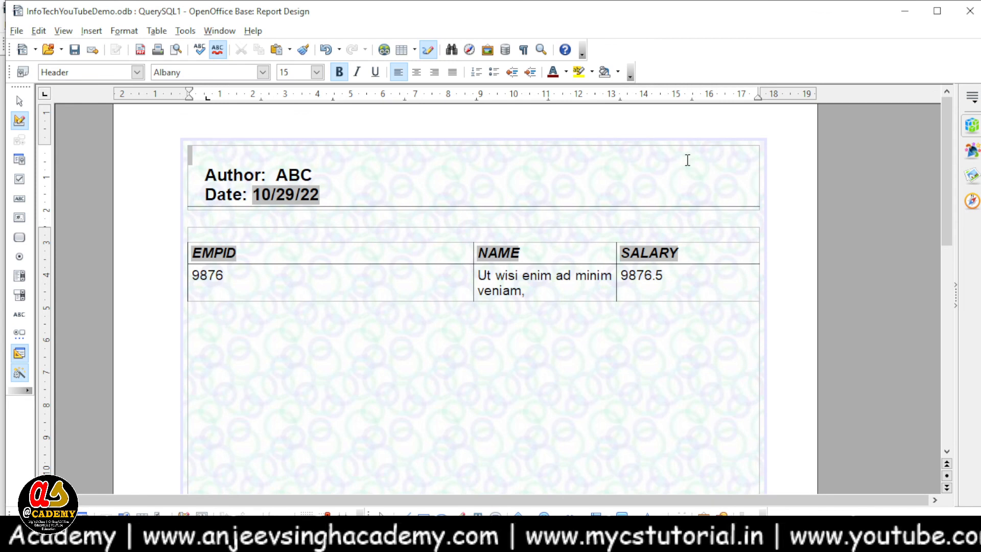
drag(212, 176, 316, 177)
click(580, 72)
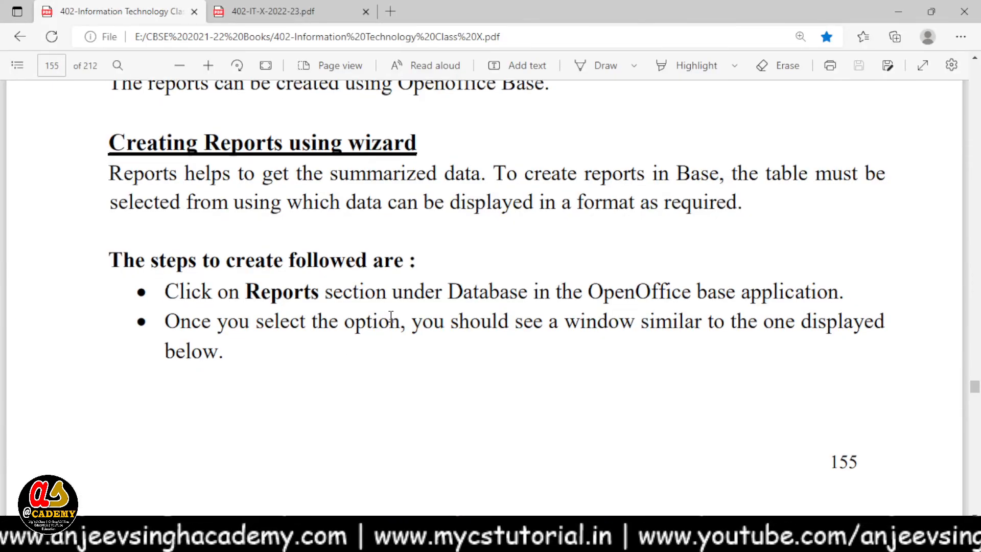
Step: Switch to the Class X Information Technology textbook PDF and review the Report Wizard instructions and activities on pages 155 to 160
scroll(398, 311, down, 5)
scroll(398, 312, down, 15)
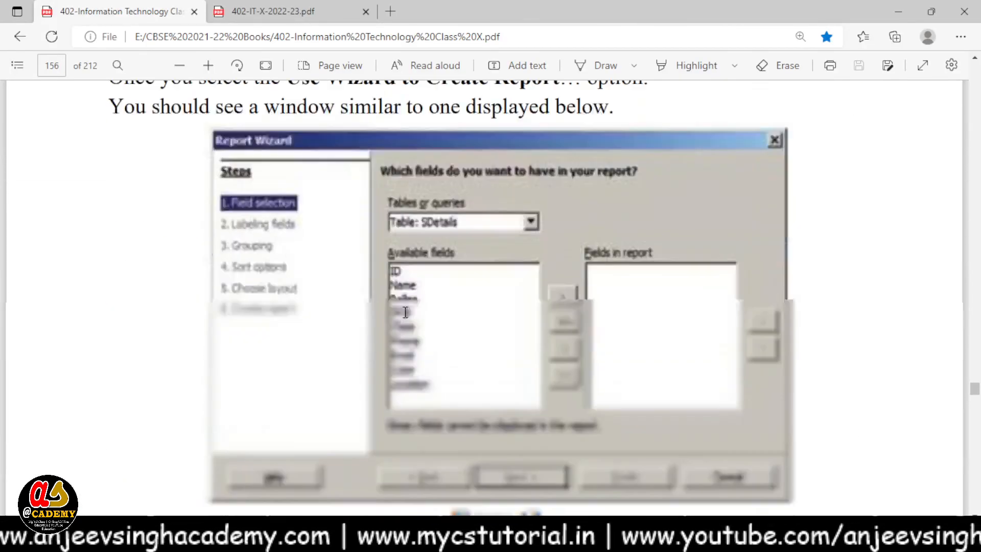
scroll(429, 306, down, 15)
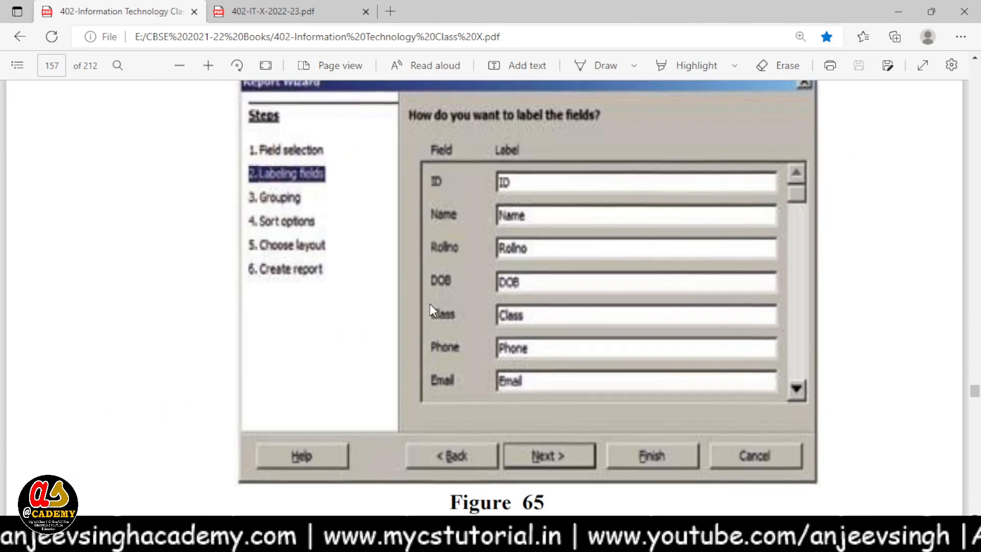
scroll(438, 335, down, 15)
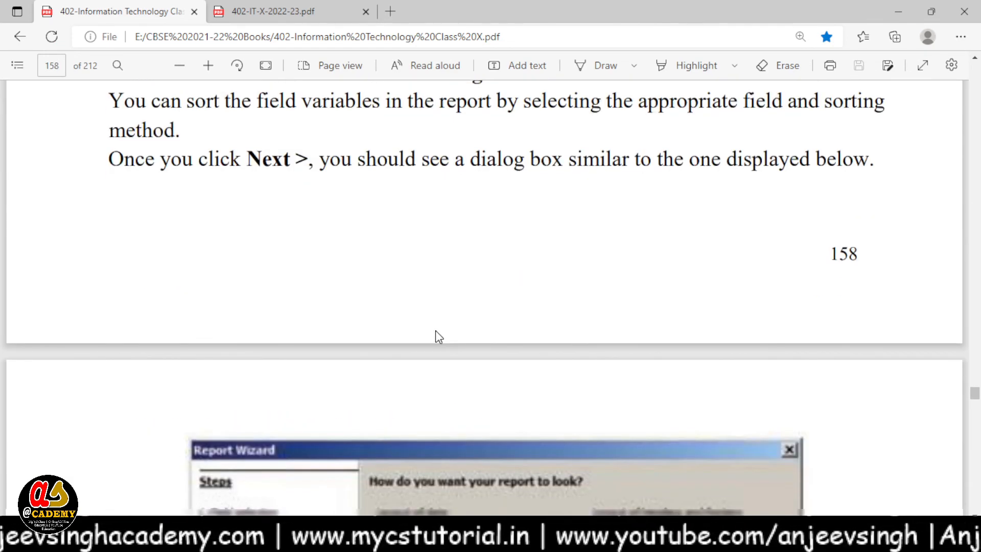
scroll(441, 333, down, 15)
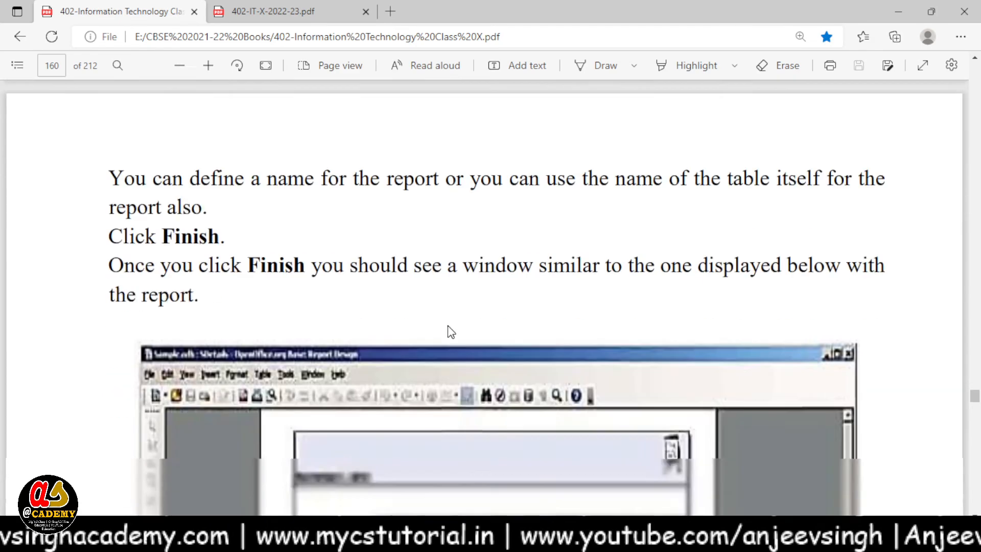
scroll(450, 326, up, 8)
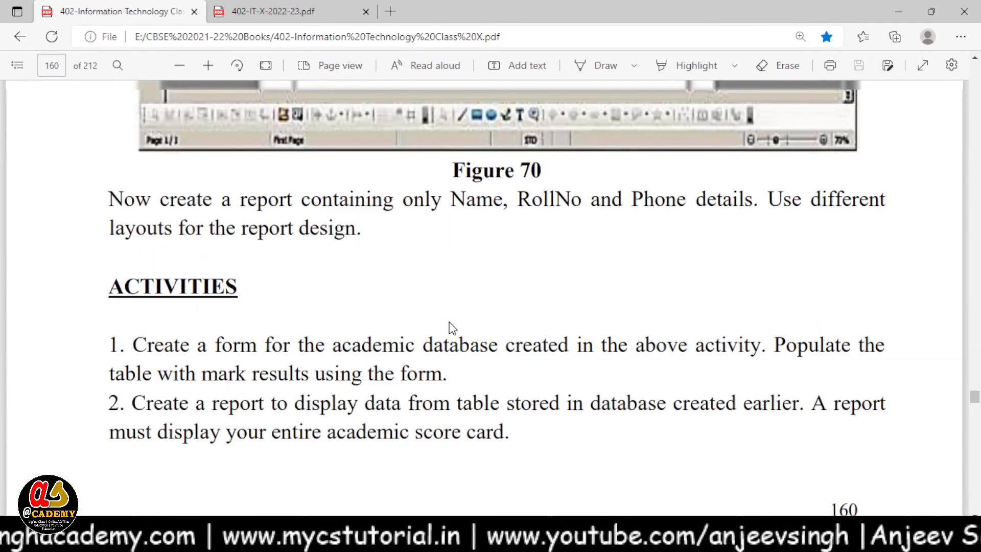
scroll(449, 322, up, 6)
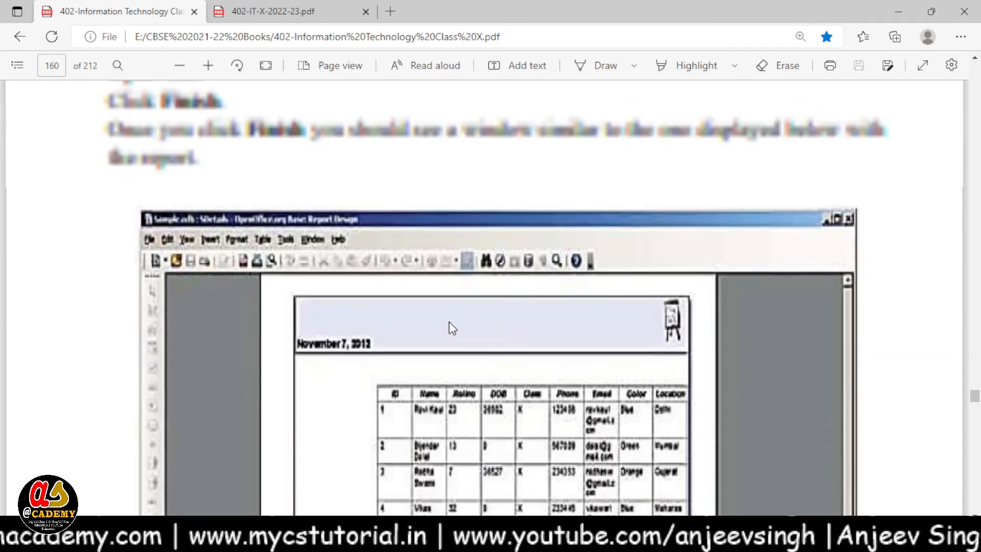
scroll(448, 322, down, 4)
scroll(449, 322, up, 3)
Step: Review the fill-in-the-blanks and short answer questions about forms and reports on page 161 of the textbook
scroll(449, 321, down, 20)
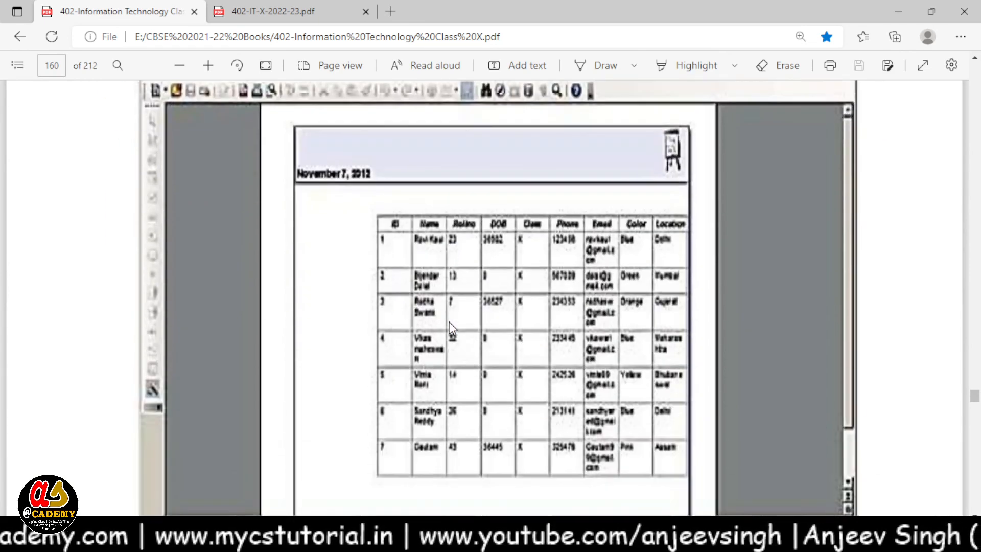
scroll(450, 327, down, 6)
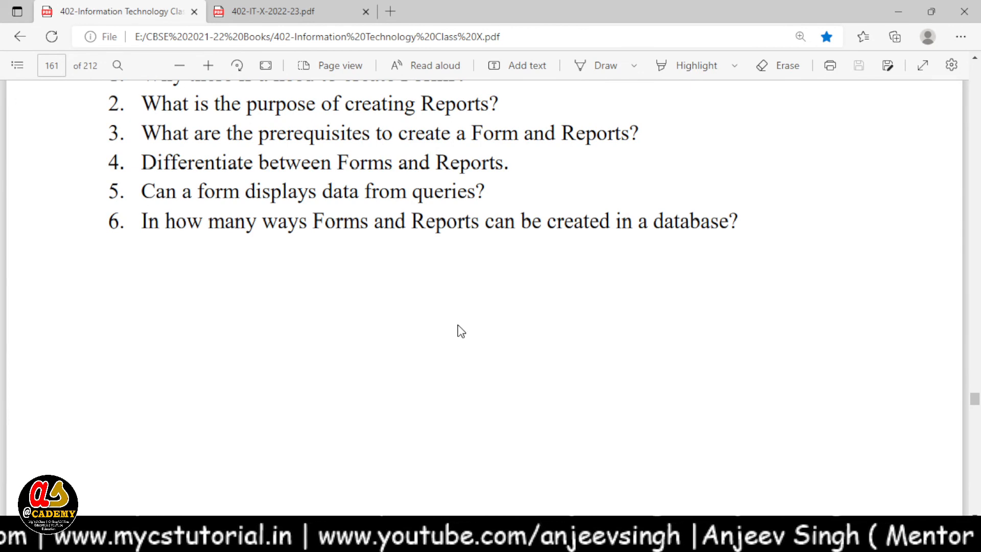
scroll(460, 330, down, 6)
scroll(460, 331, up, 8)
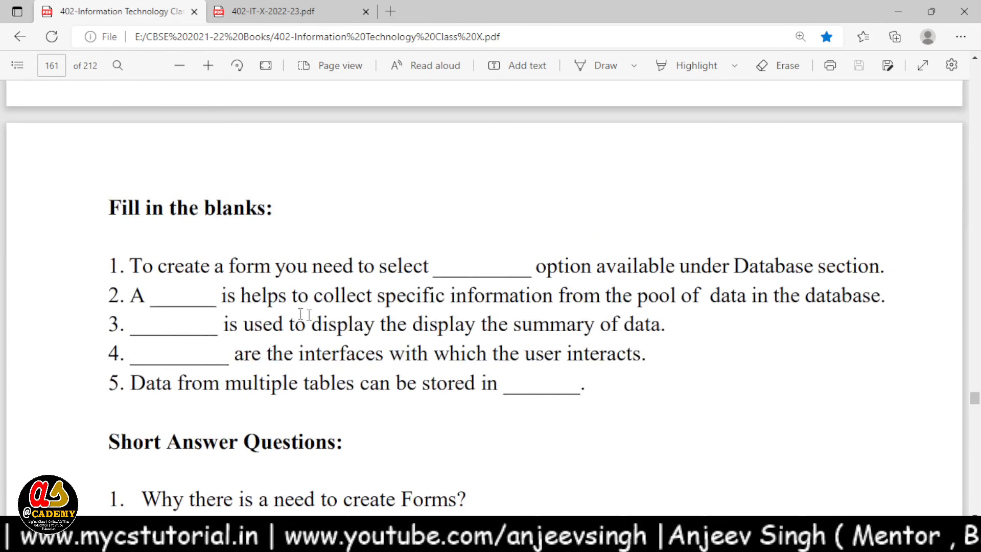
scroll(114, 283, down, 10)
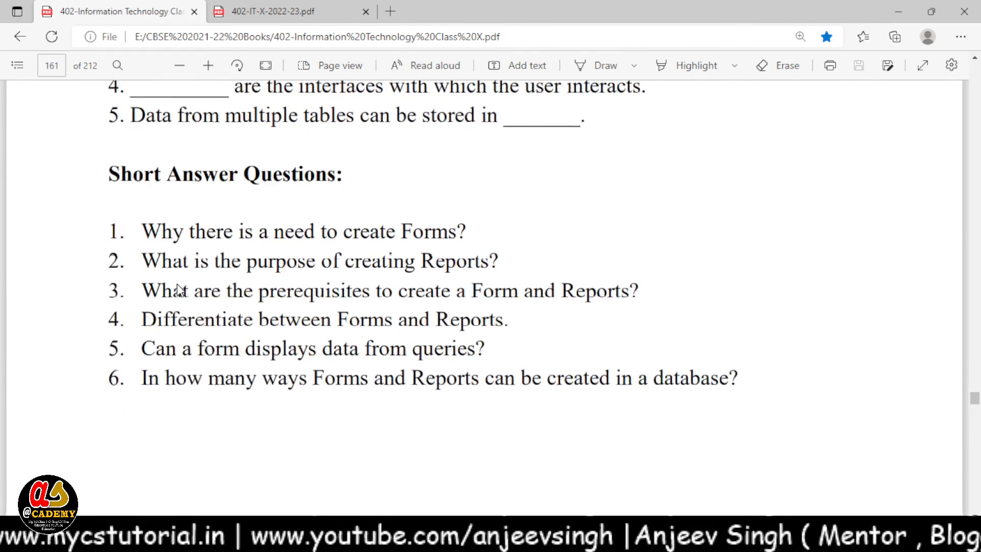